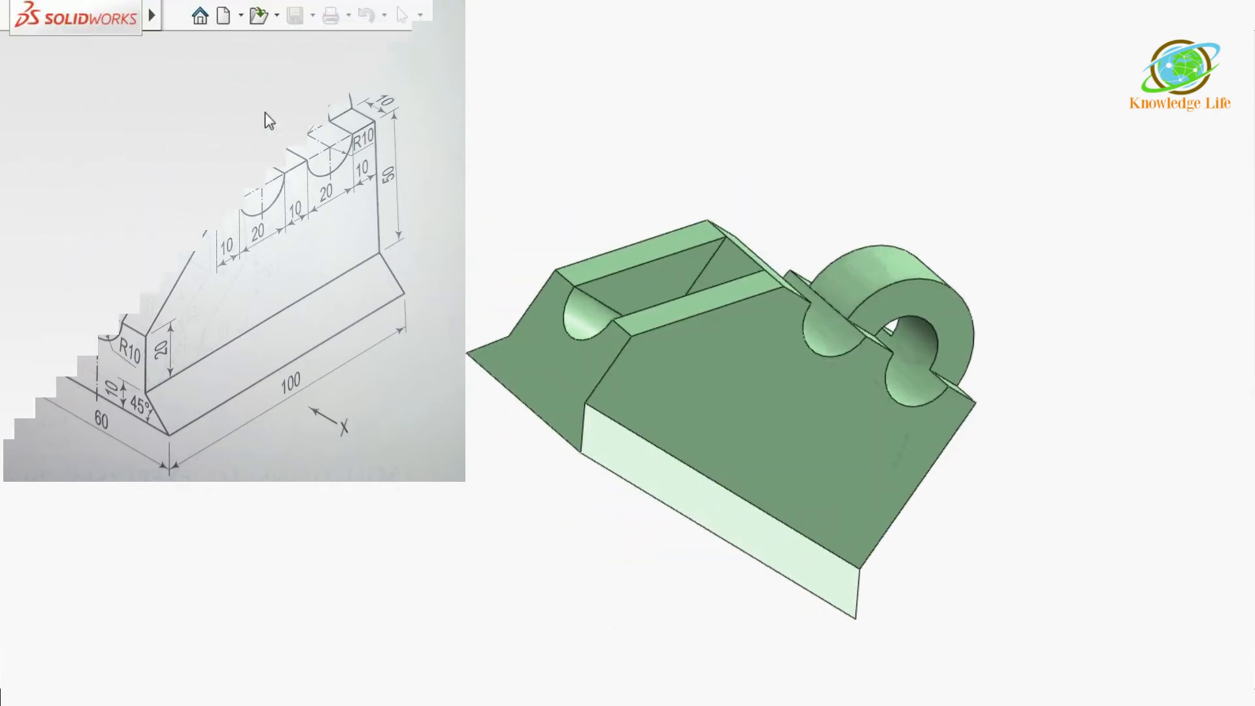
Step: Create a new part document and start a sketch on the Front Plane
click(241, 15)
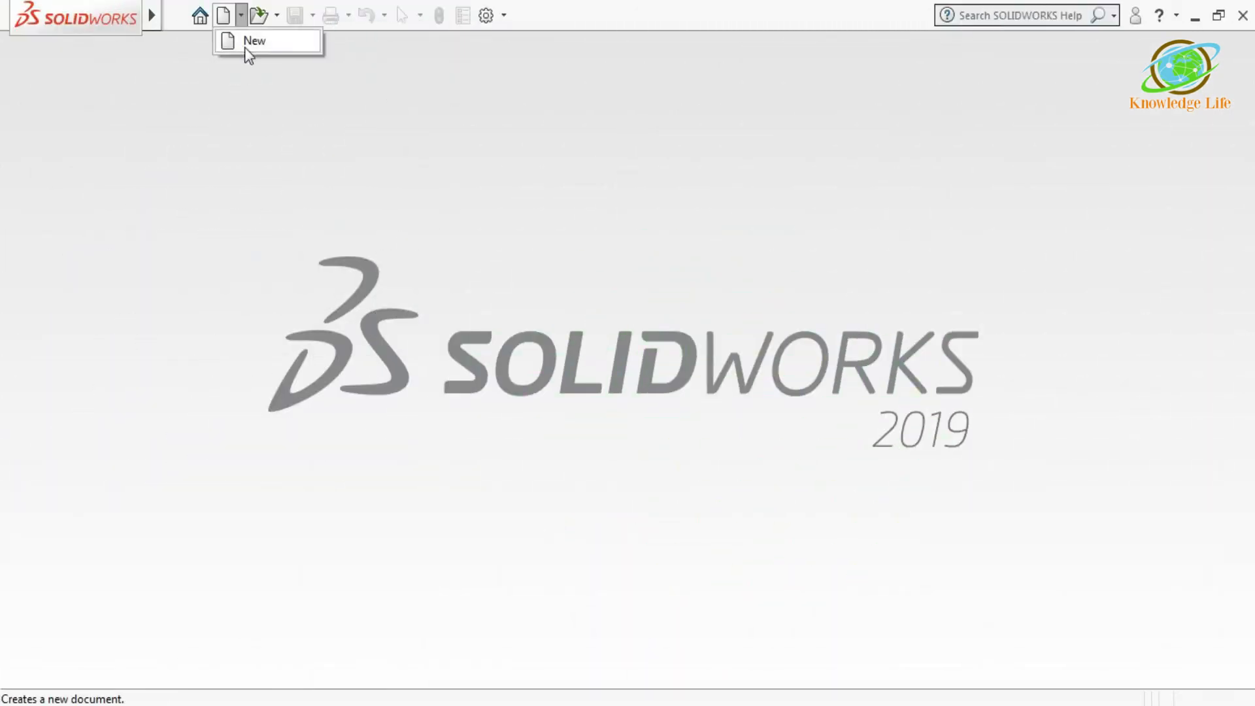
click(245, 47)
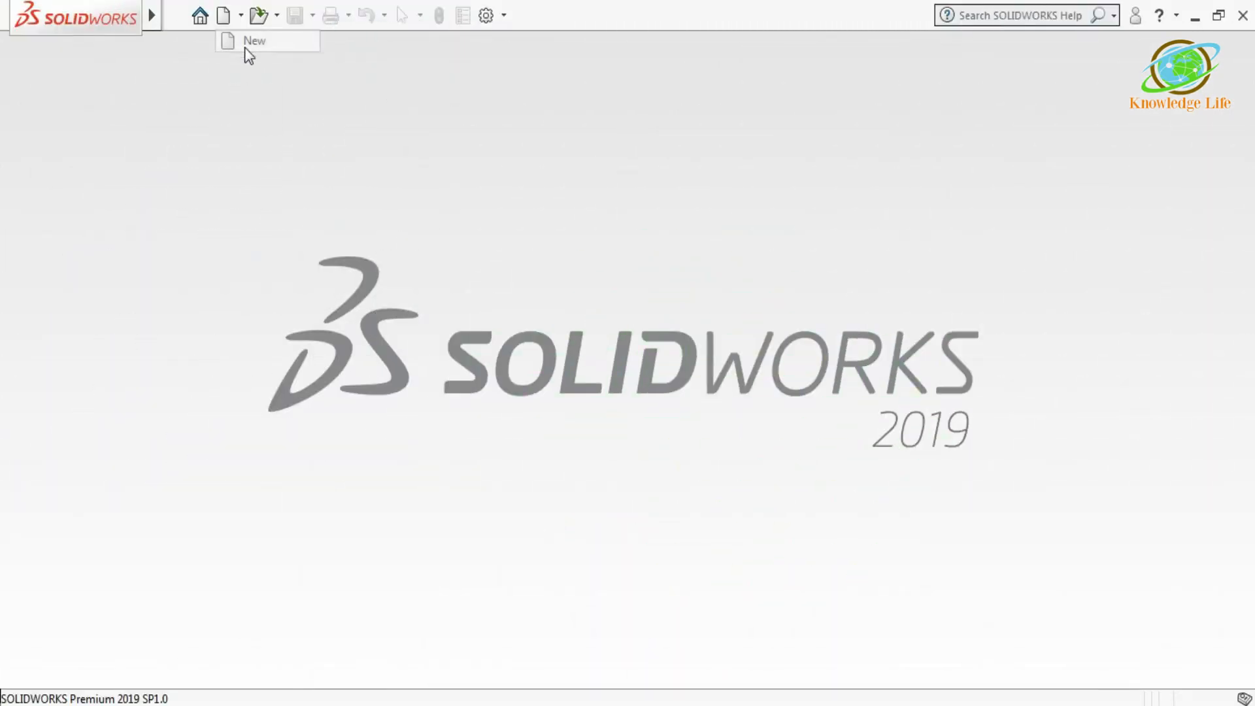
click(701, 545)
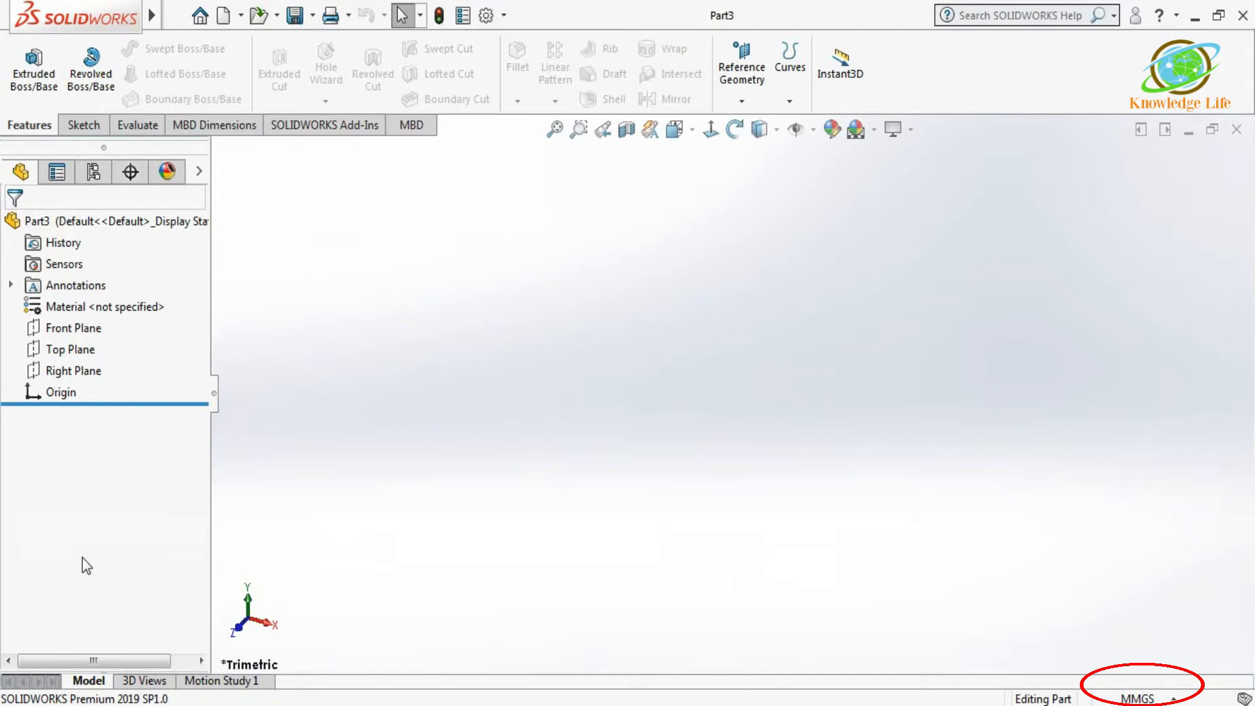
click(82, 327)
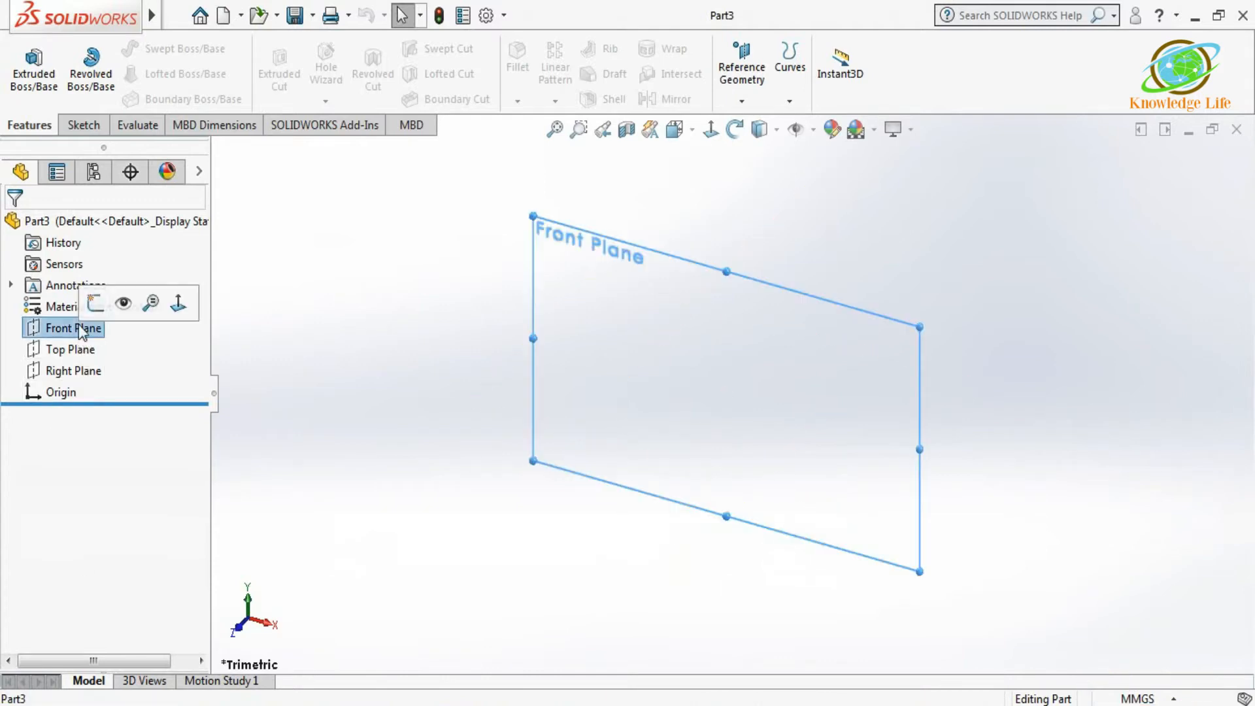
click(95, 304)
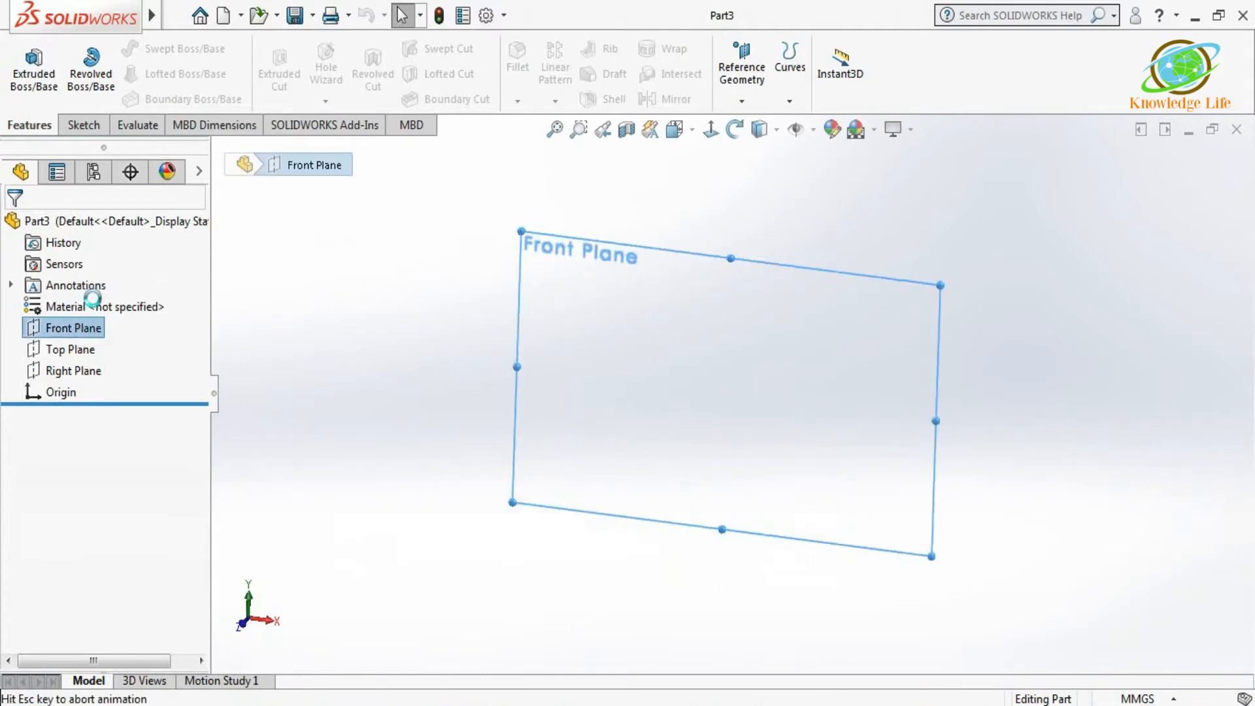
click(315, 261)
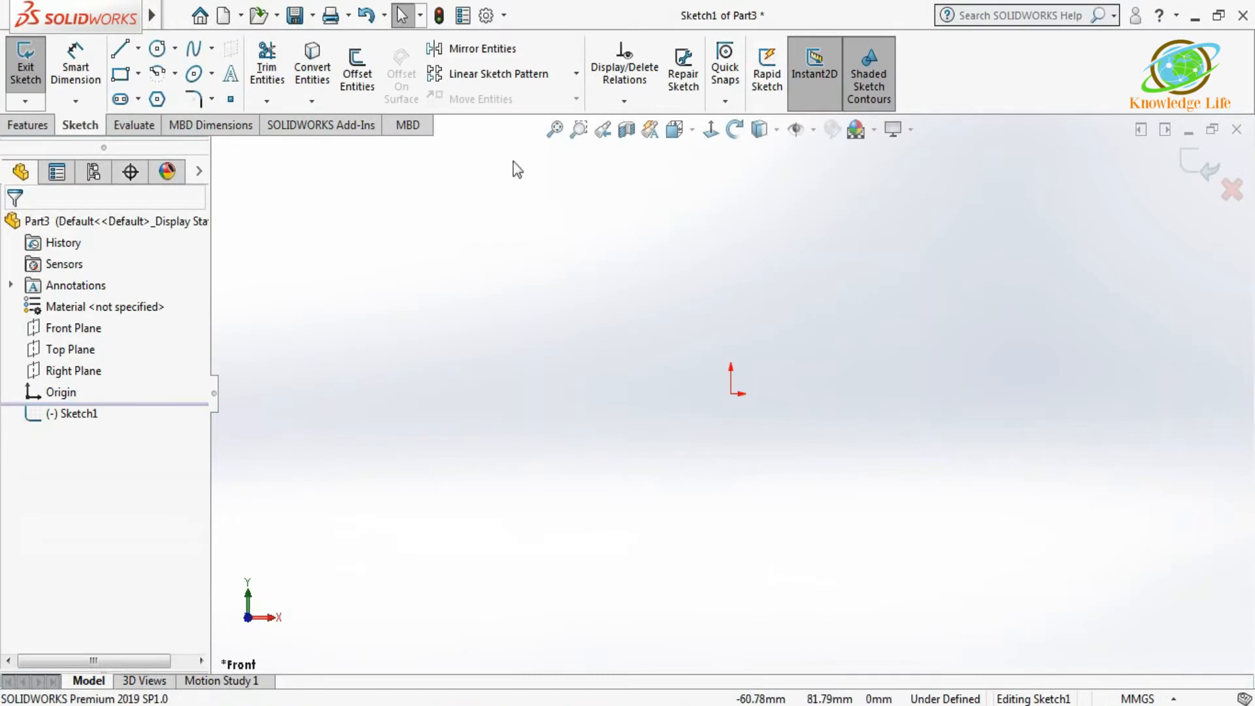
Step: With the Line tool, draw a vertical line about 32 mm up from the origin, a line sloping up to the right, and a short horizontal line
click(119, 47)
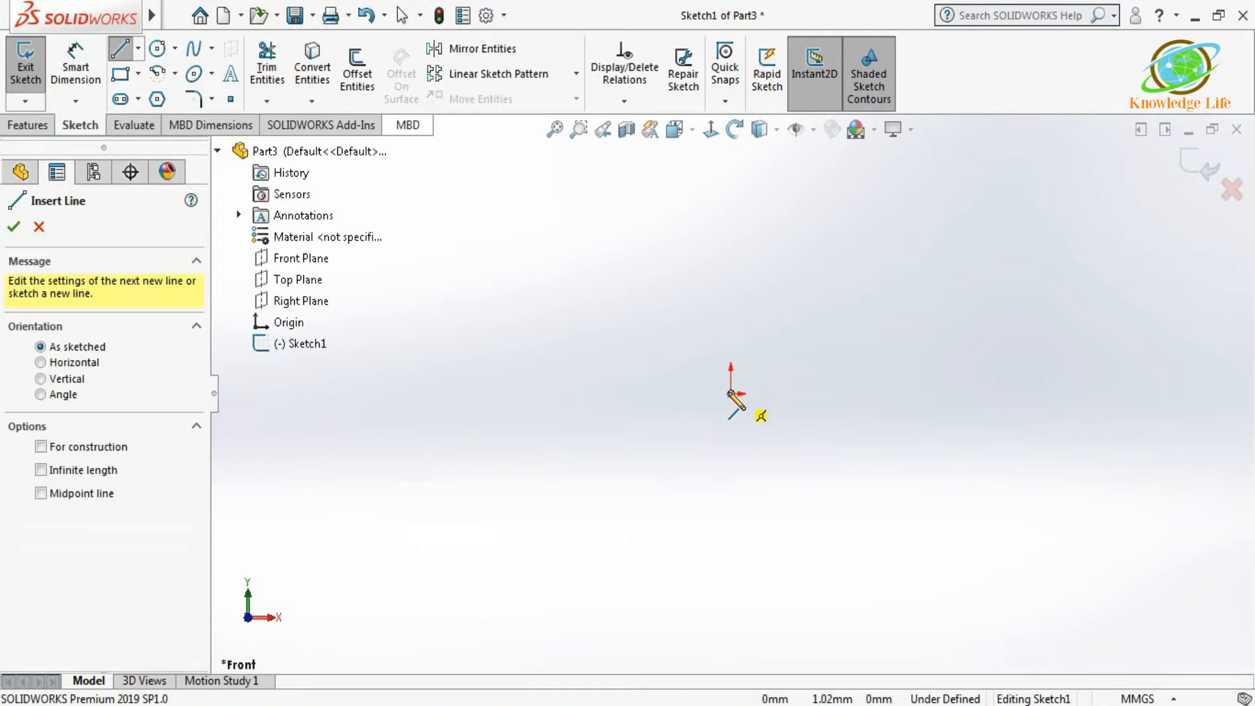
click(730, 392)
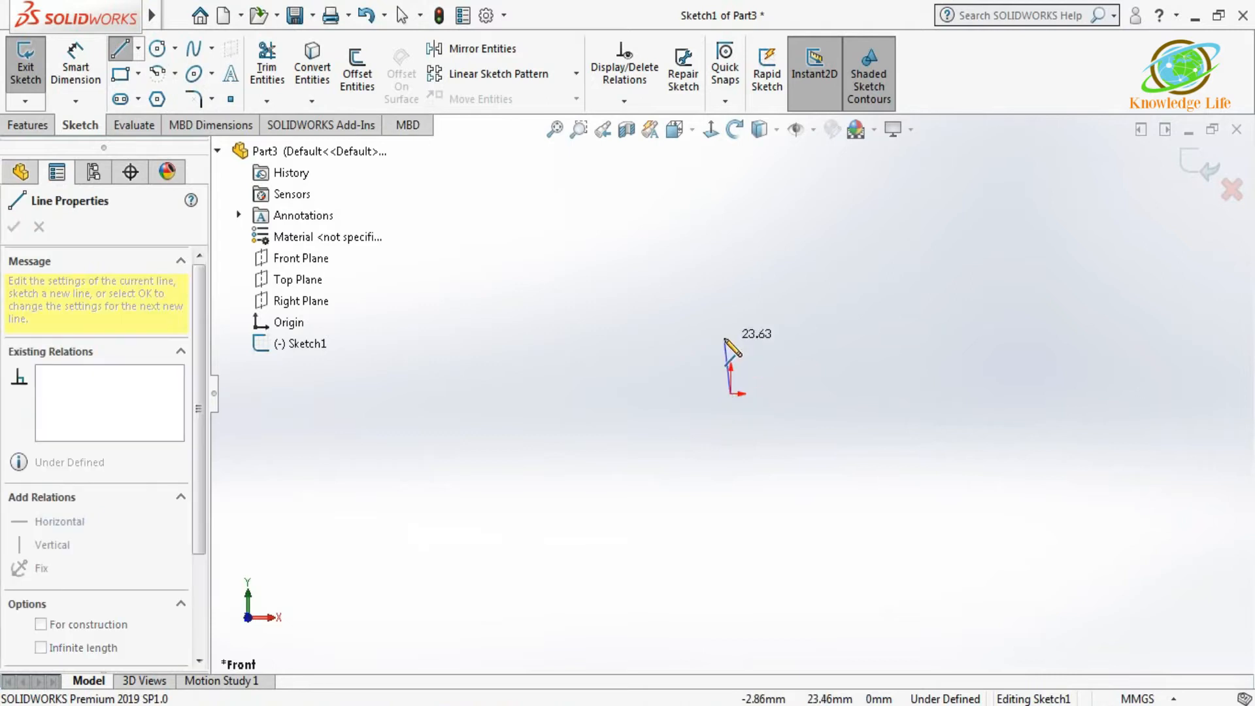
click(730, 318)
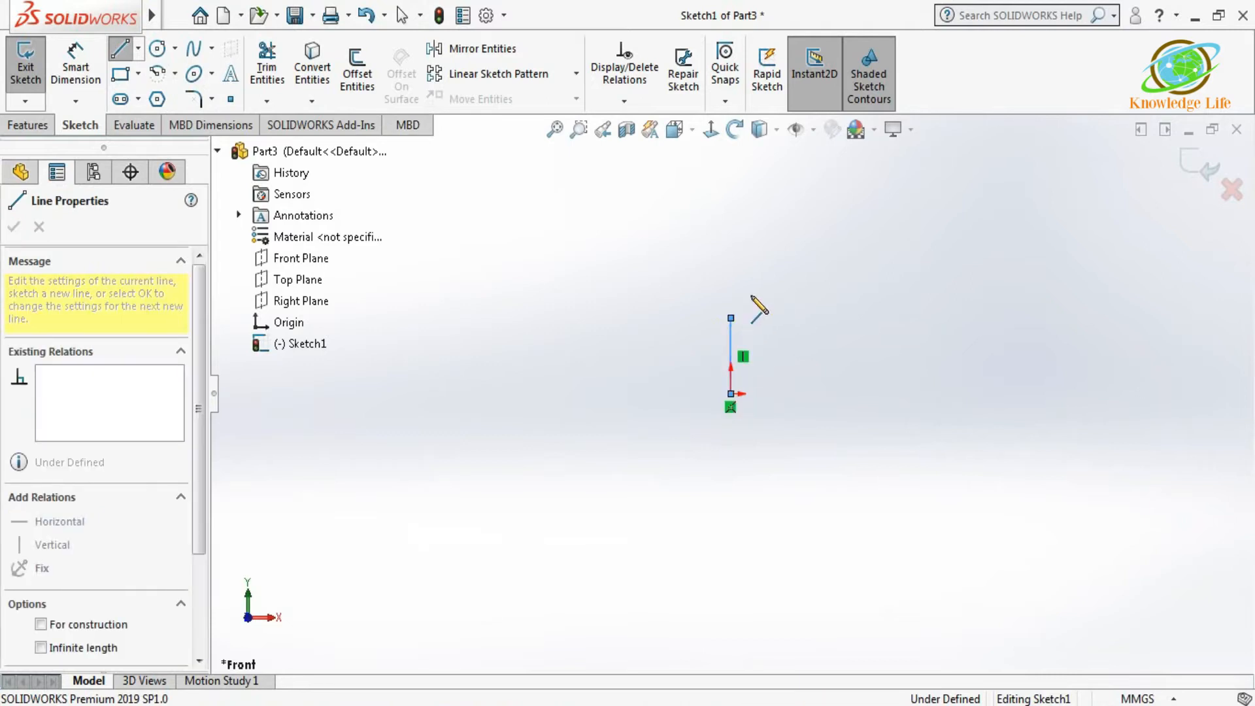
click(838, 213)
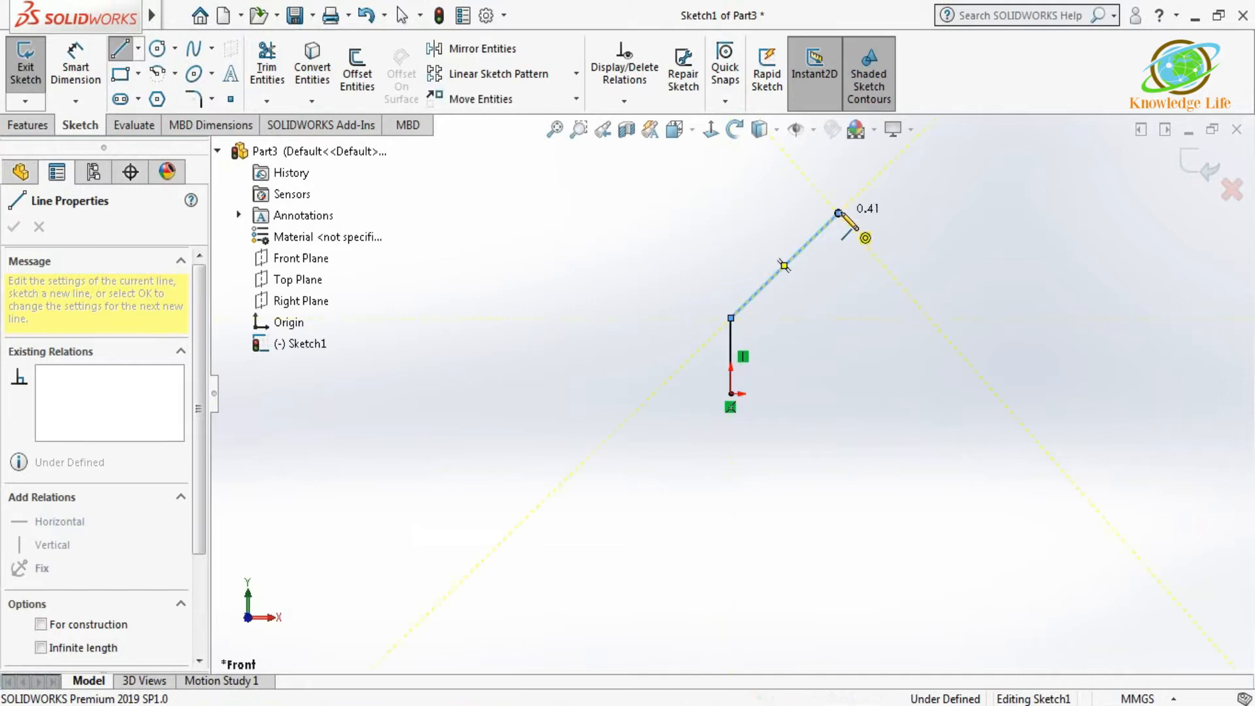
click(880, 213)
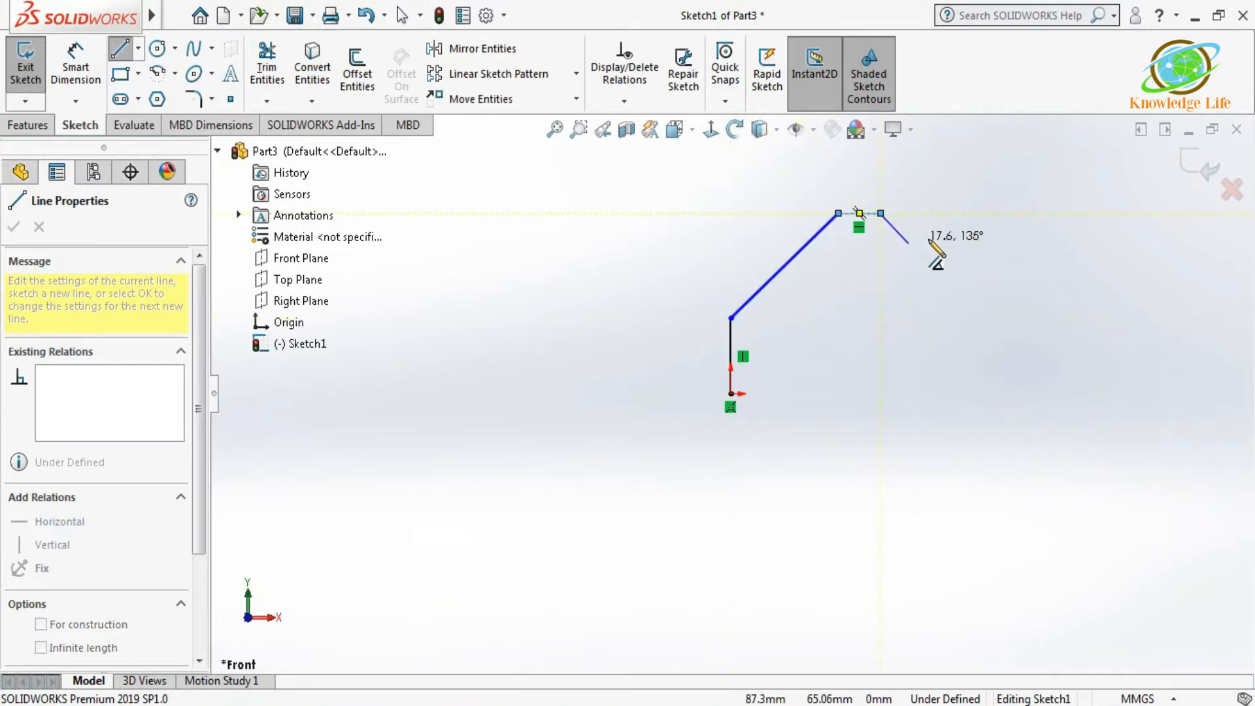
Step: Continue the top edge with two downward semicircular arcs of about 17 mm and 16 mm radius, each followed by a short horizontal line
mouse_move(882, 214)
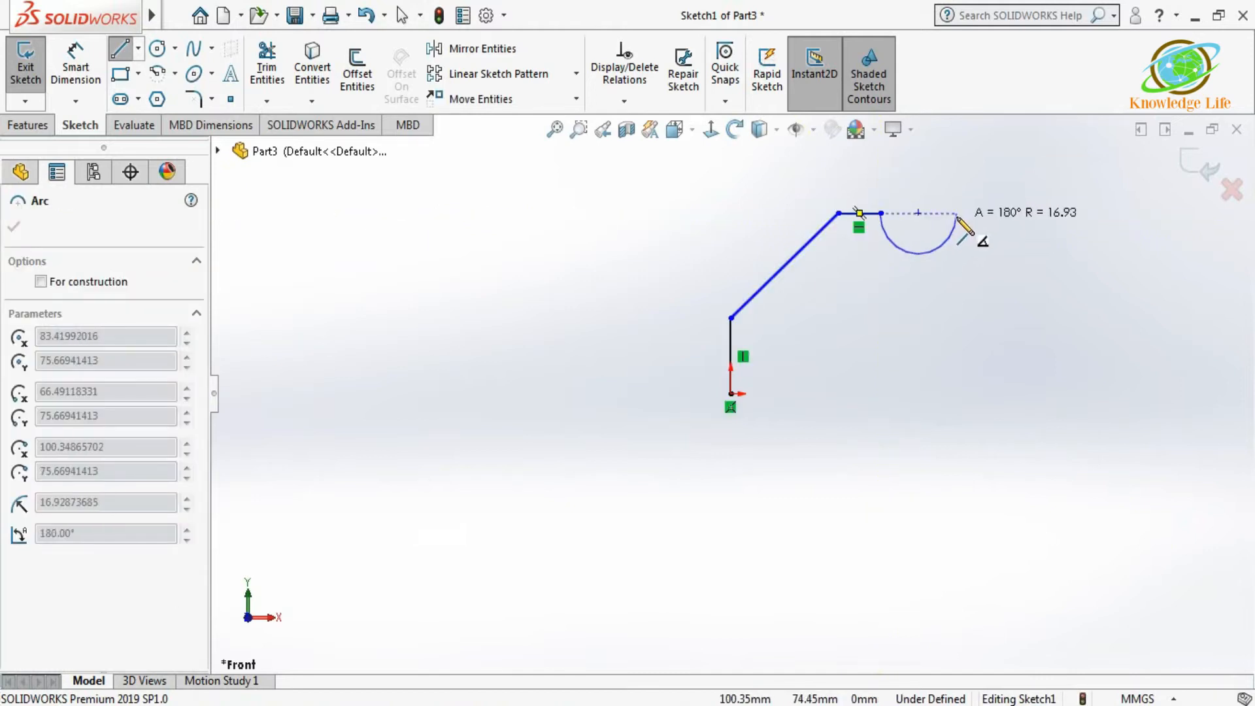
click(957, 214)
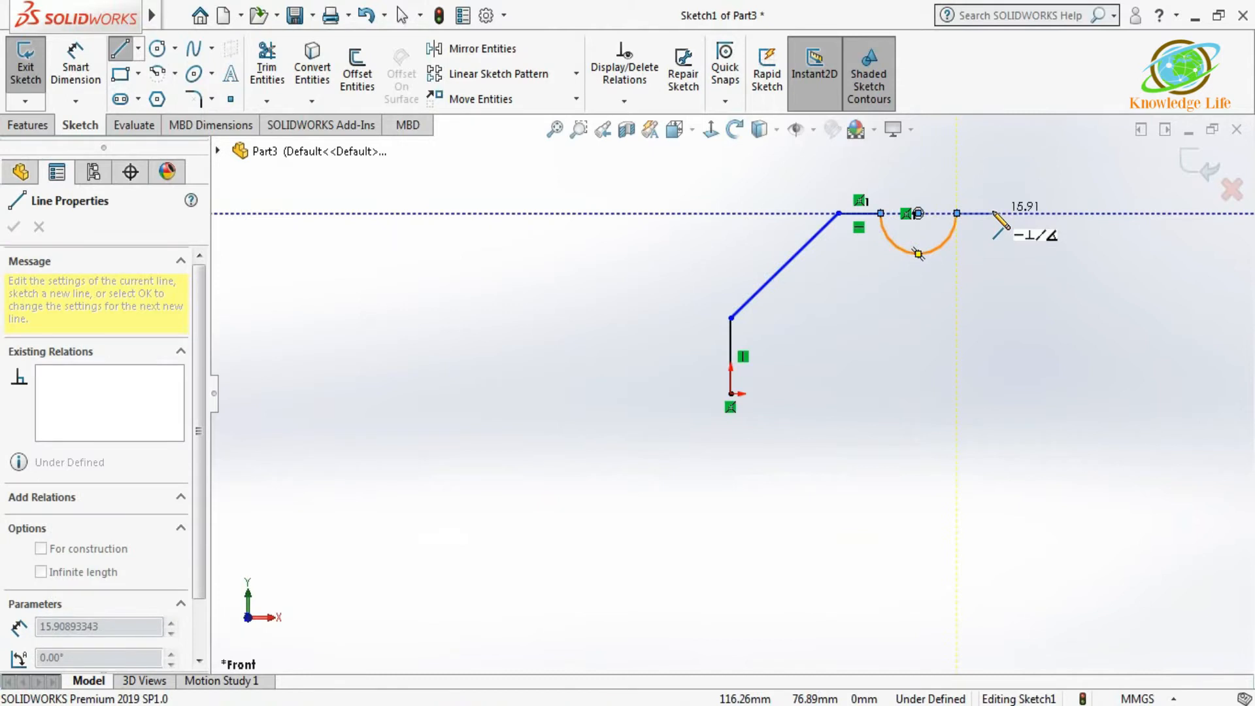
click(999, 213)
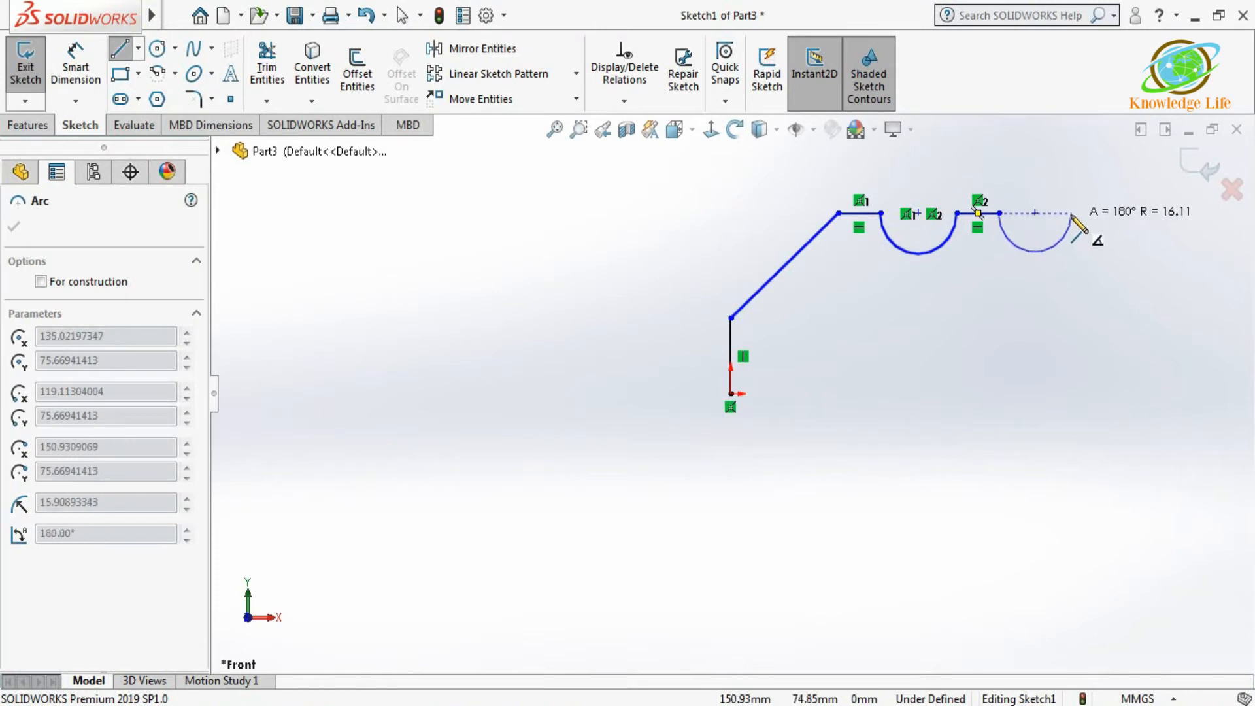
click(1073, 214)
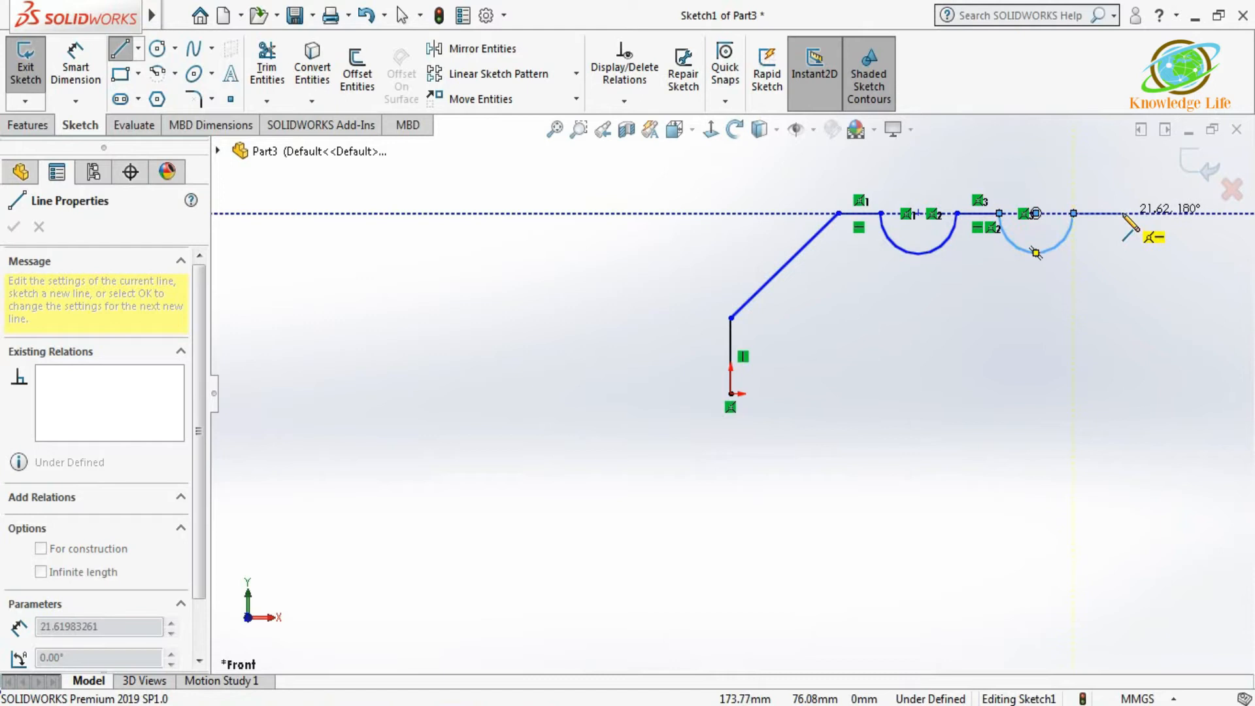
click(1122, 213)
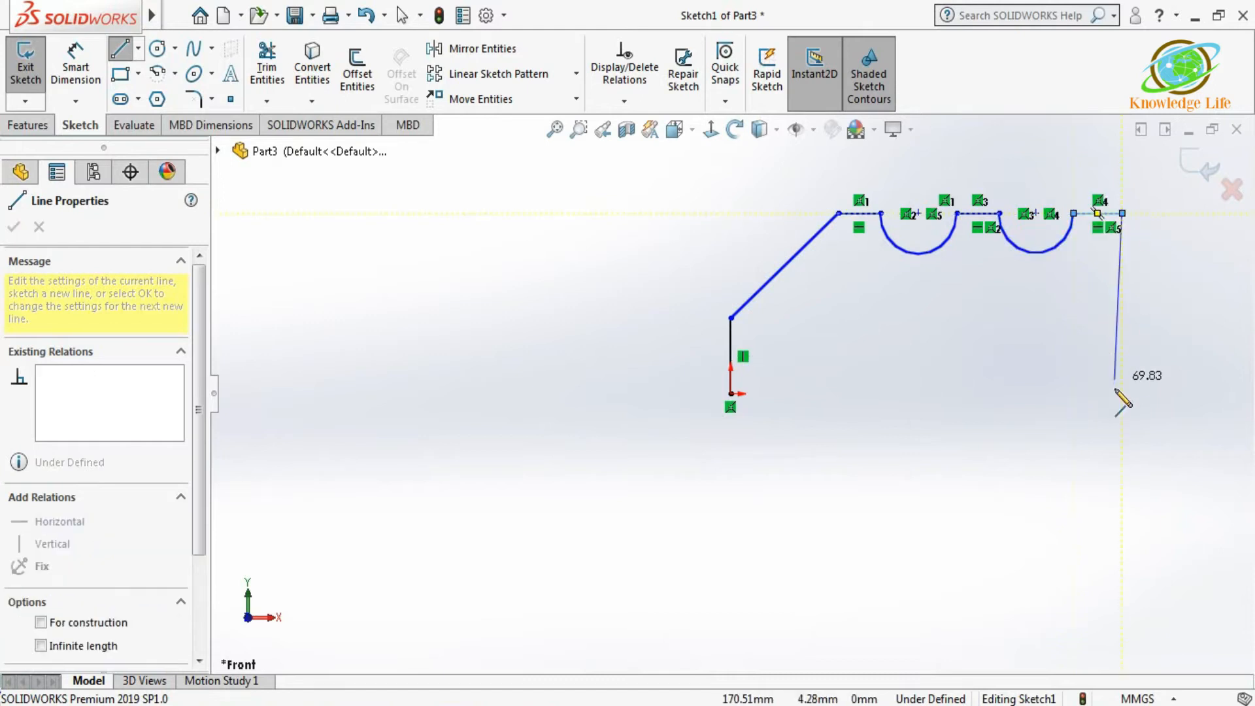
Step: Close the profile with a vertical line down to origin level and a horizontal base line about 174 mm long back to the origin
click(1121, 394)
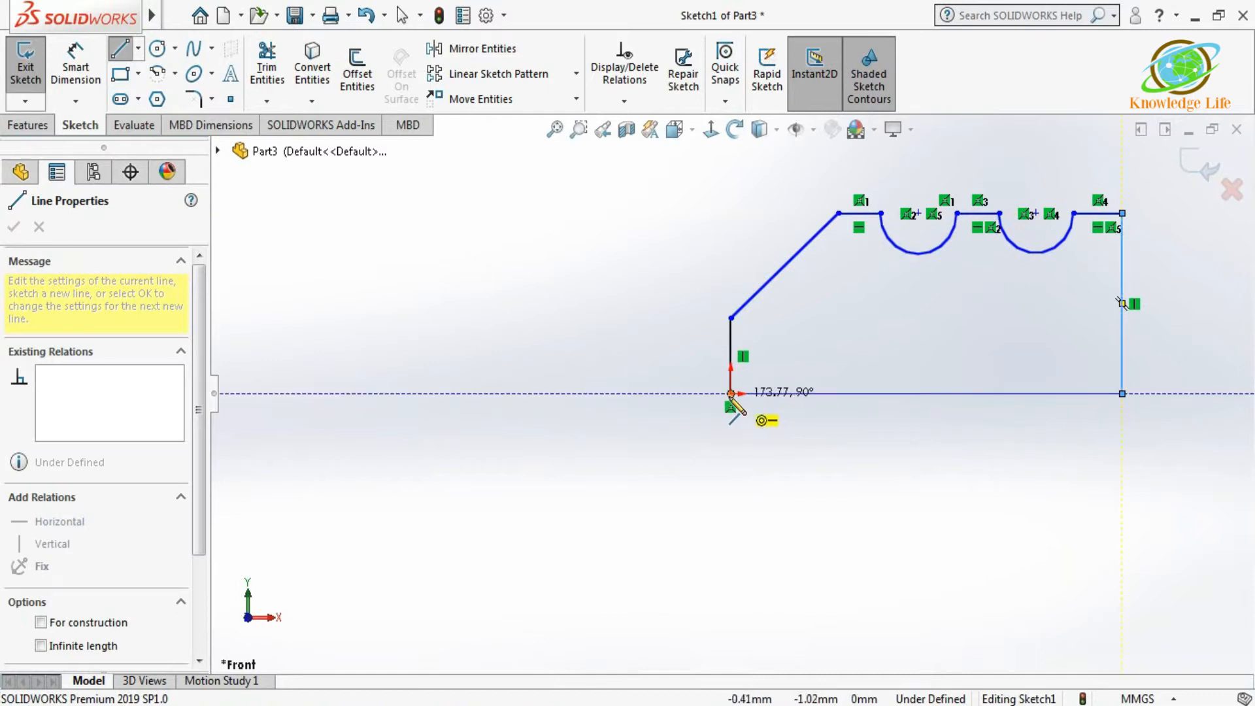
click(731, 393)
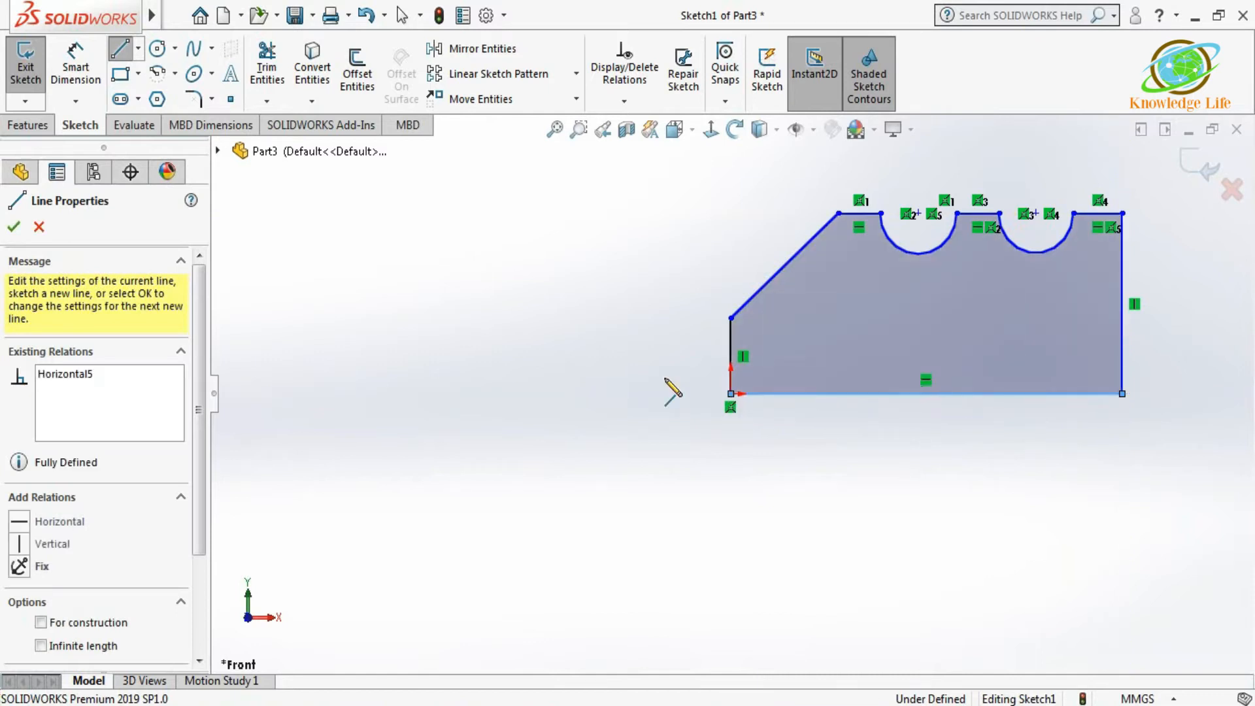
key(Escape)
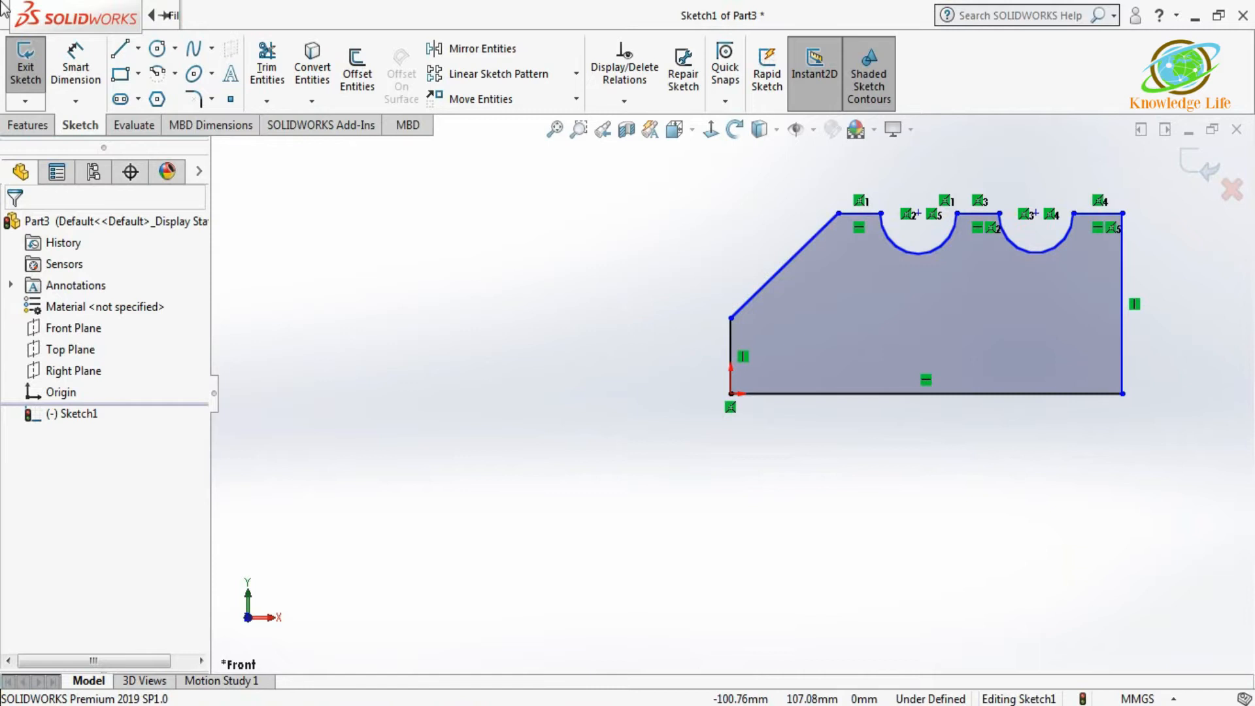
Step: Dimension the vertical left edge of the profile at 20 mm
click(73, 82)
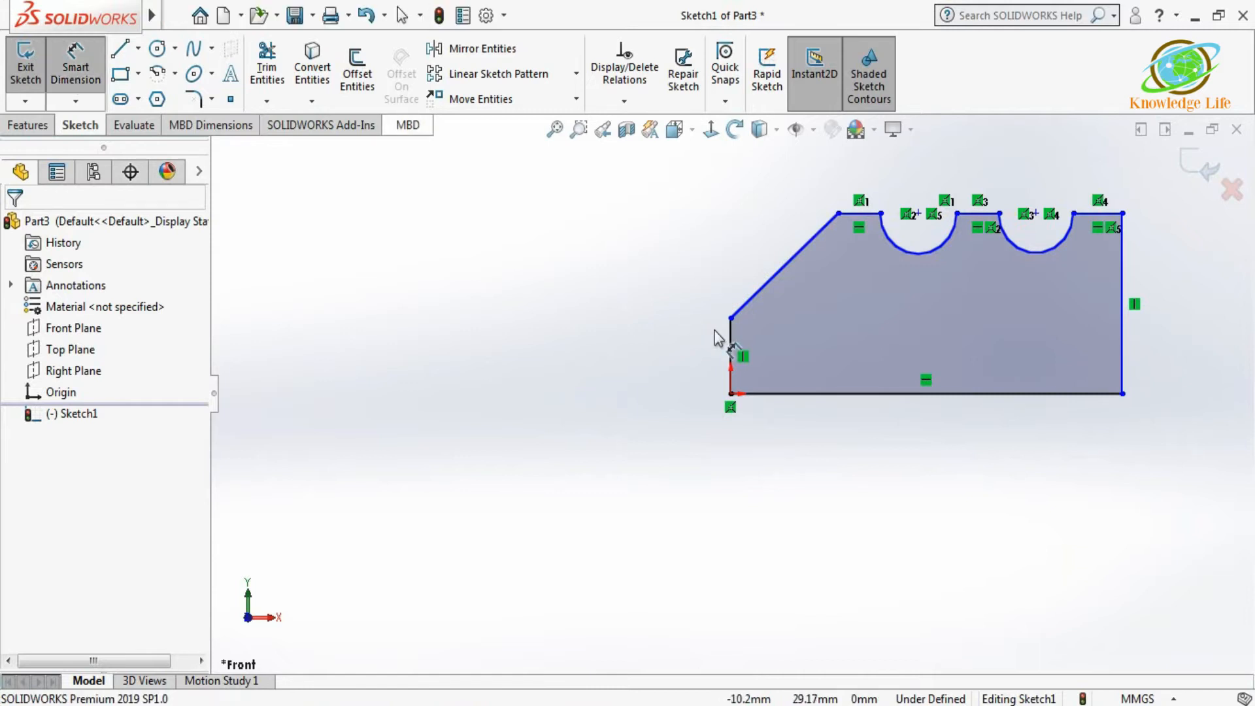
click(731, 347)
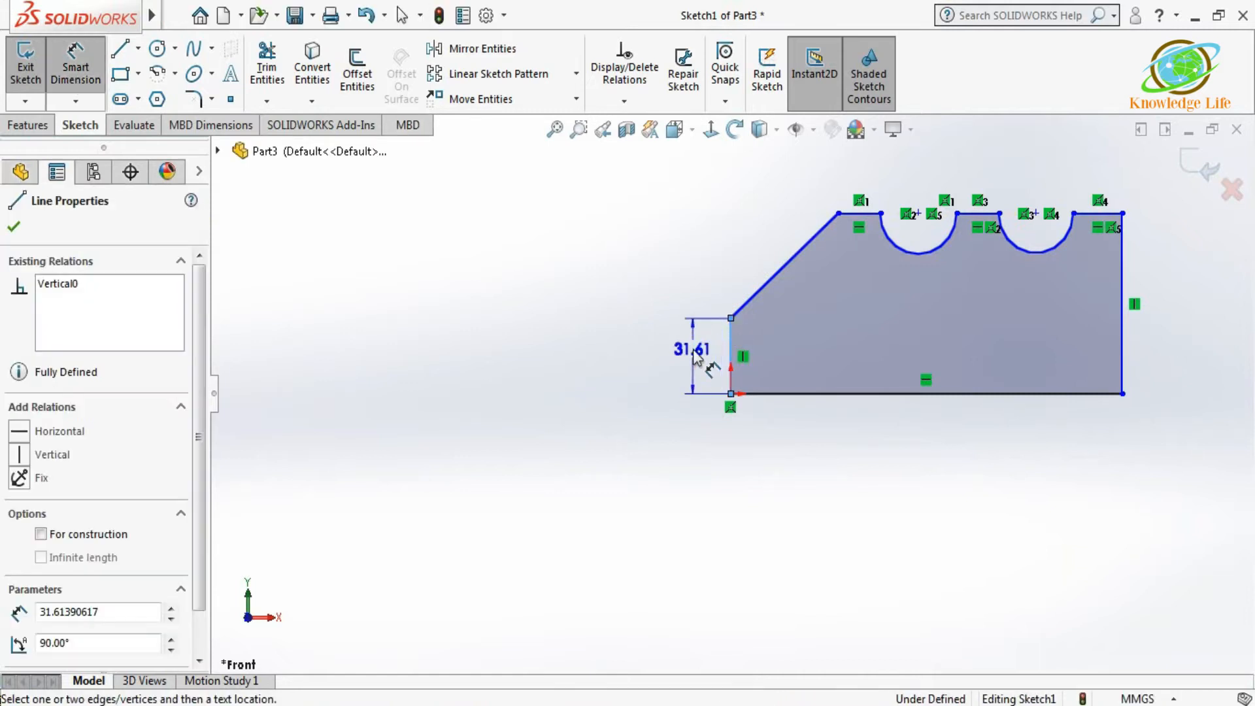
click(695, 355)
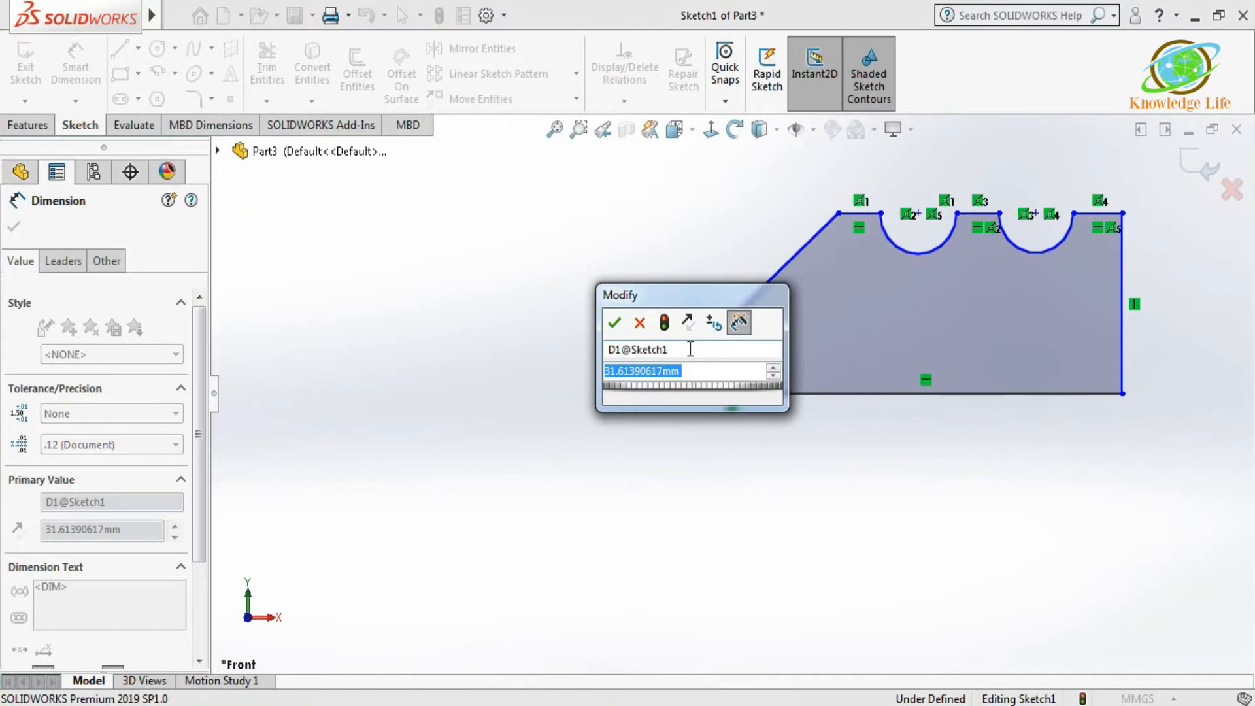
text(20)
key(Return)
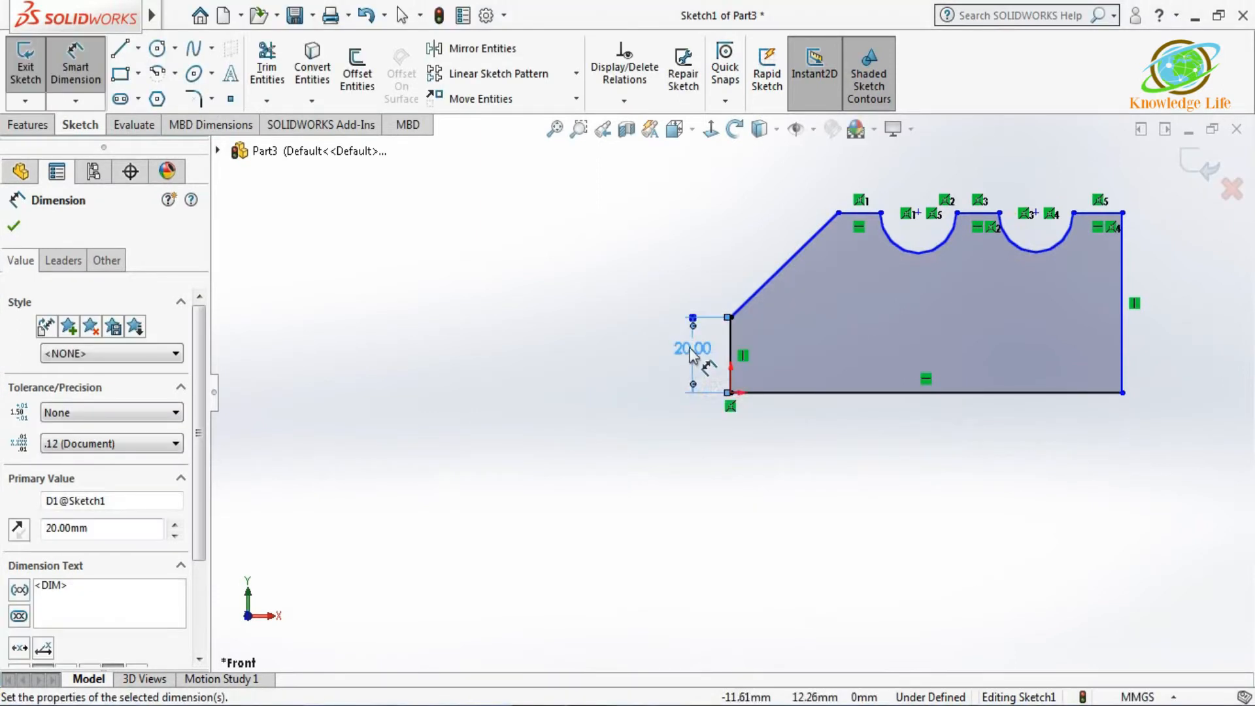
Step: Dimension the bottom edge of the profile at 100 mm
click(951, 393)
click(938, 455)
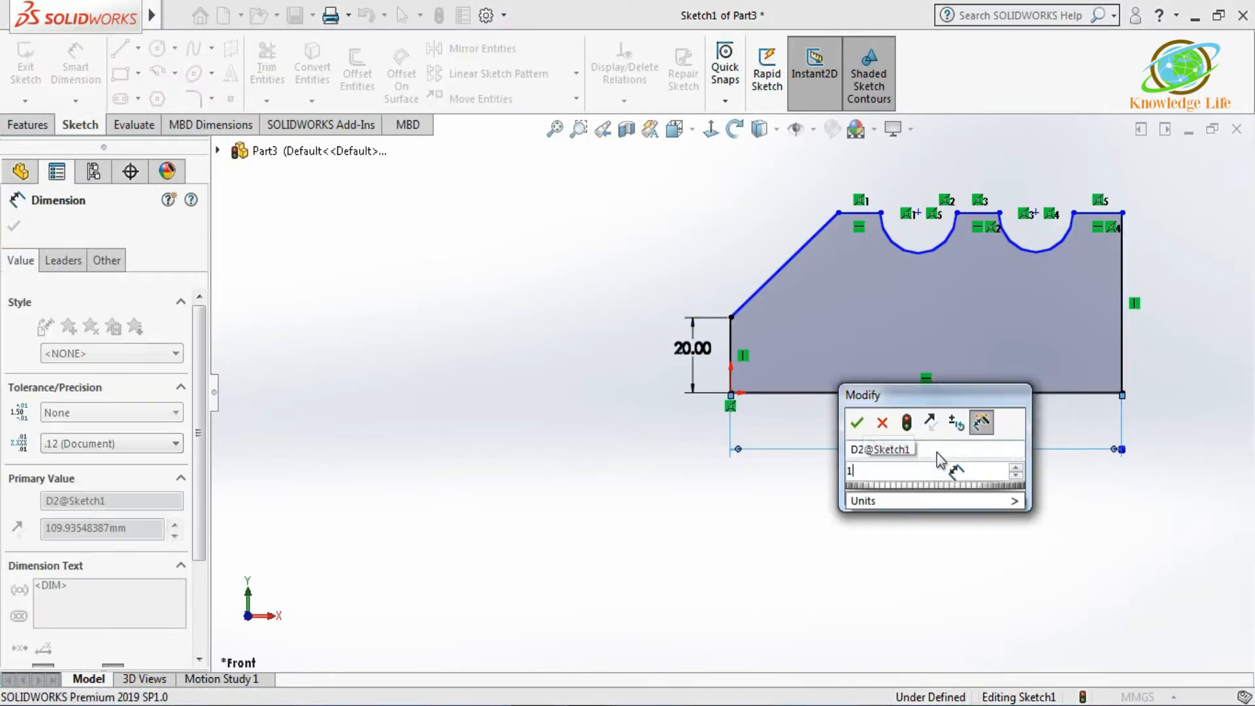
text(100)
key(Return)
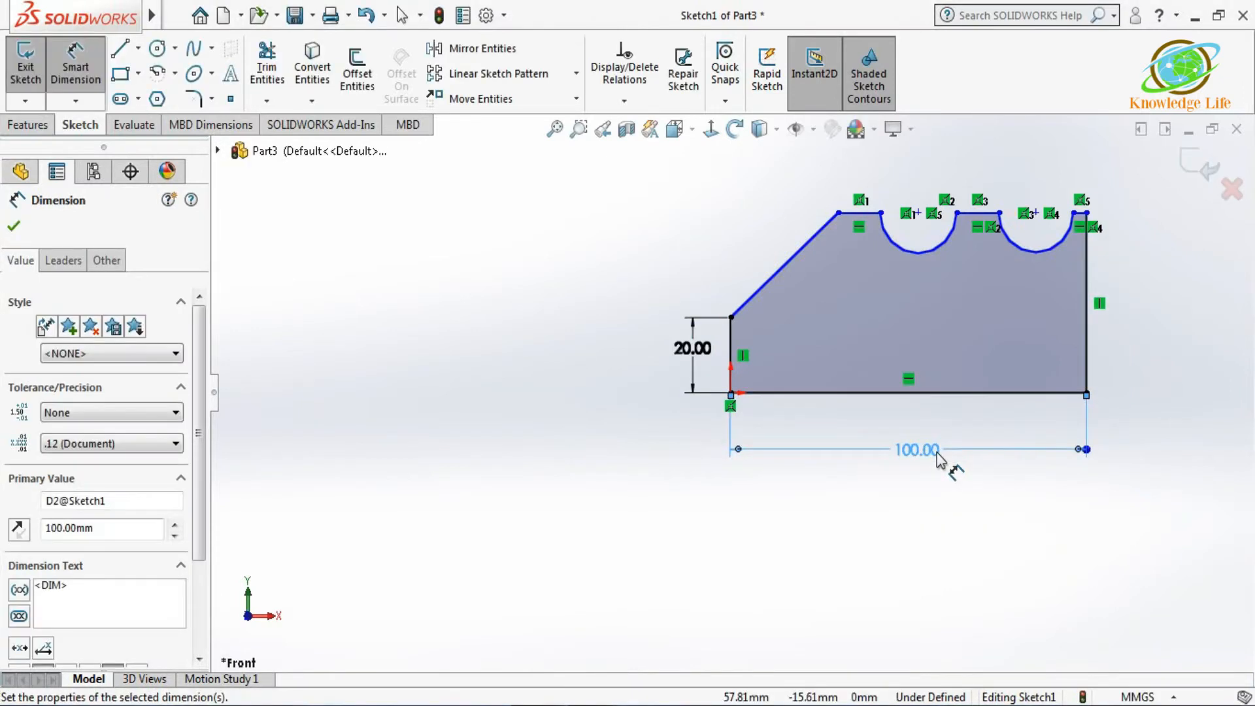
Step: Dimension the rightmost flat segment of the top edge at 10 mm
key(f)
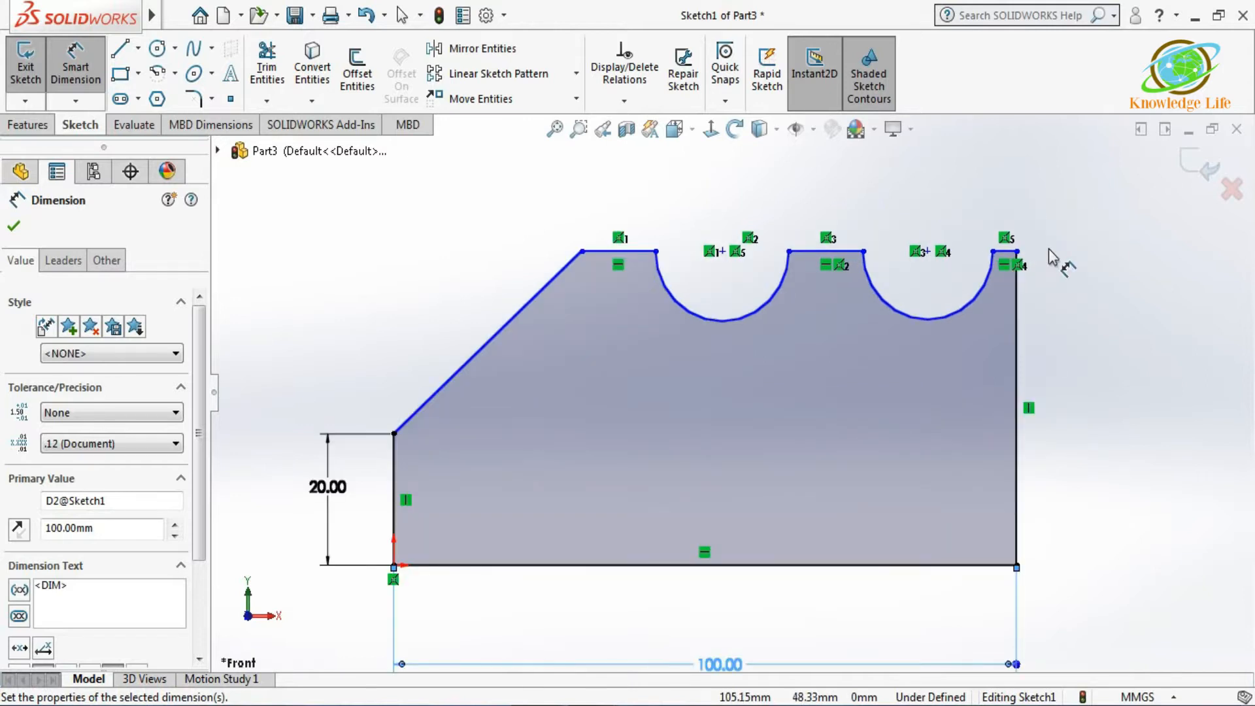
click(1011, 260)
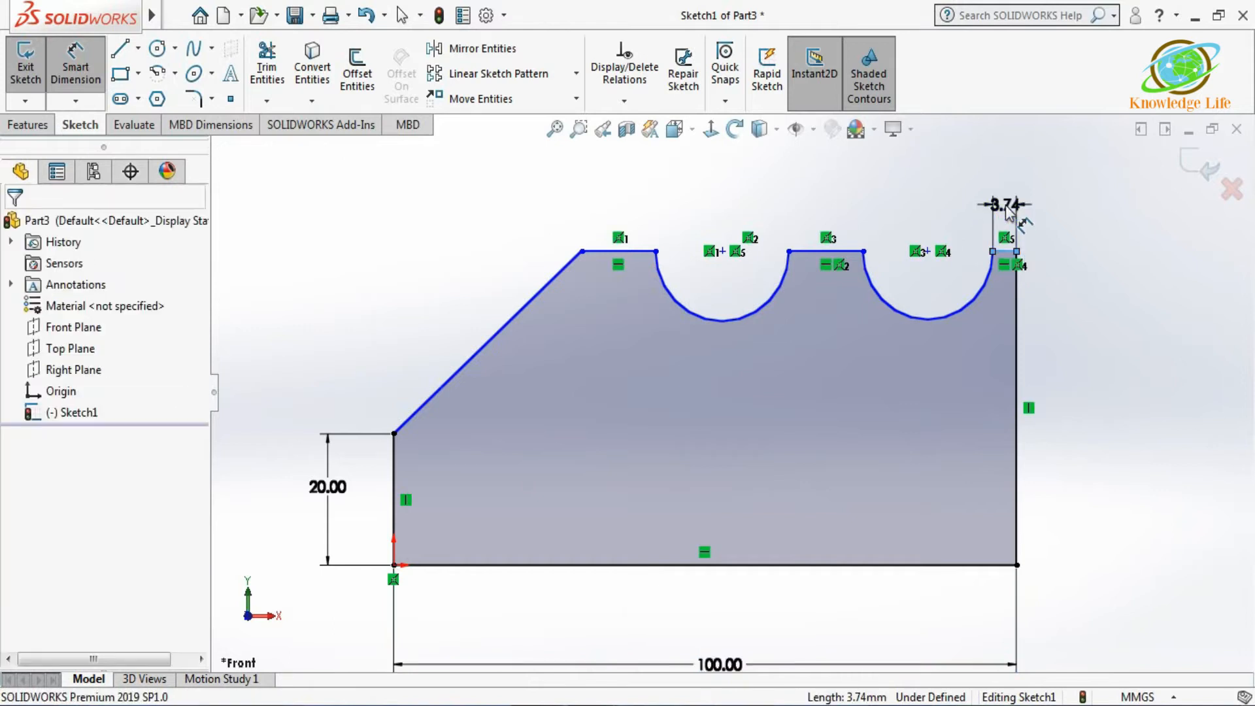
click(1007, 211)
text(10)
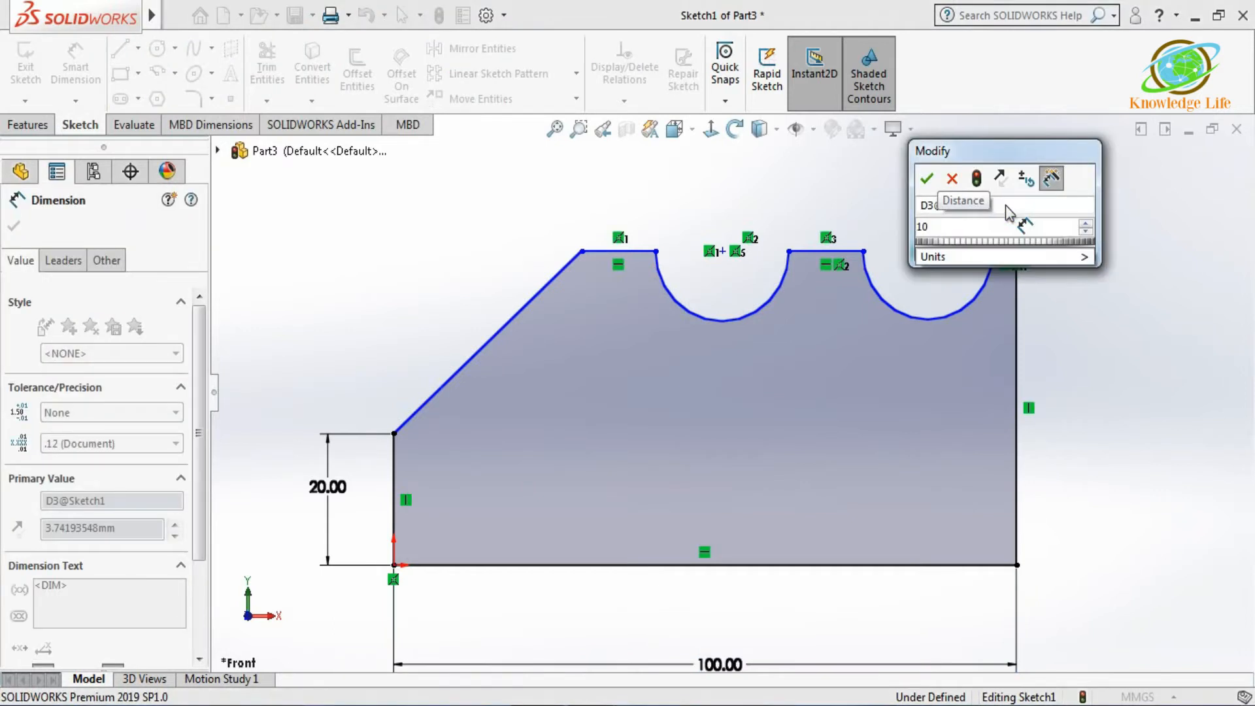
key(Return)
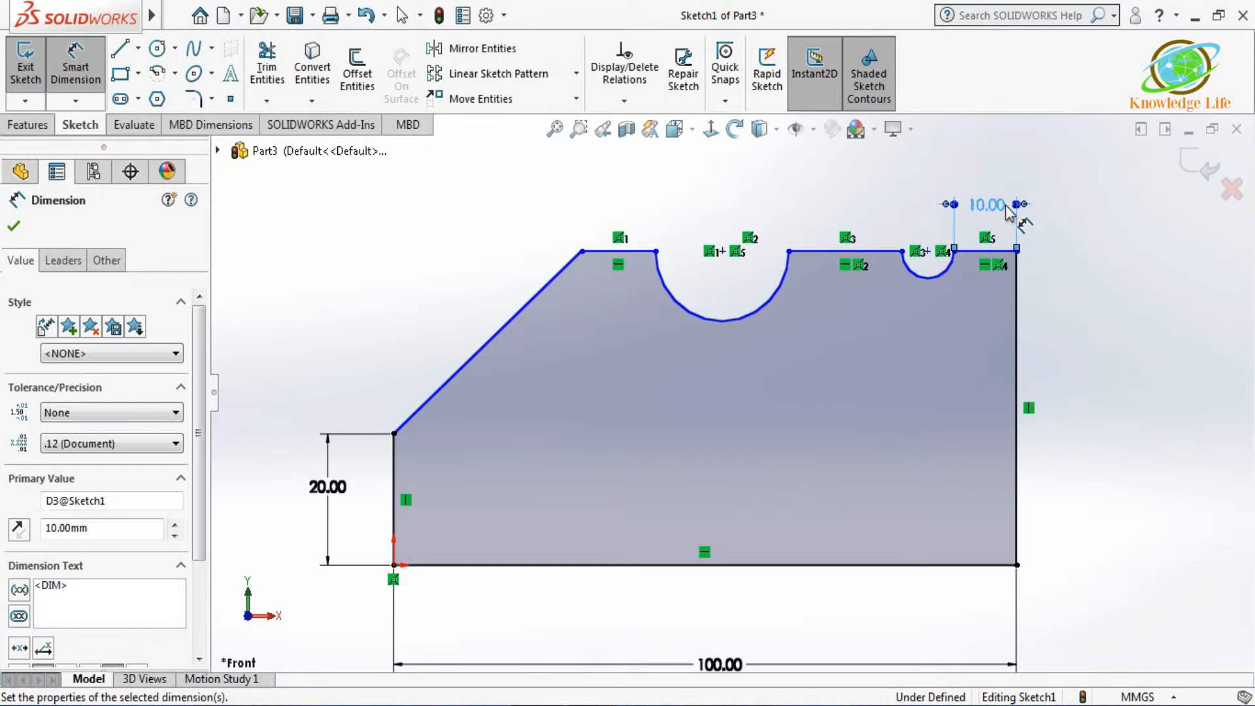
Step: Dimension the flat top segment between the two arcs at 10 mm
click(824, 252)
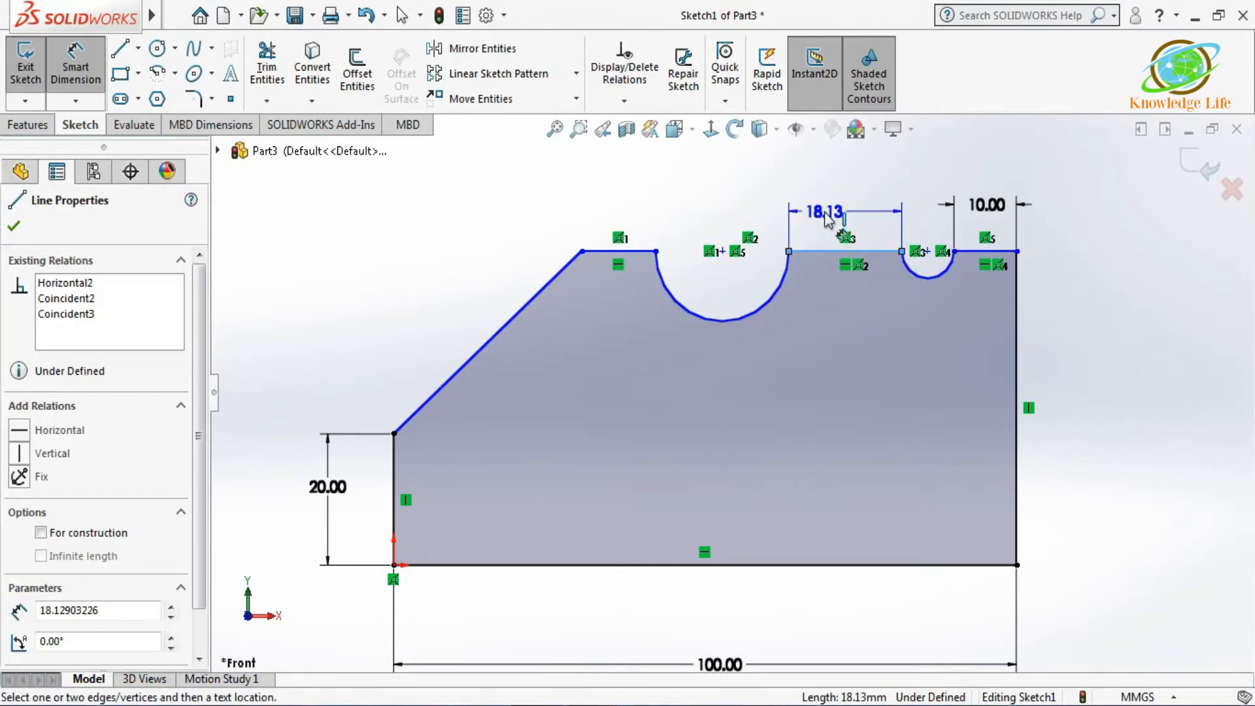
click(827, 217)
text(10)
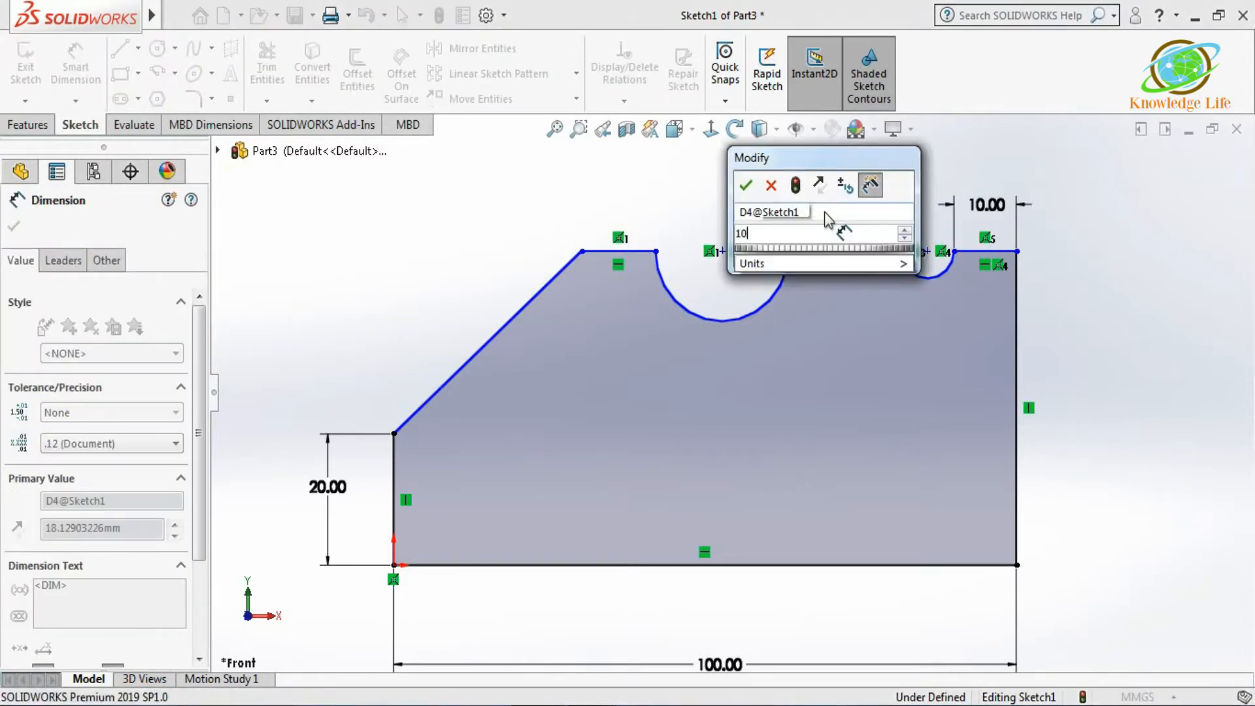
key(Return)
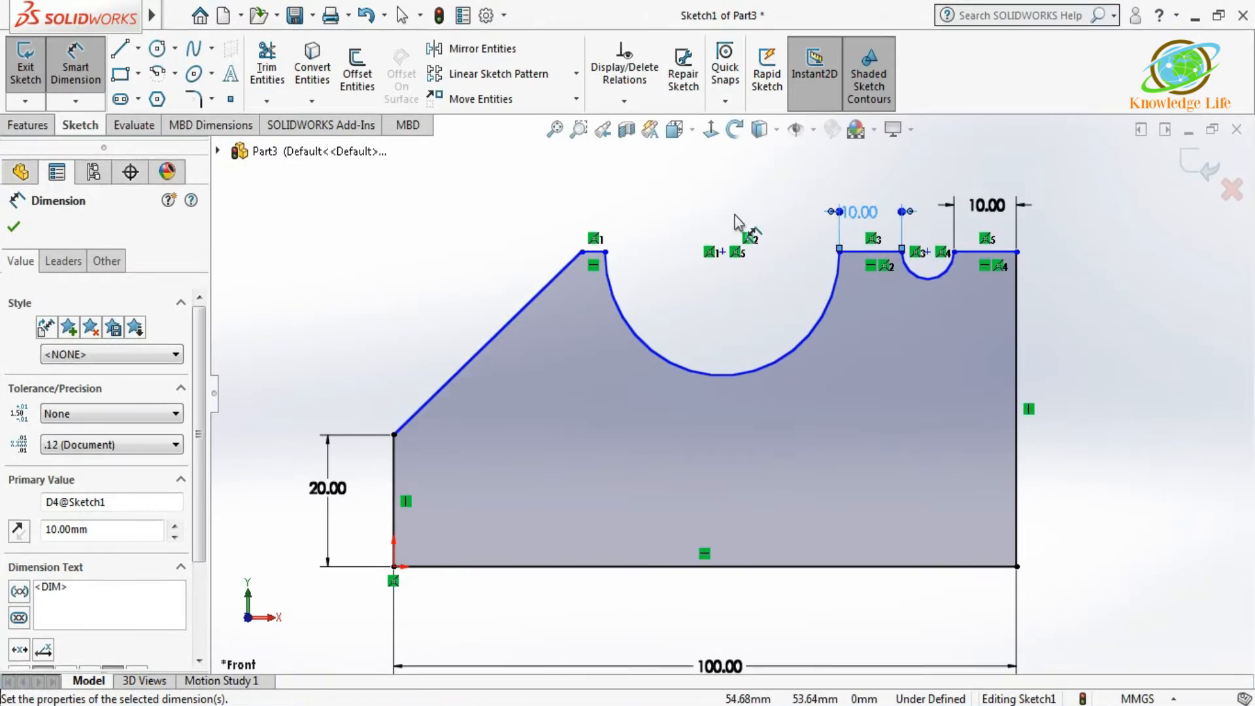
Step: Dimension the flat top segment between the sloped line and the left arc at 10 mm, and end dimensioning
click(593, 252)
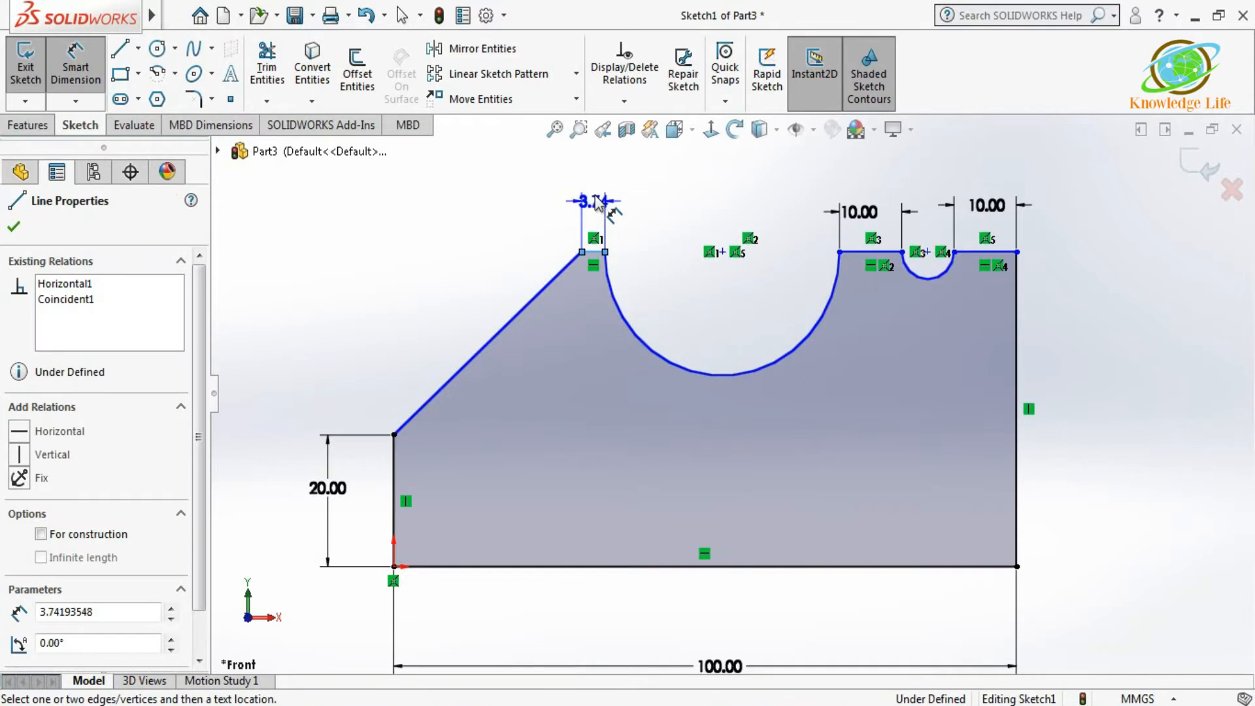
click(595, 203)
text(10)
key(Return)
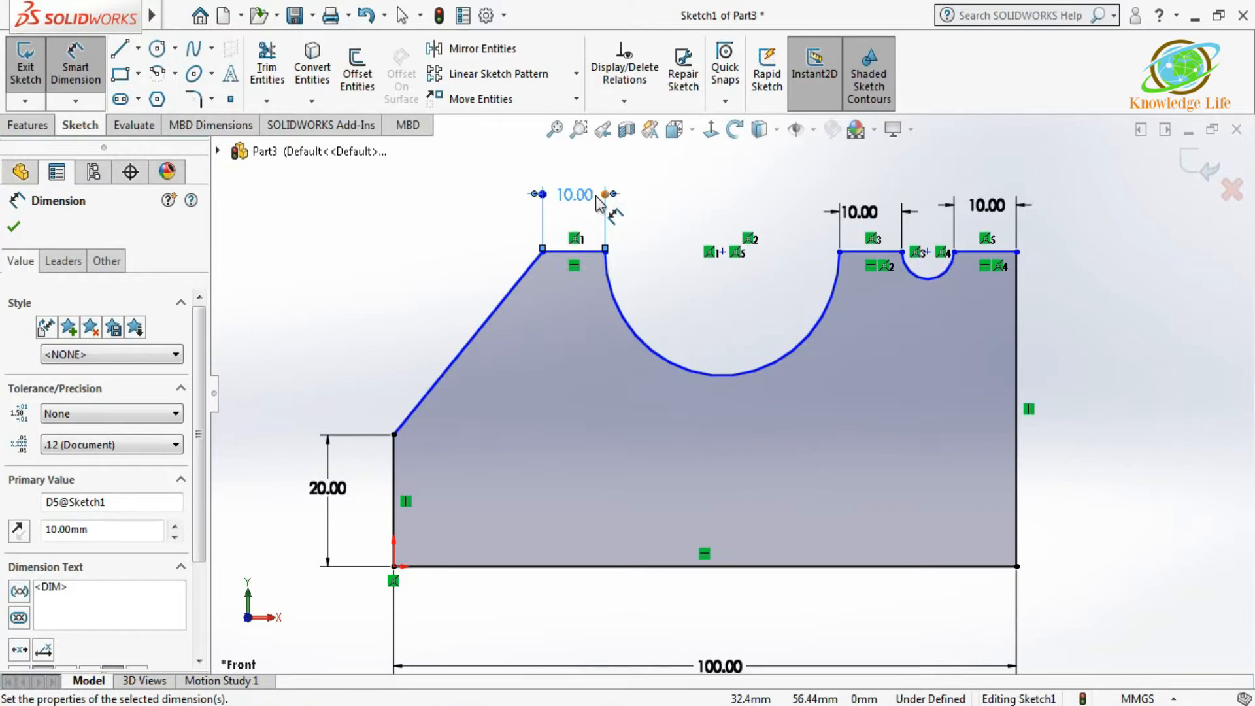
key(Escape)
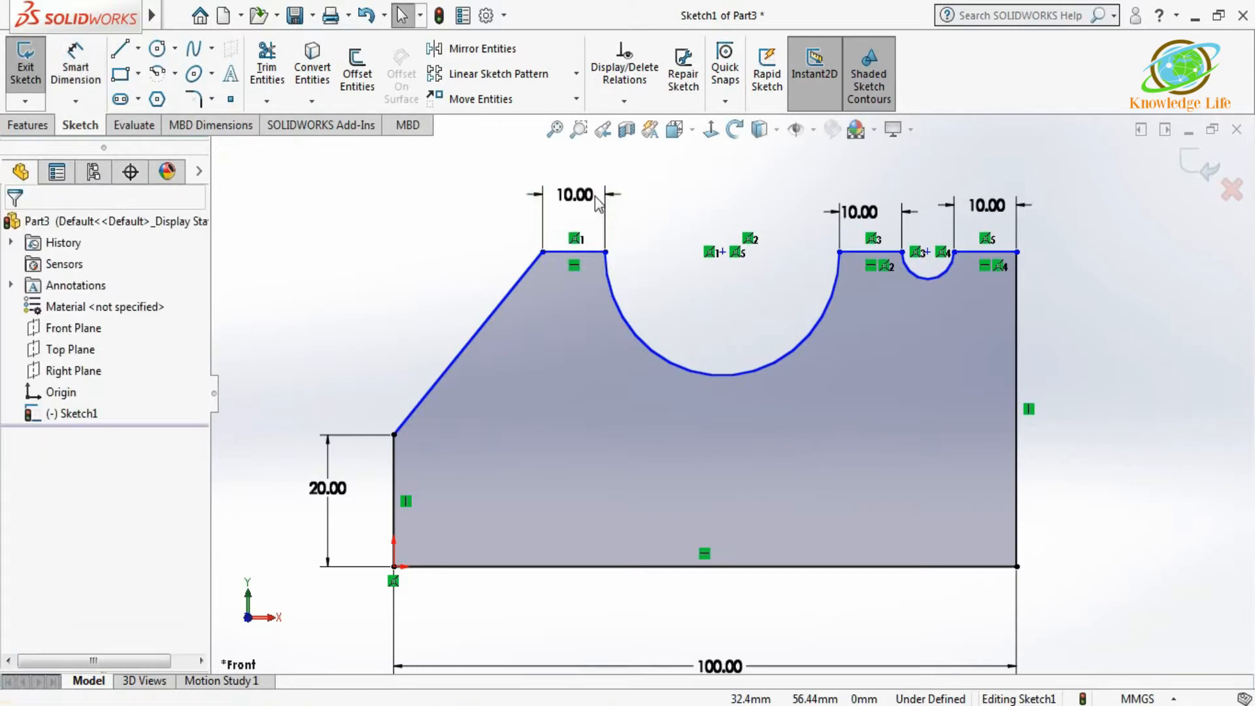
Step: Dimension the radius of the left arc in the top edge at 10 mm
click(72, 72)
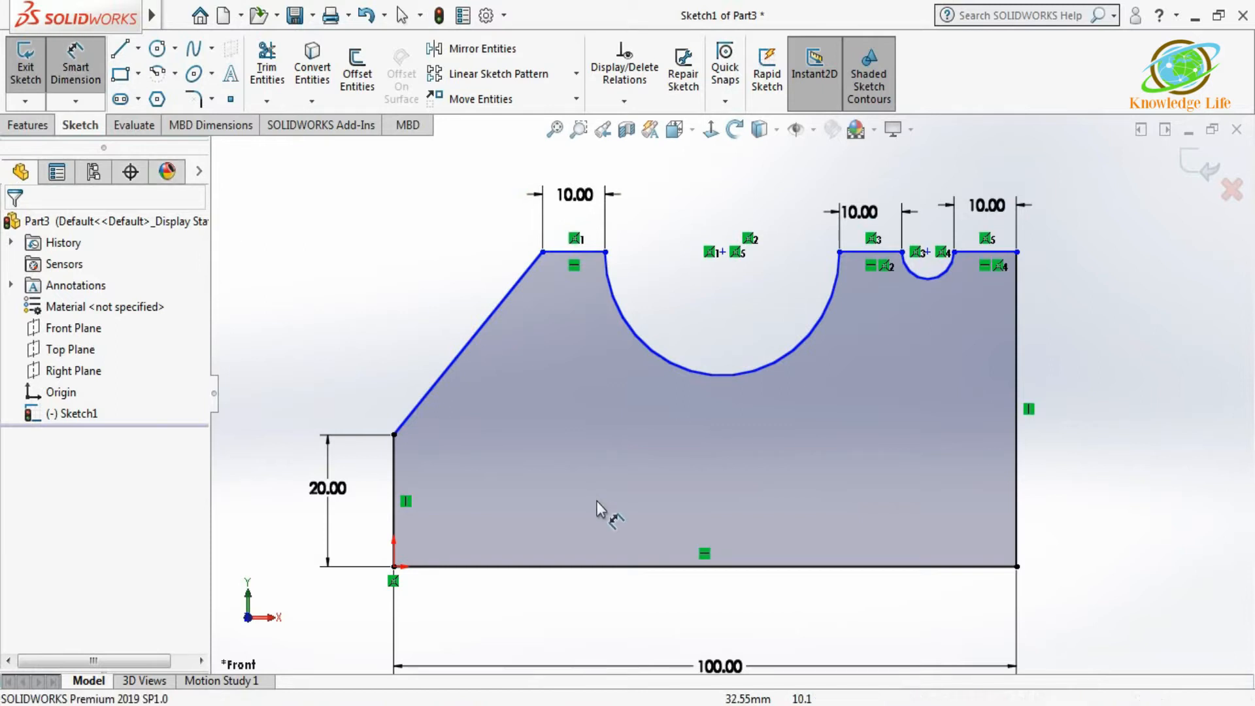
click(738, 377)
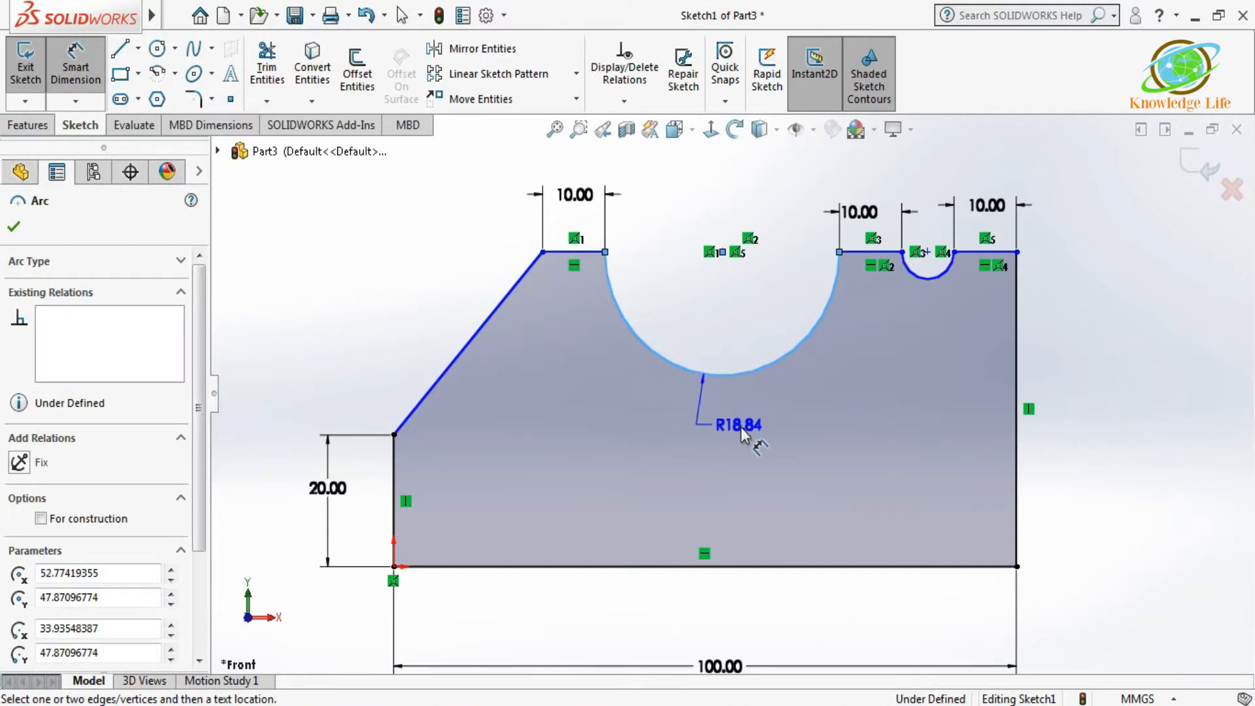
click(741, 428)
text(10)
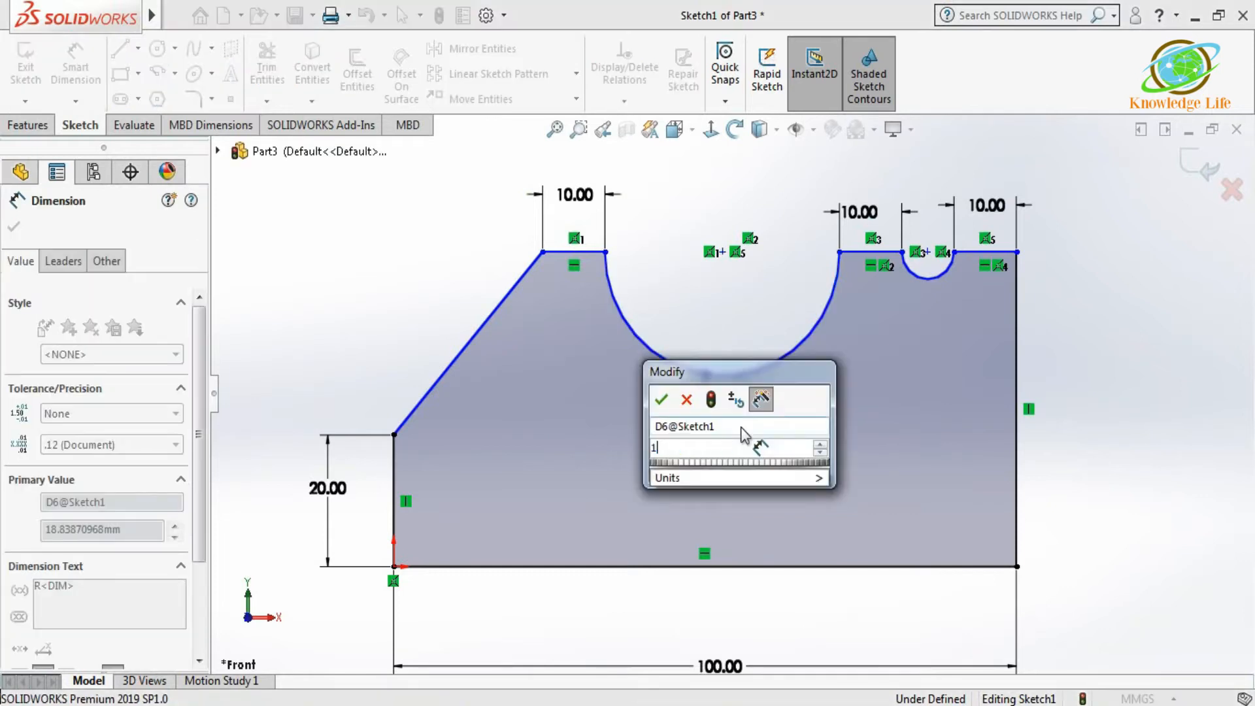
key(Return)
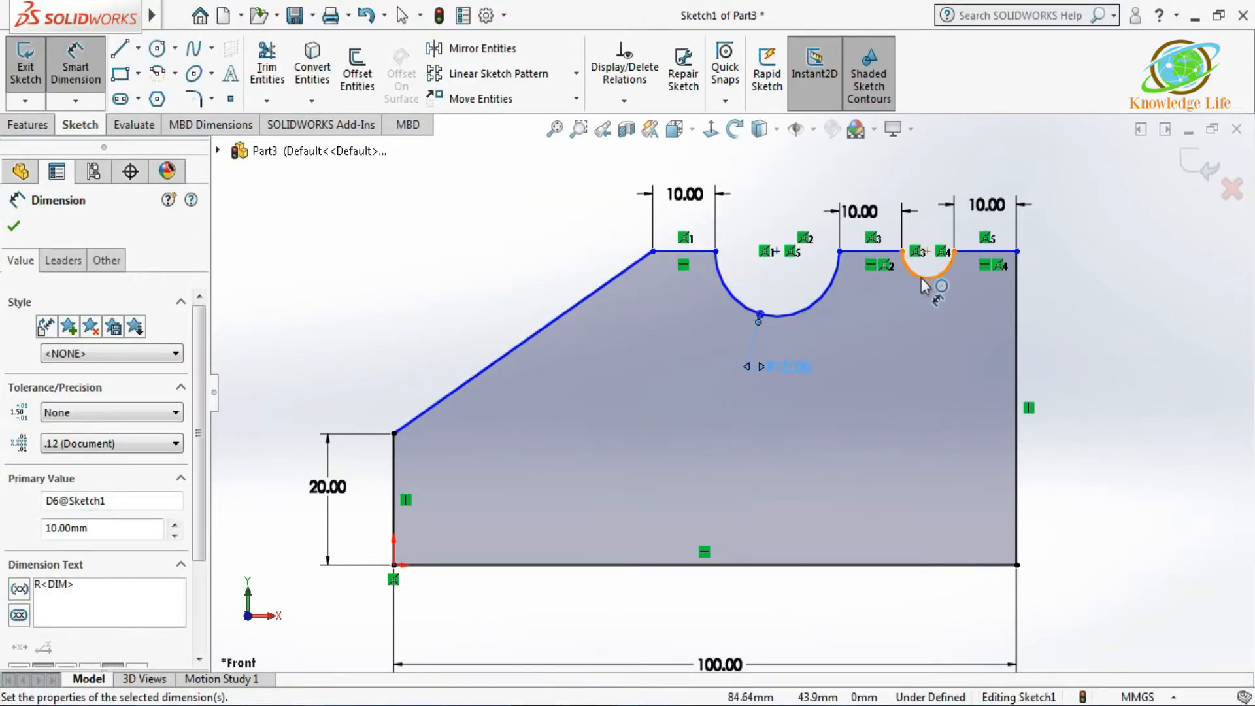
Step: Dimension the radius of the right arc at 10 mm and end dimensioning
click(921, 277)
click(929, 344)
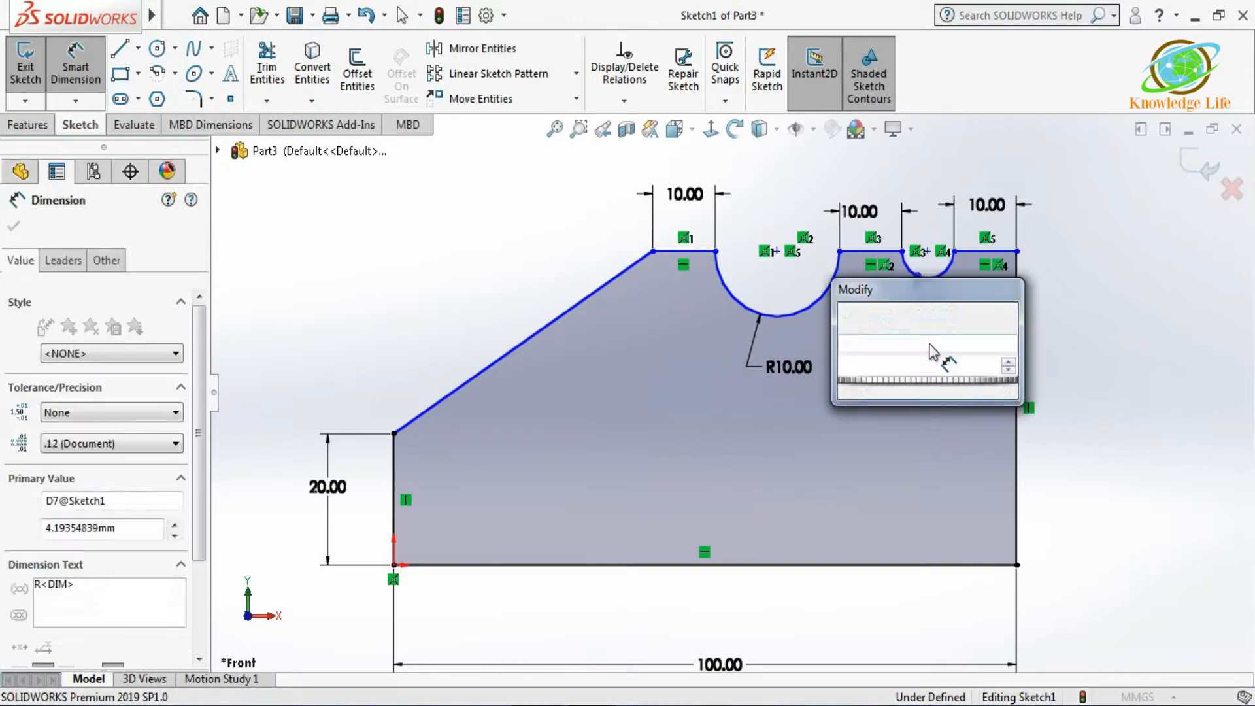
text(10)
key(Return)
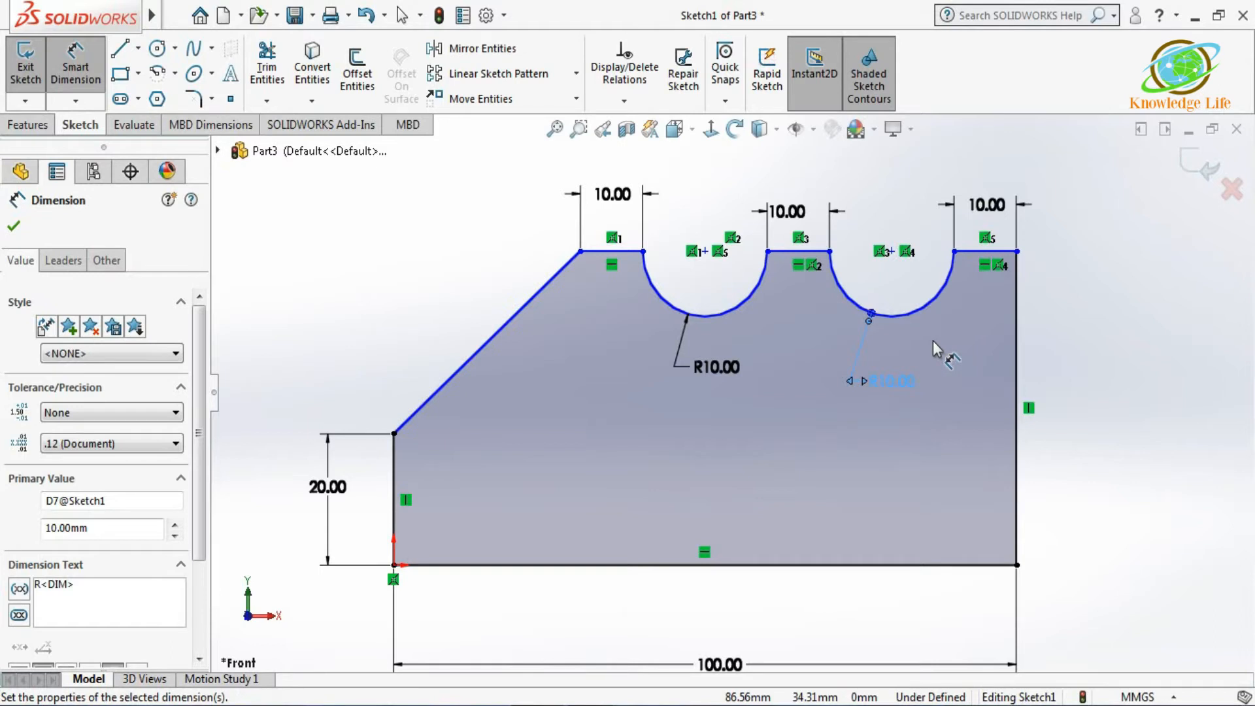
scroll(777, 438, up, 1)
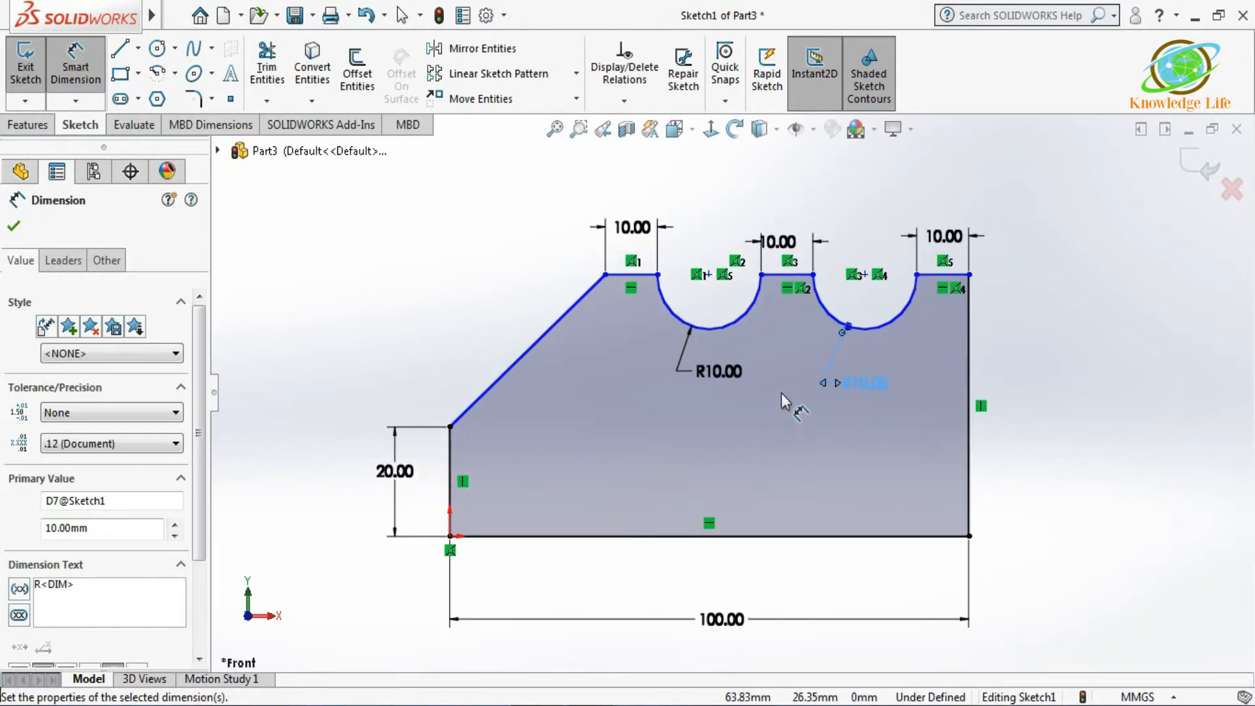
key(Escape)
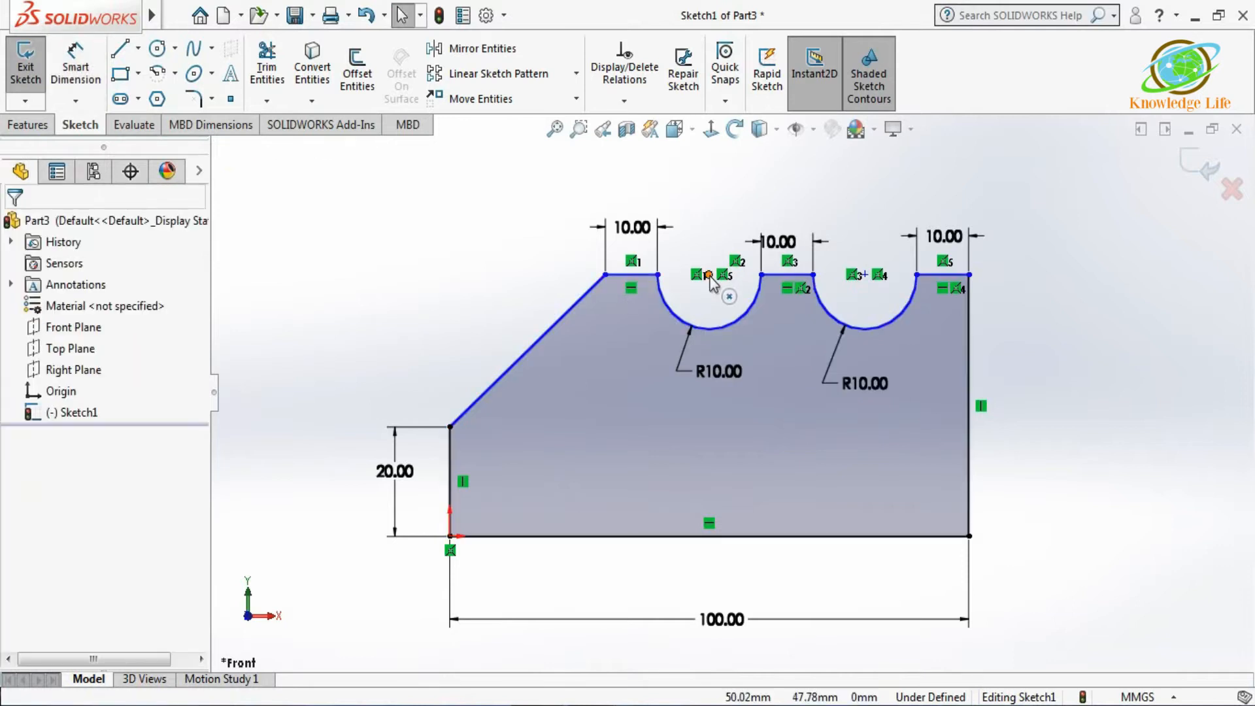
Step: Add a Horizontal relation between the two arc centre points and pull the rightmost top segment slightly down to test the profile
click(709, 275)
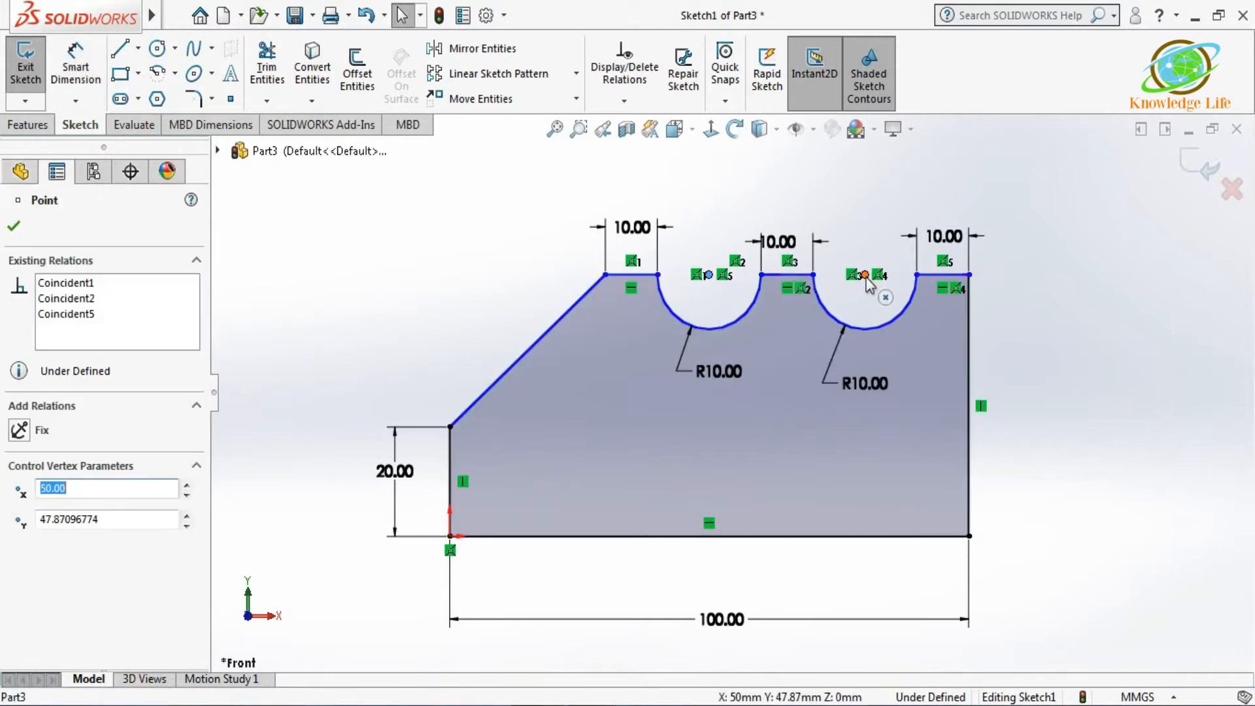
ctrl+click(865, 275)
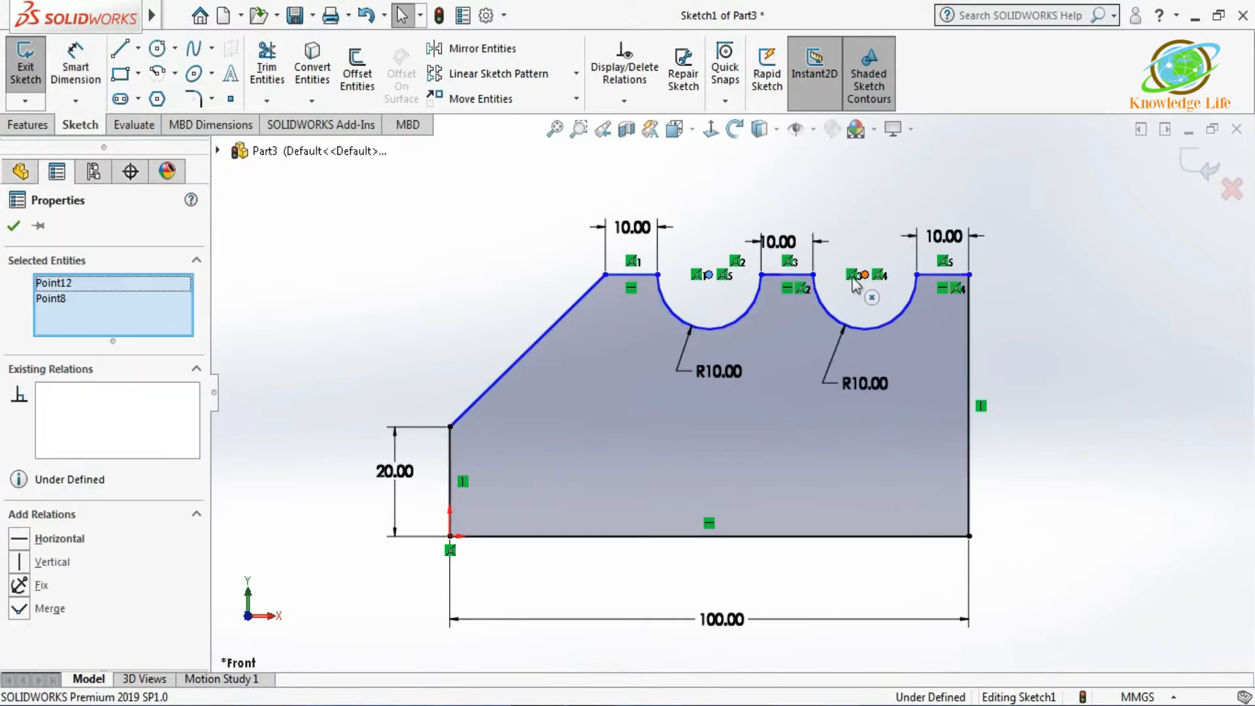
click(19, 539)
click(15, 227)
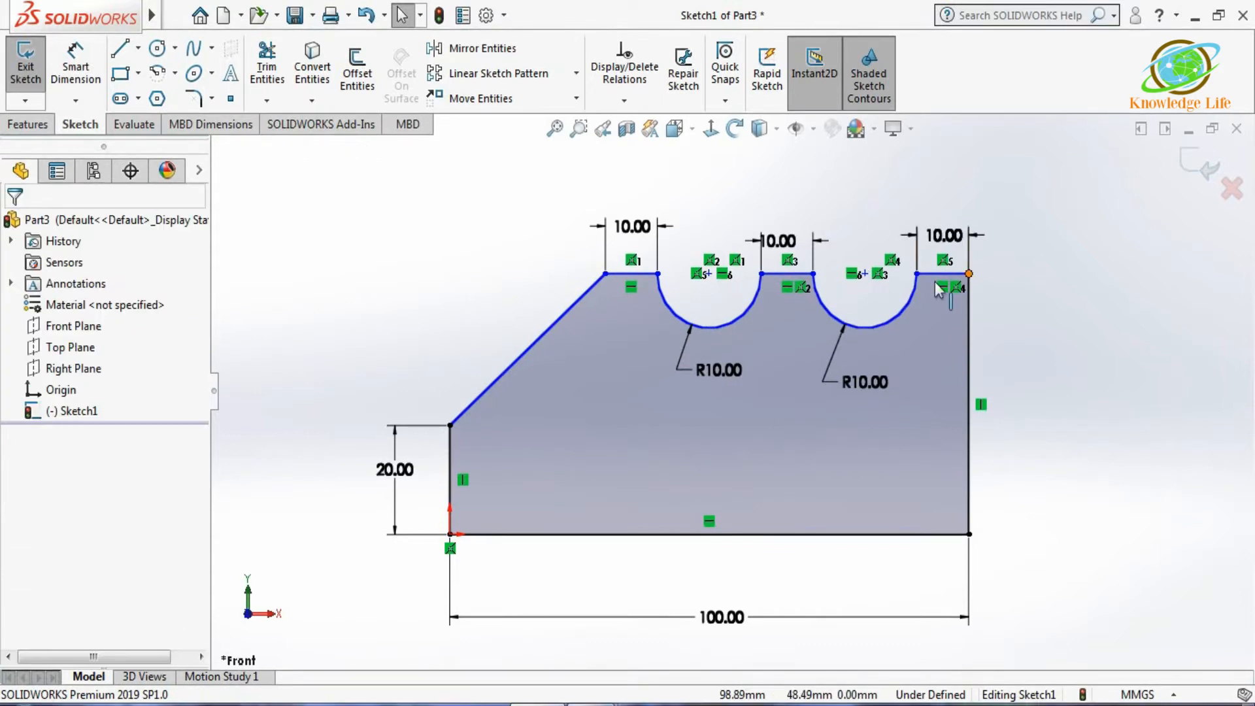
mouse_move(941, 275)
mouse_down()
mouse_move(928, 245)
mouse_move(928, 284)
mouse_up()
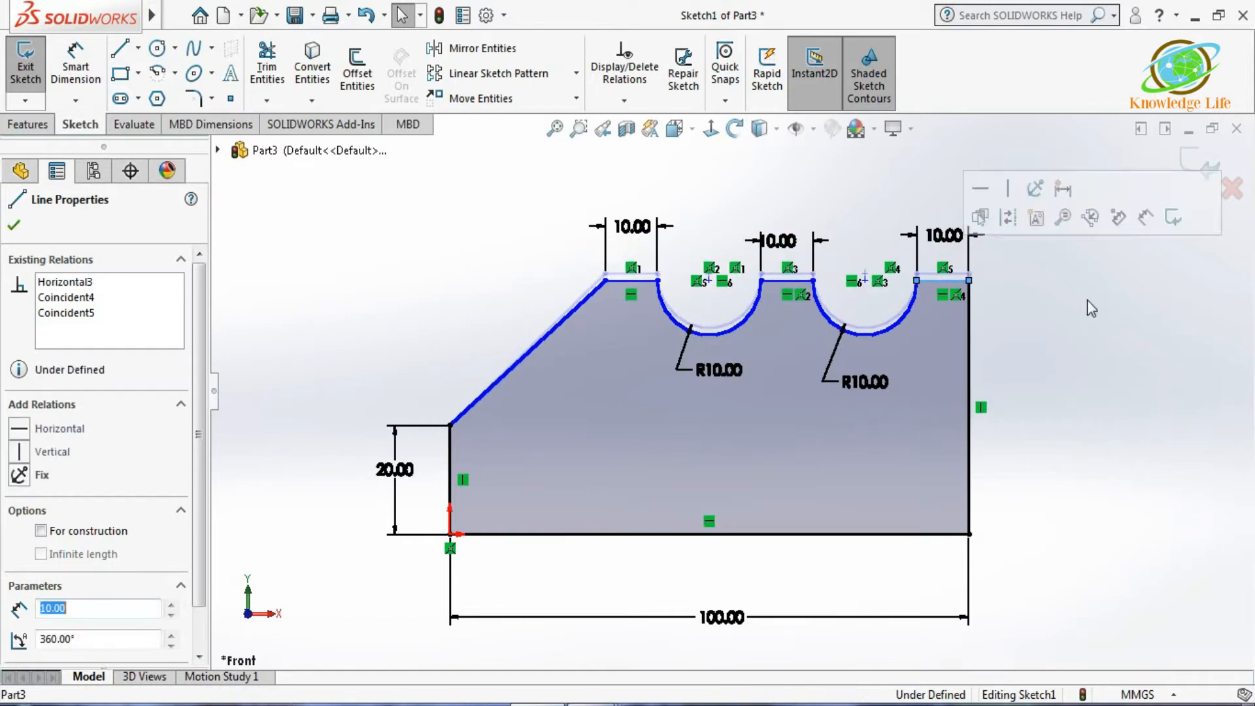
click(1076, 315)
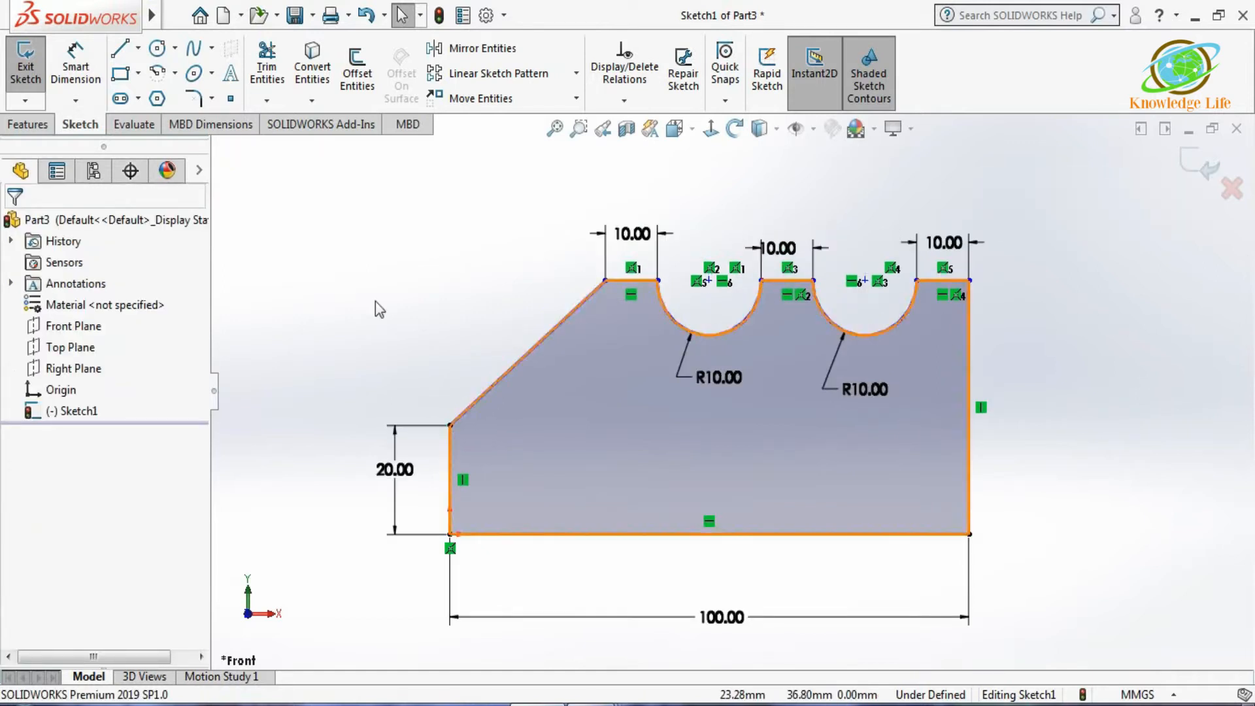
Step: Dimension the right vertical edge of the profile at 50 mm and exit the sketch
click(92, 74)
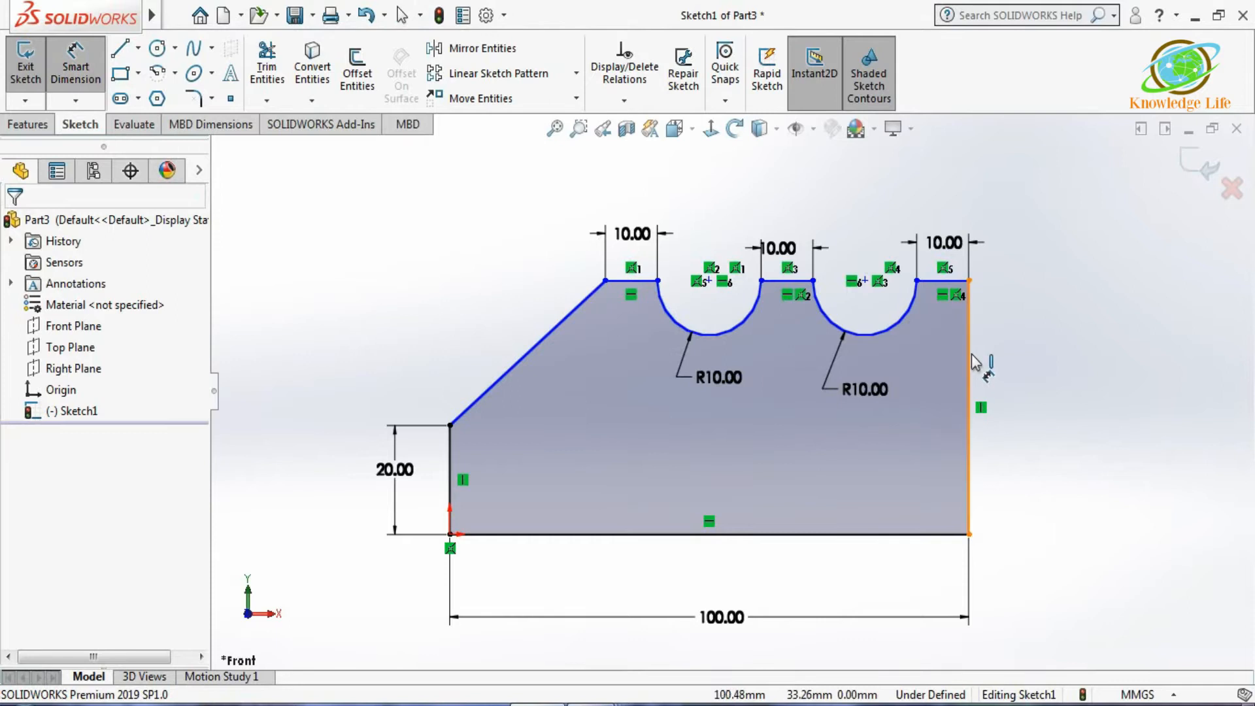
click(971, 359)
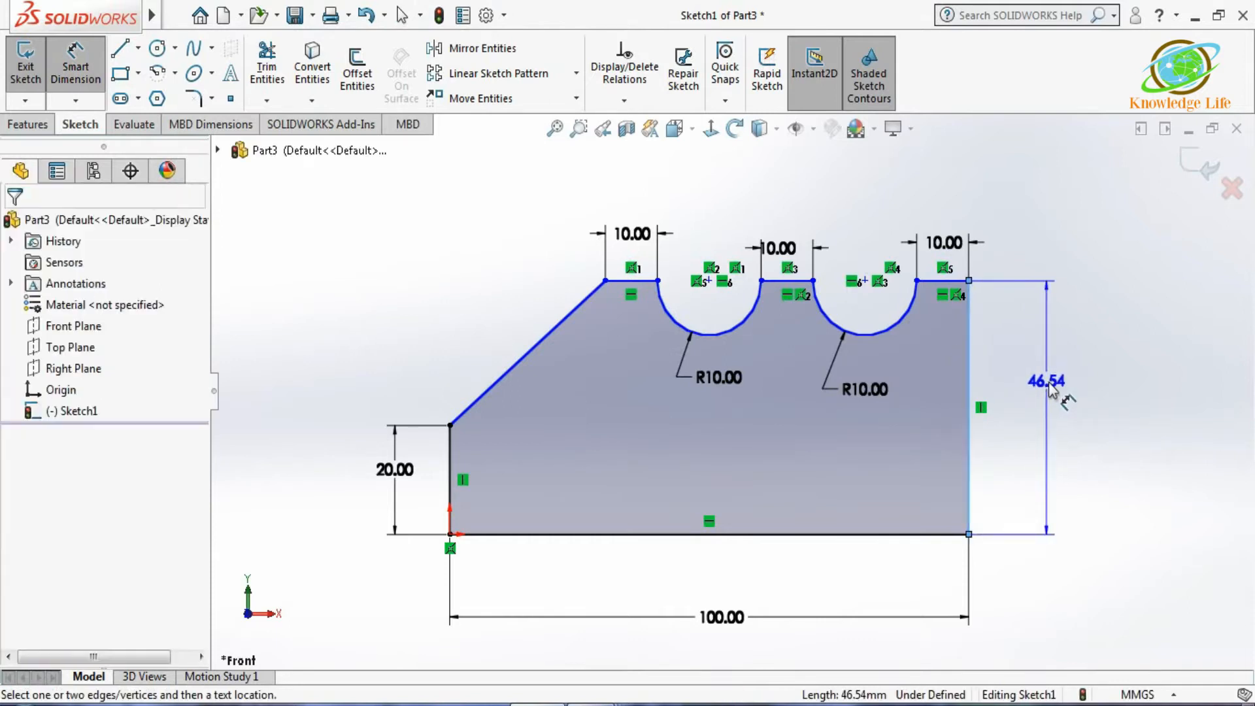
click(1048, 388)
text(5)
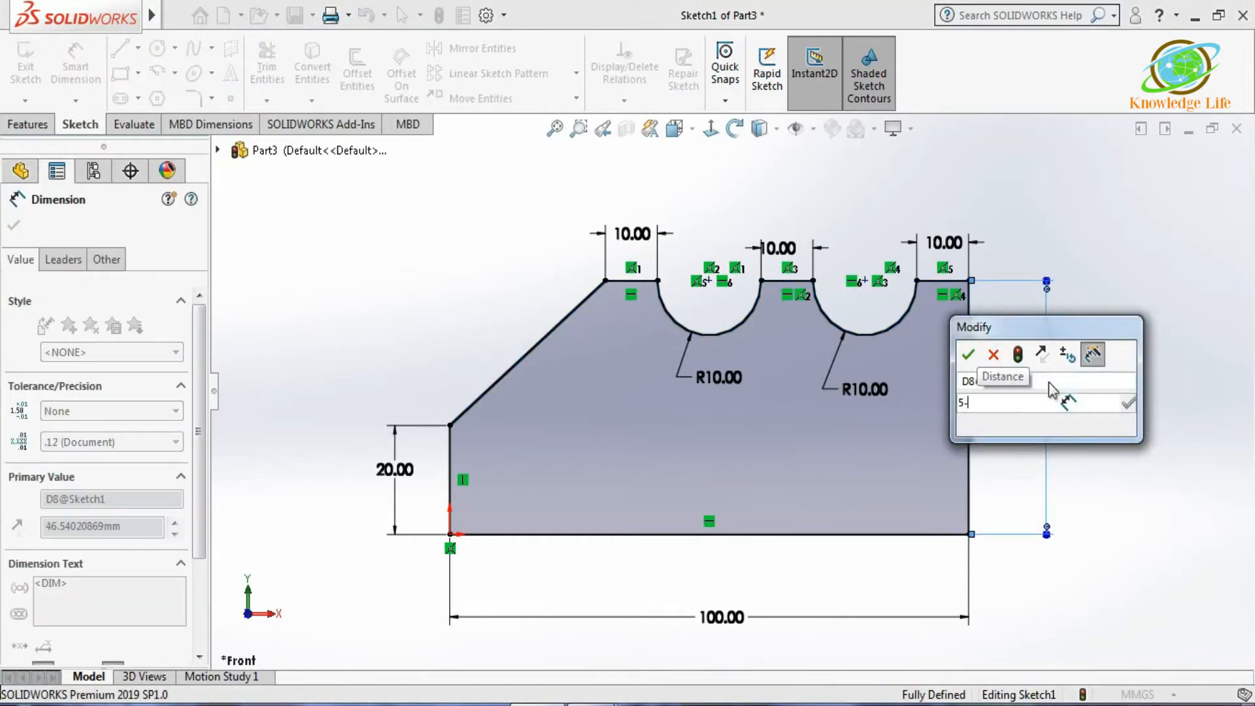
text(0)
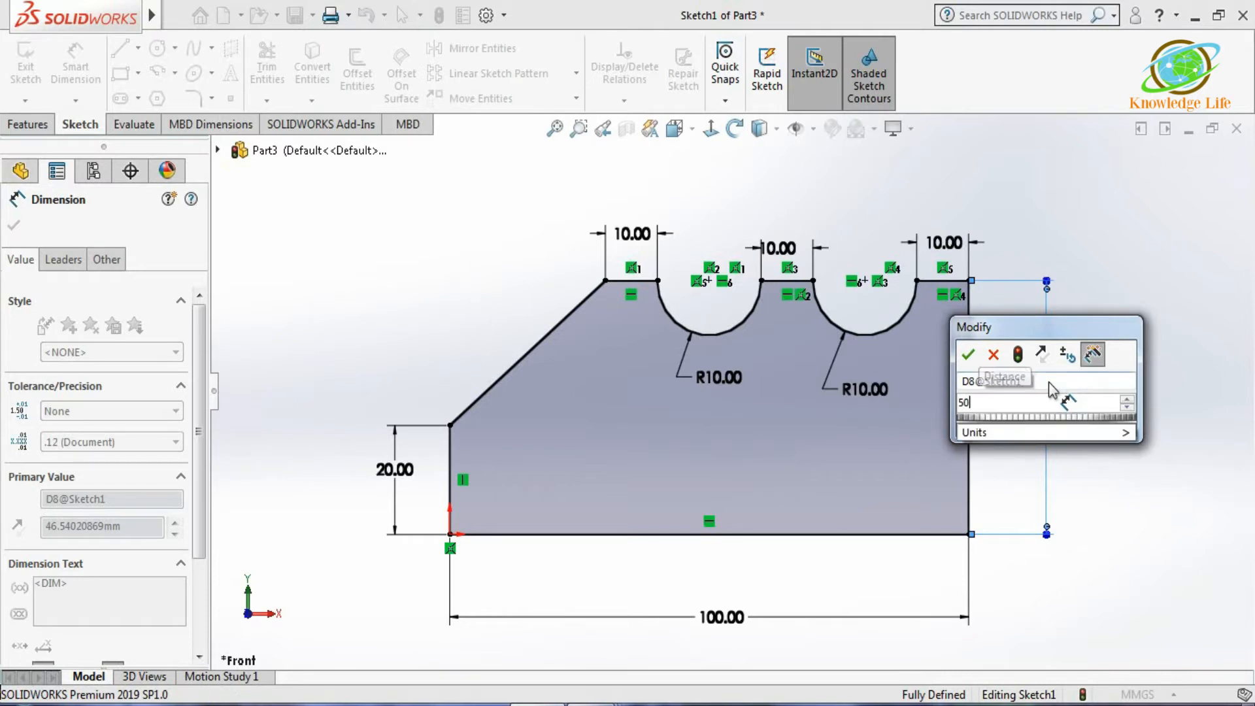
key(Return)
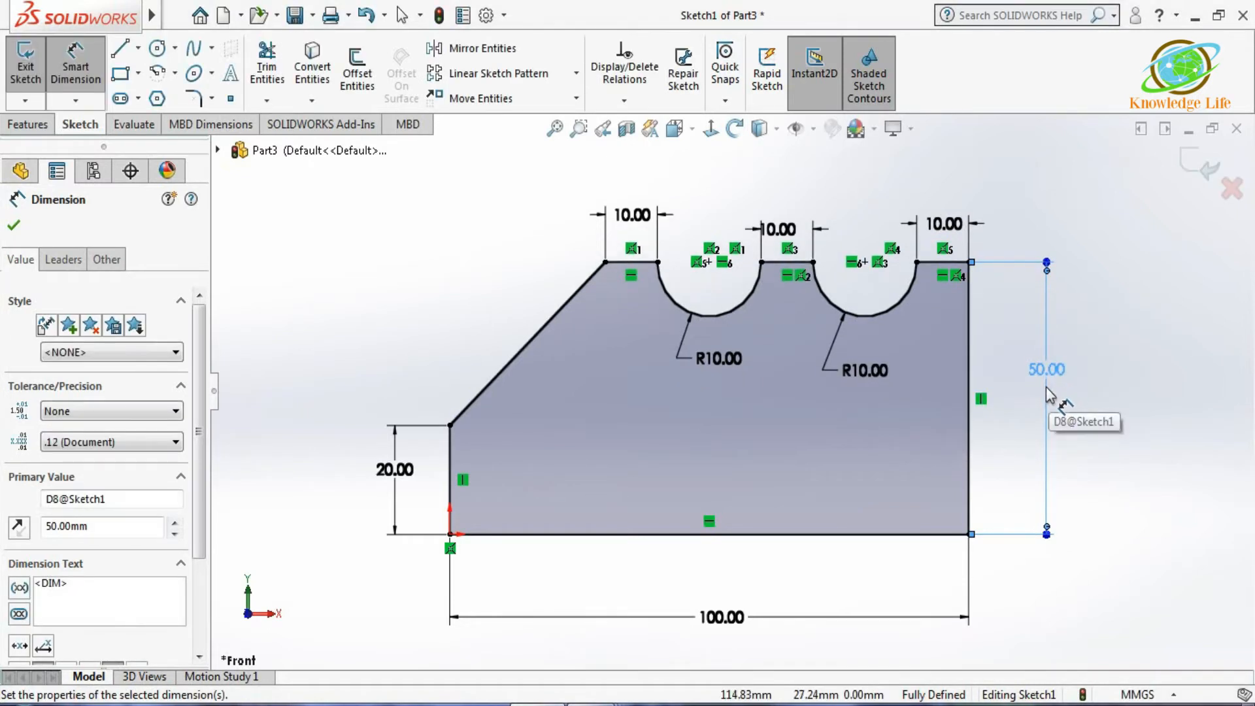
click(1208, 178)
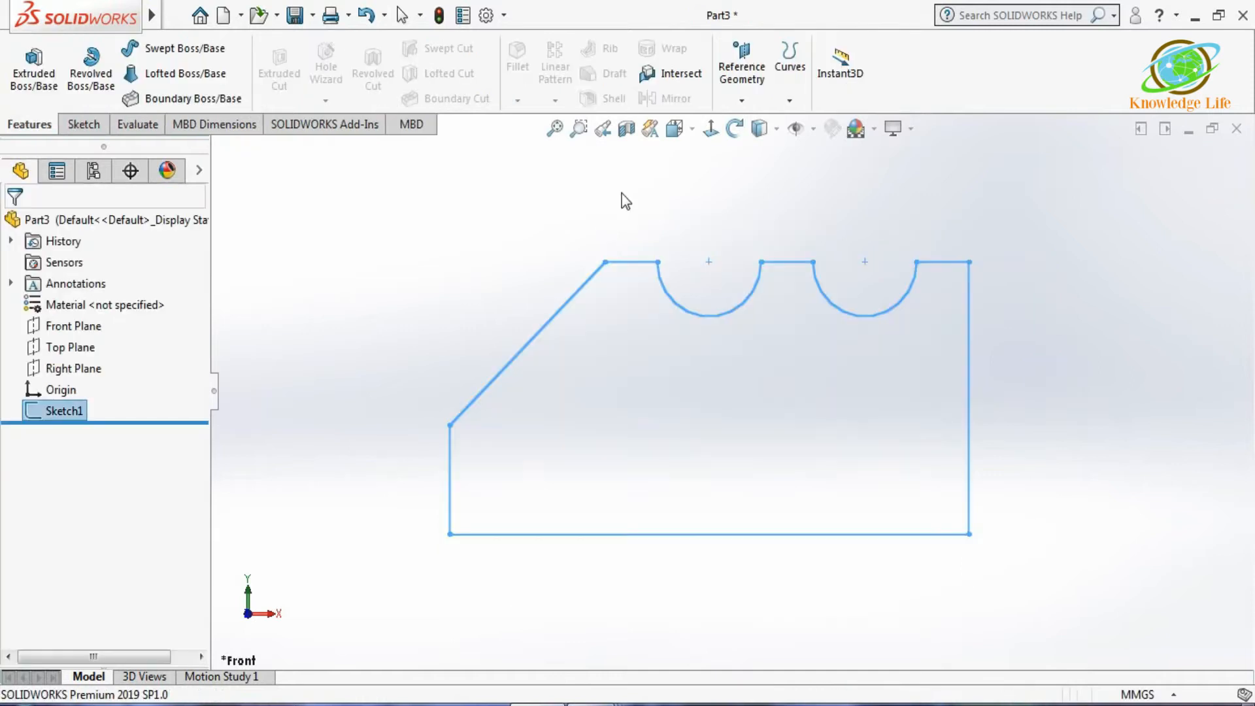
Step: Extrude the profile as a boss with the Mid Plane end condition and a depth of 40 mm
click(34, 75)
click(80, 342)
click(69, 419)
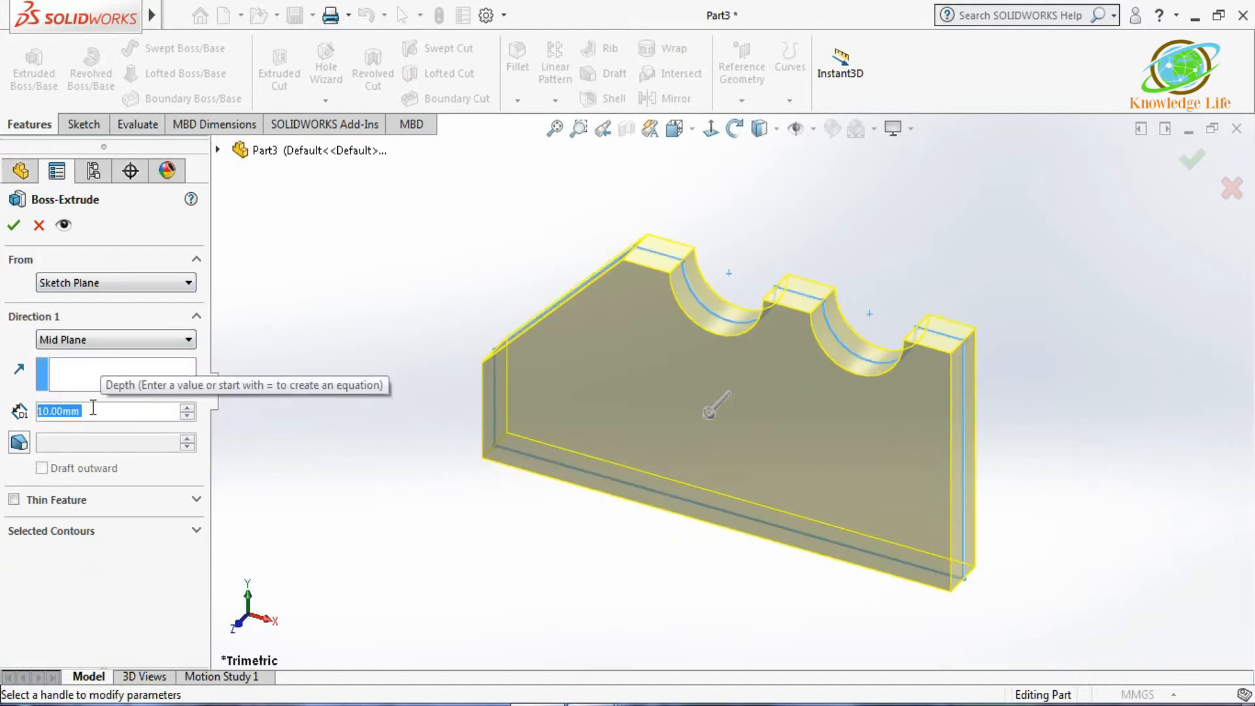
text(40)
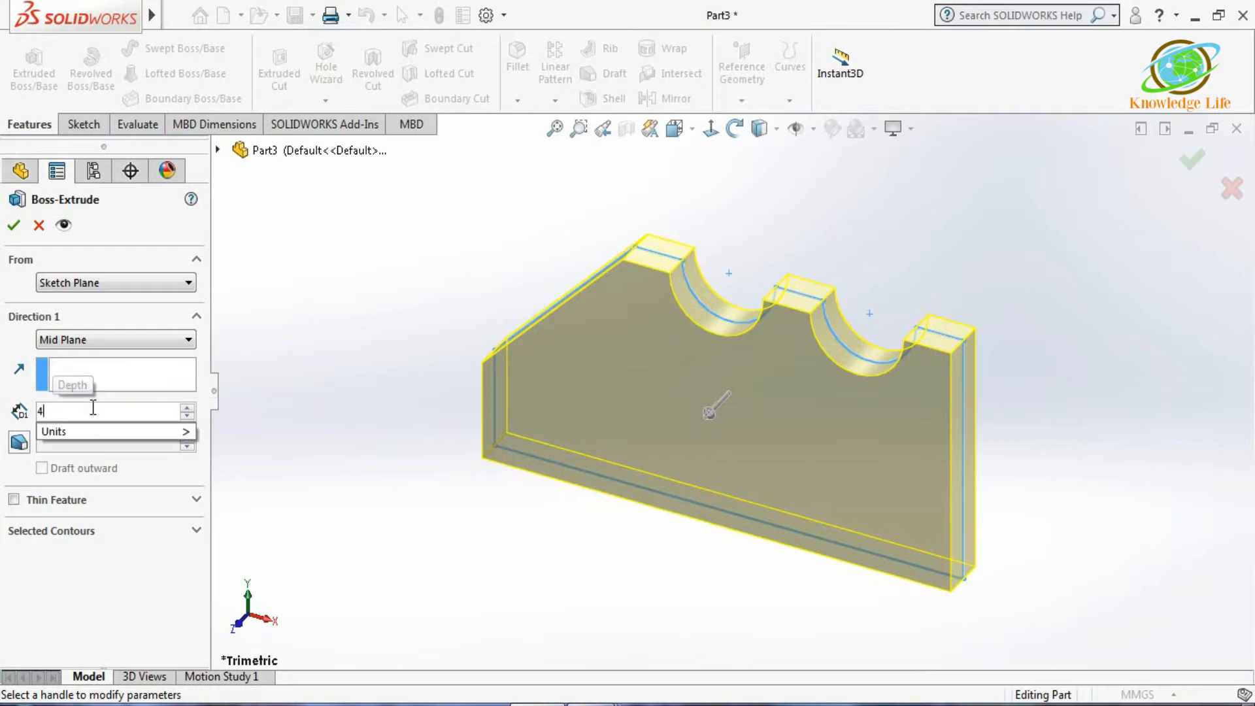
key(Return)
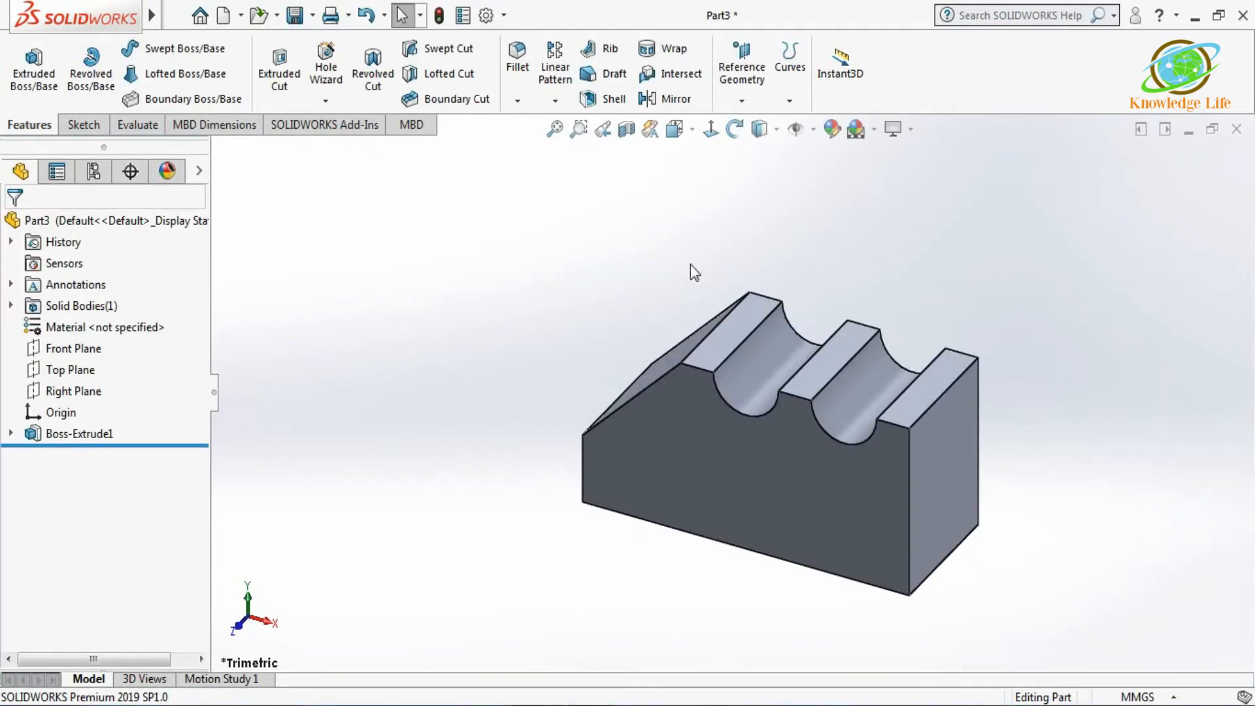
Step: Start a sketch on the short vertical end face below the slope and view it straight on
scroll(860, 366, up, 5)
middle_drag(572, 481, 847, 407)
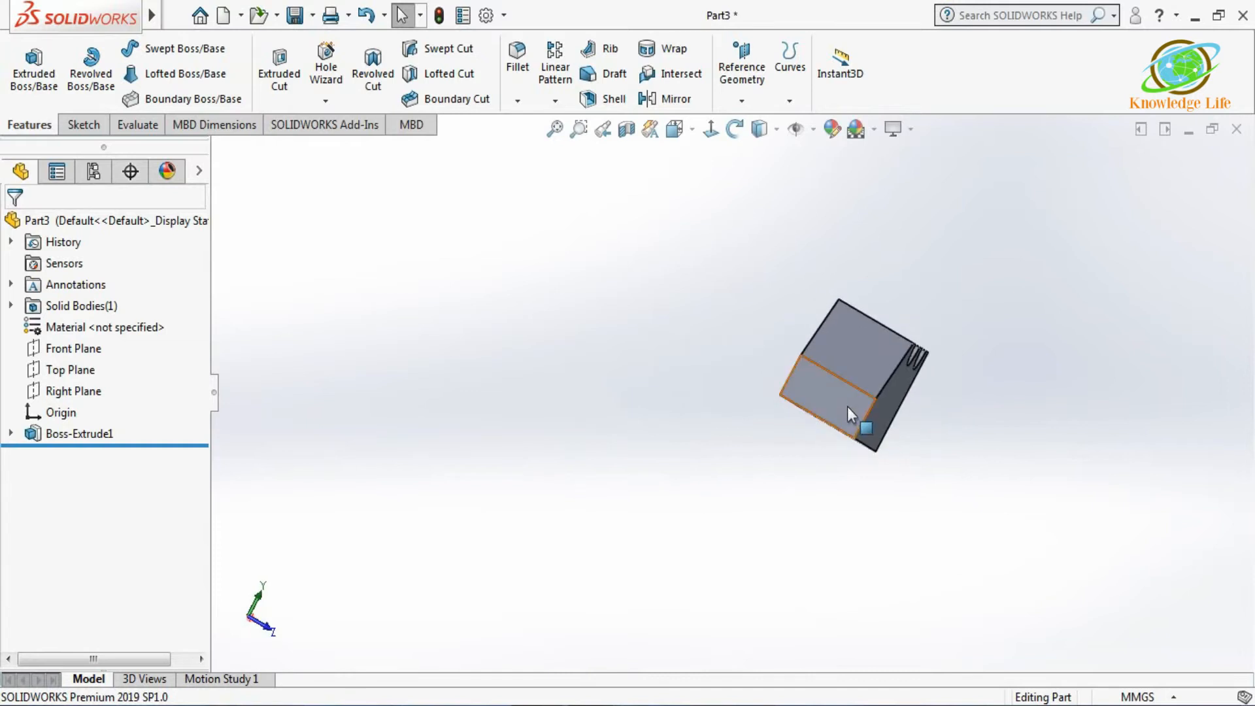
click(847, 408)
click(931, 350)
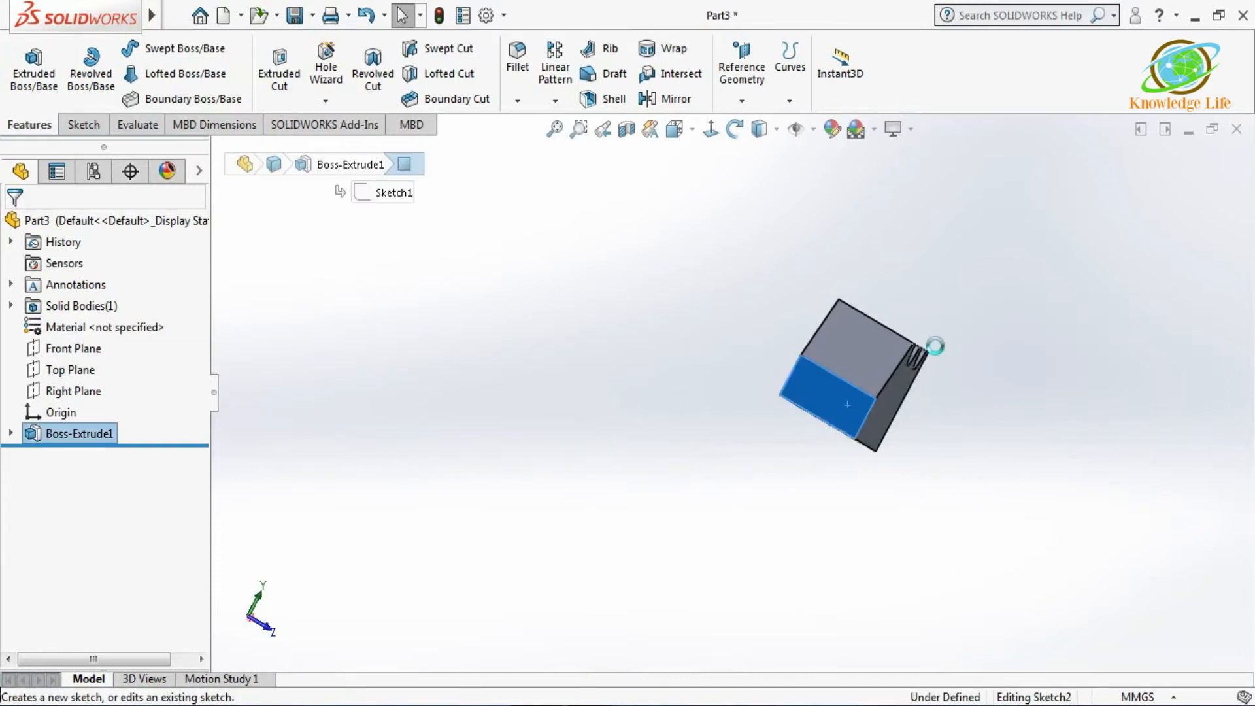
click(714, 131)
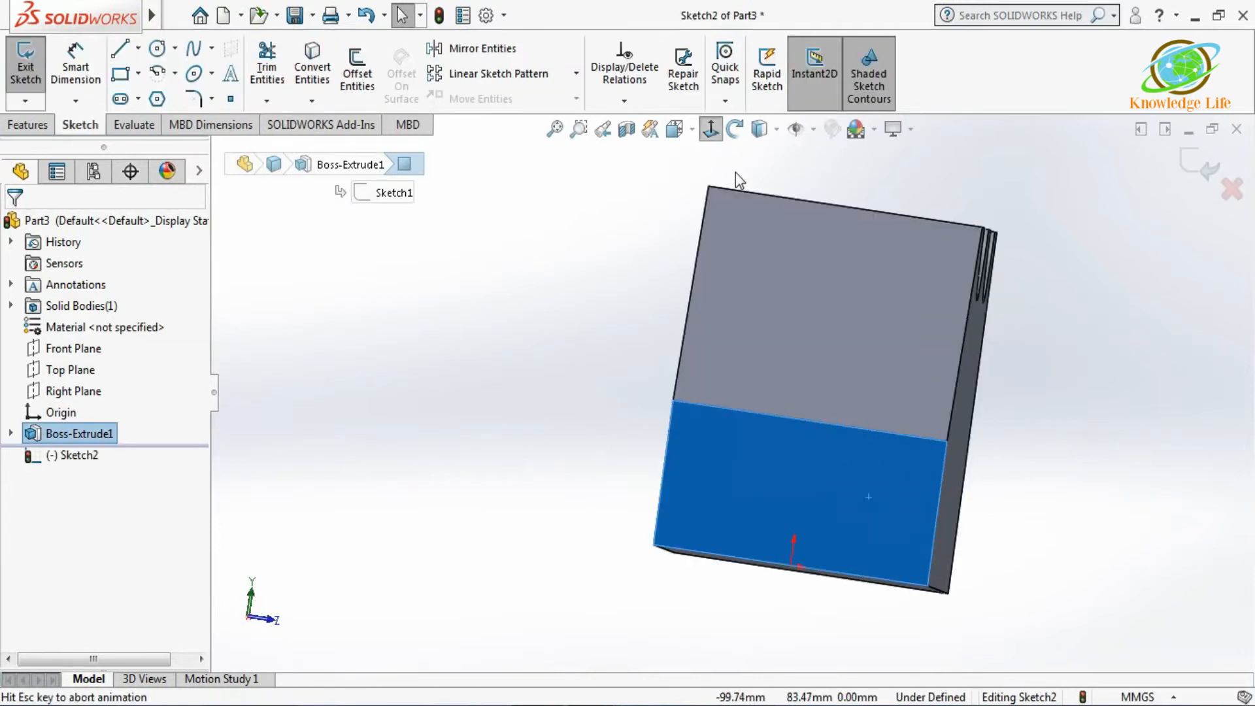
scroll(692, 276, up, 4)
click(944, 399)
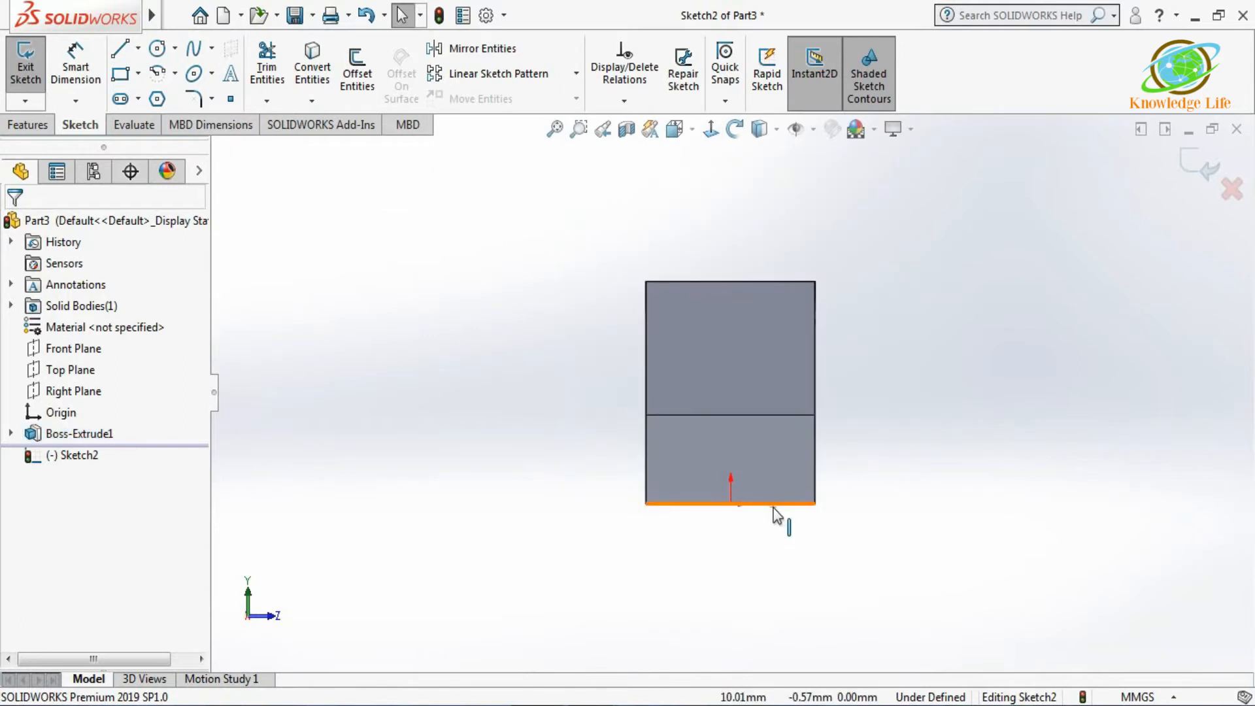
Step: Convert the end face's bottom edge into the sketch and close a trapezoid below it with three lines, its base about 53 mm long
click(773, 506)
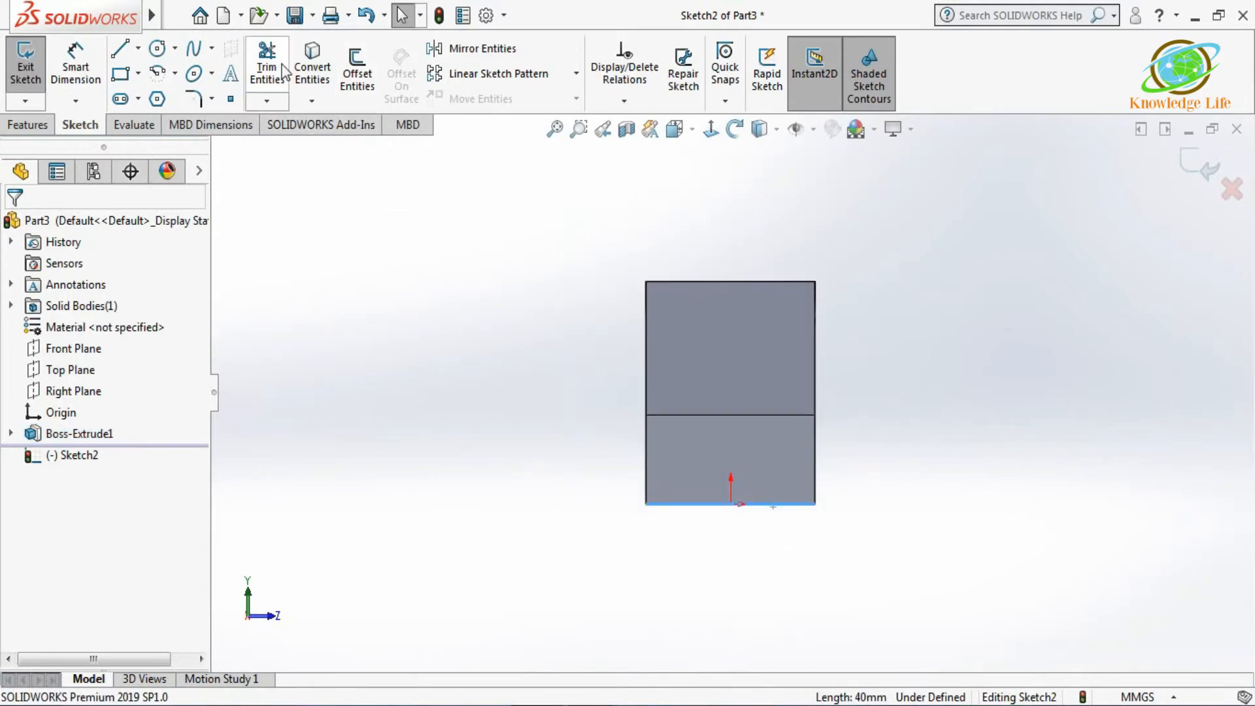
click(313, 70)
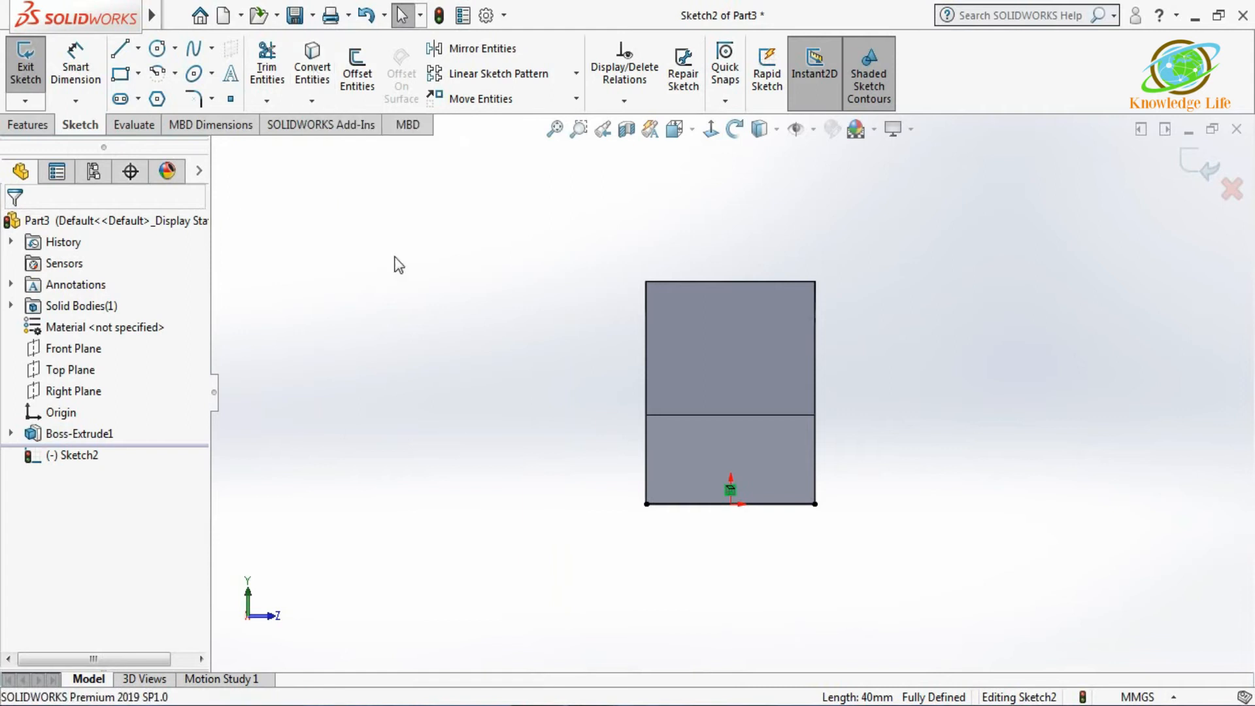
click(120, 50)
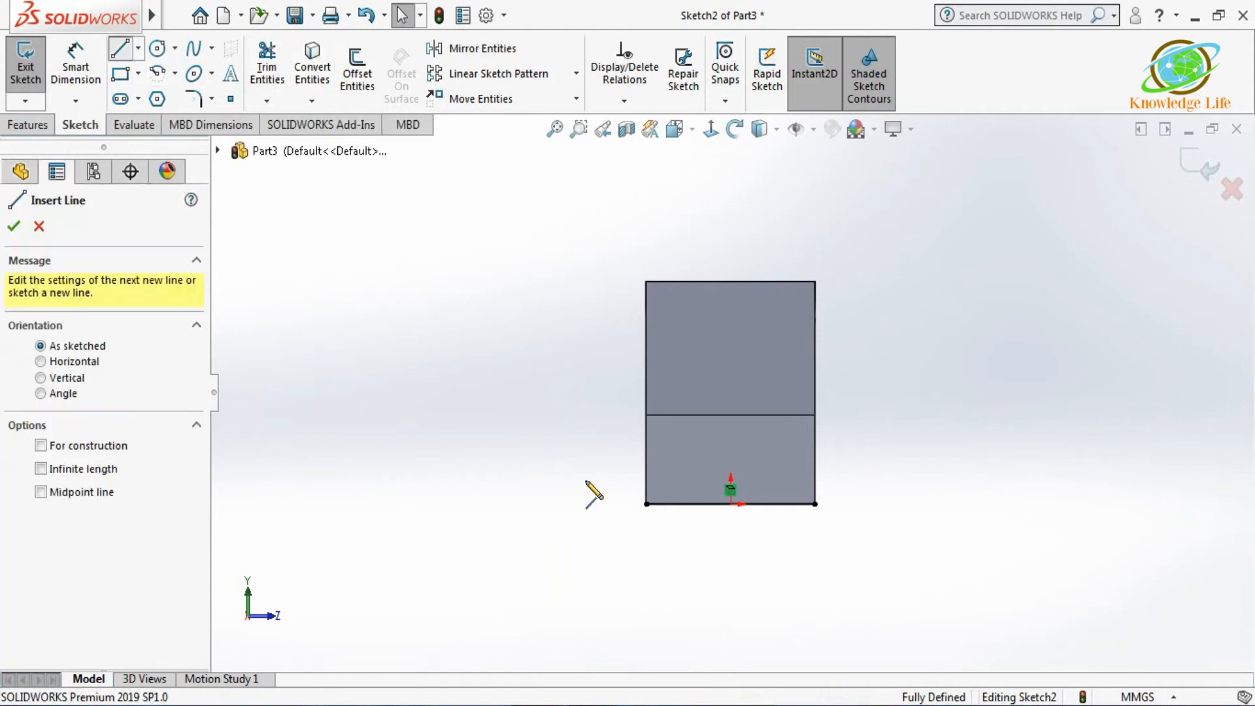
click(646, 504)
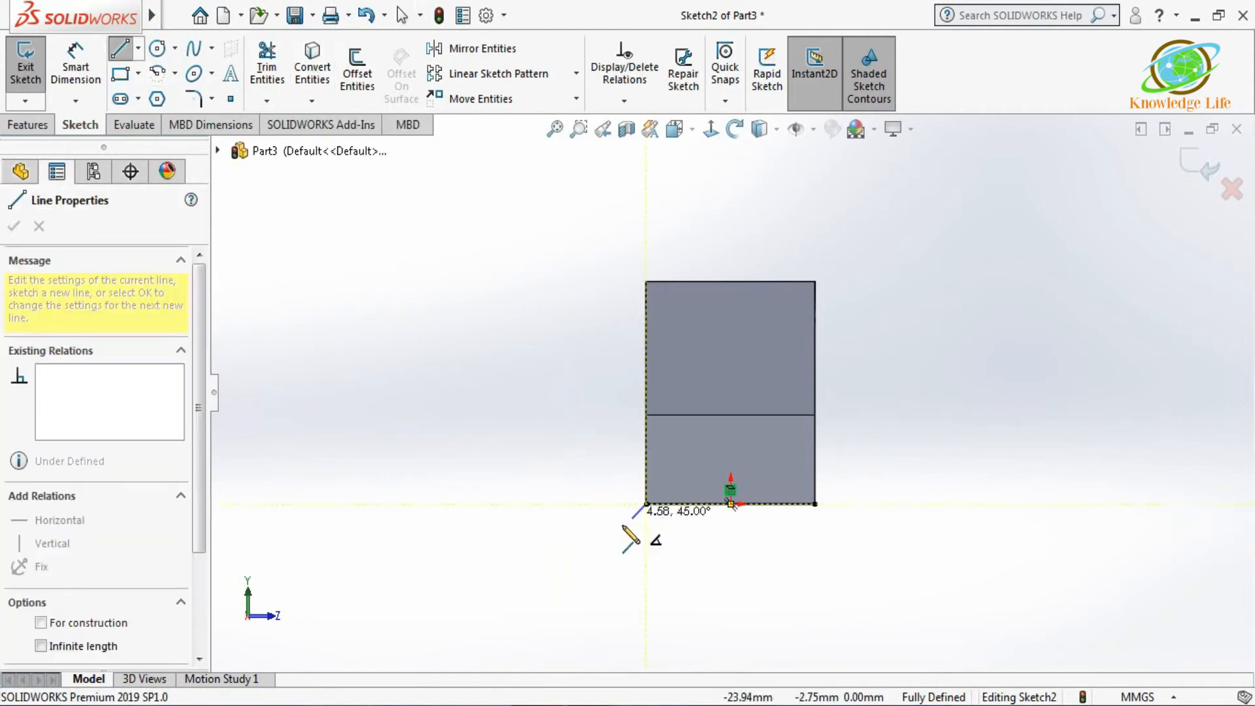
click(618, 533)
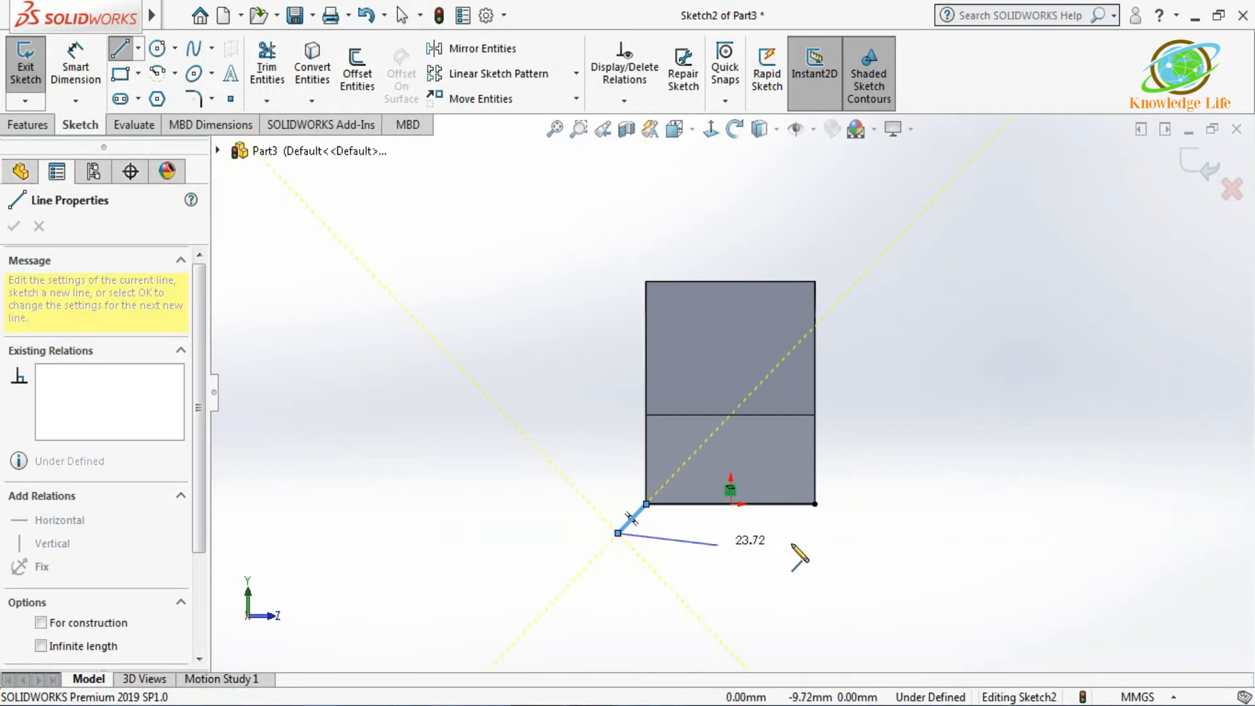
click(843, 533)
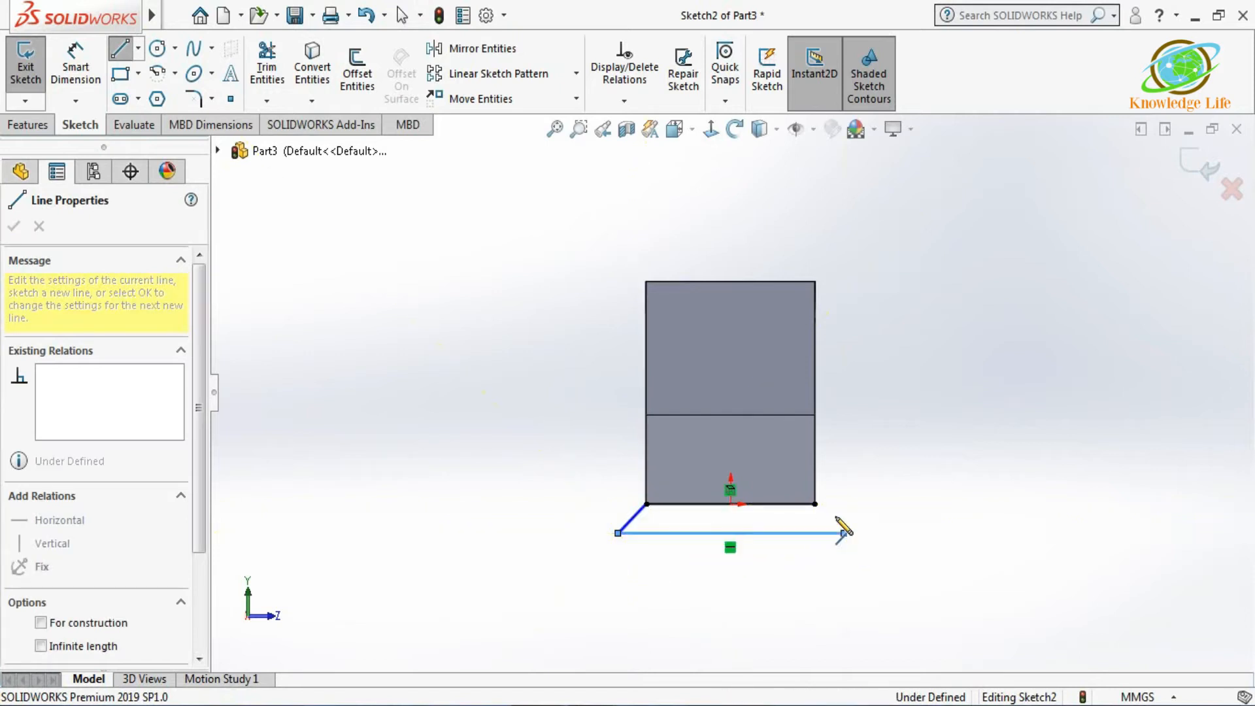
click(815, 504)
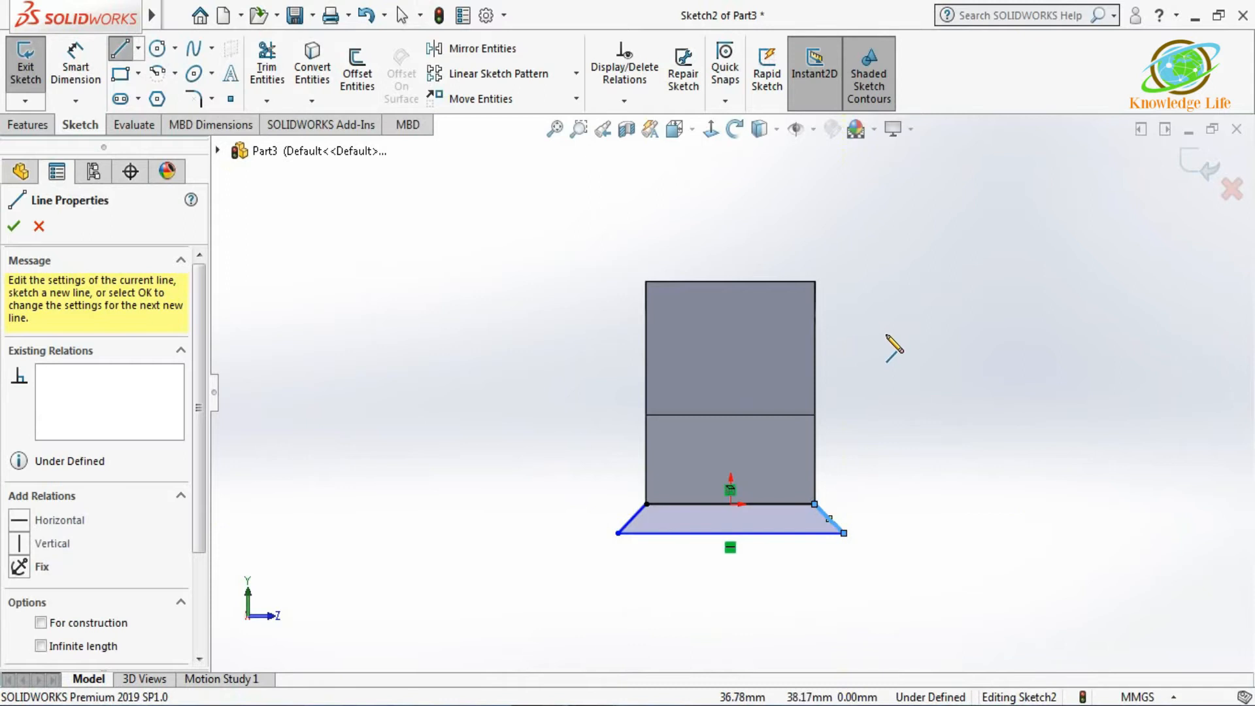
Step: Dimension the trapezoid's height between its base and the block's bottom edge at 10 mm
click(75, 65)
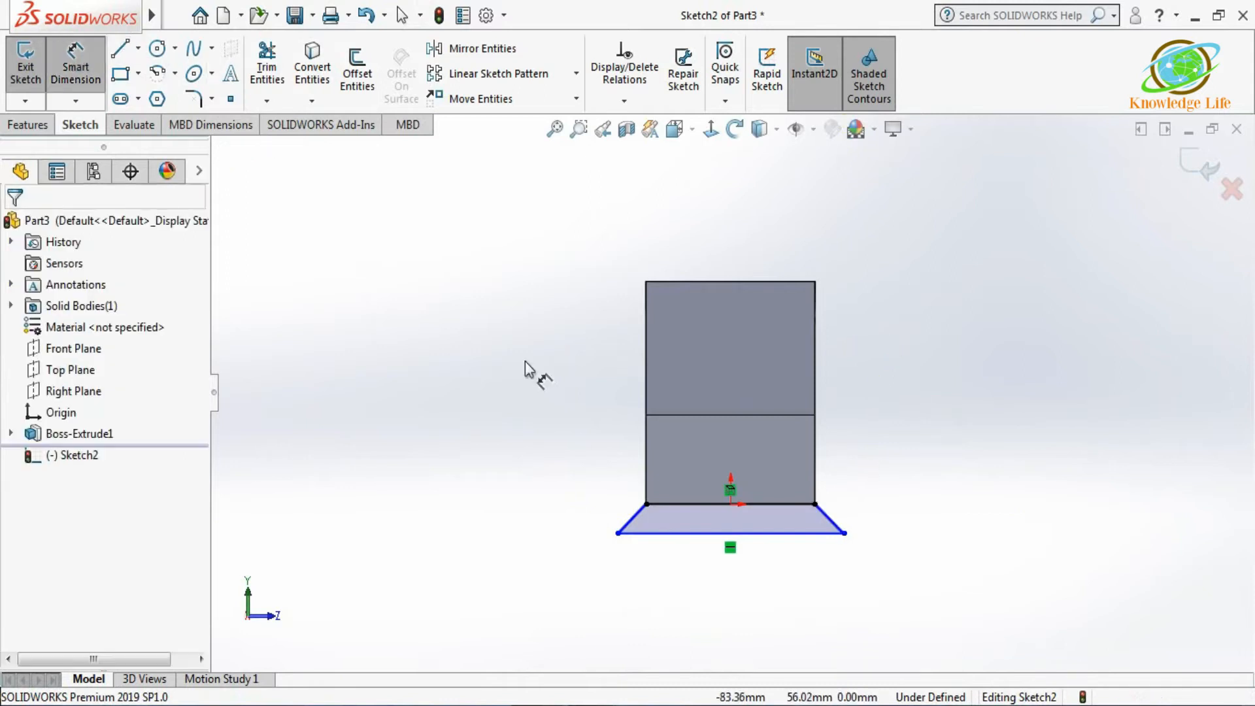
click(708, 533)
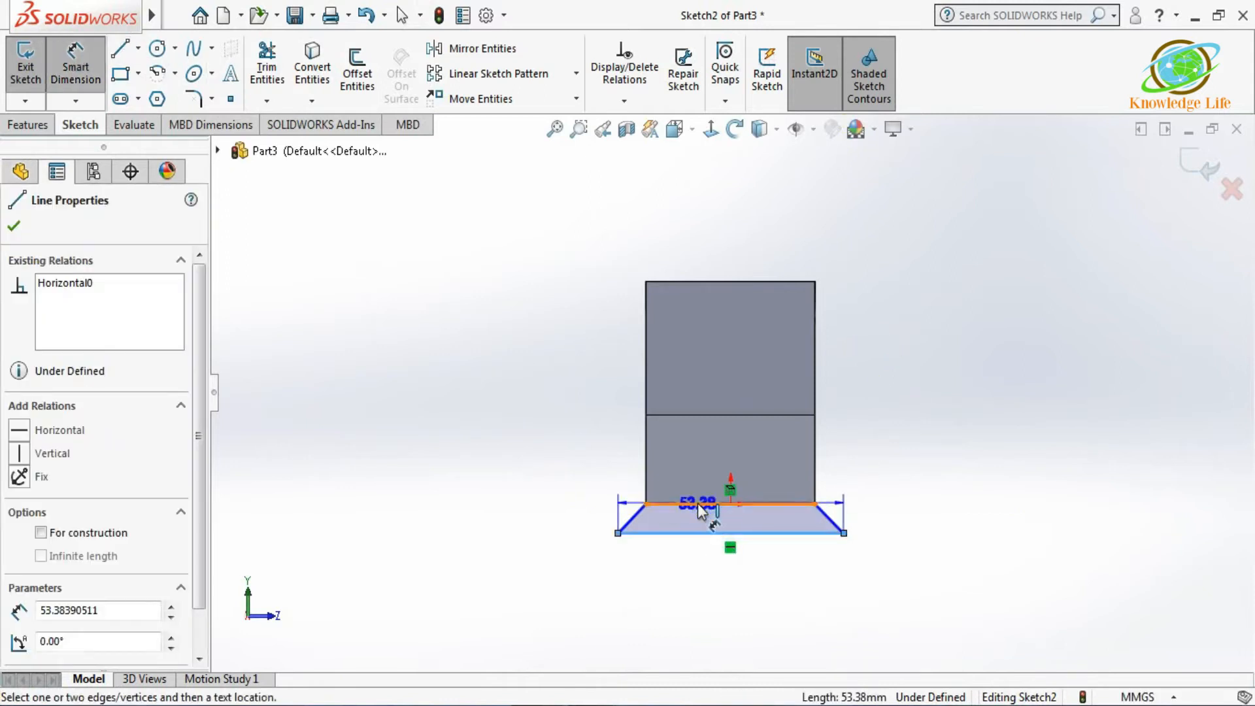
click(697, 504)
click(566, 482)
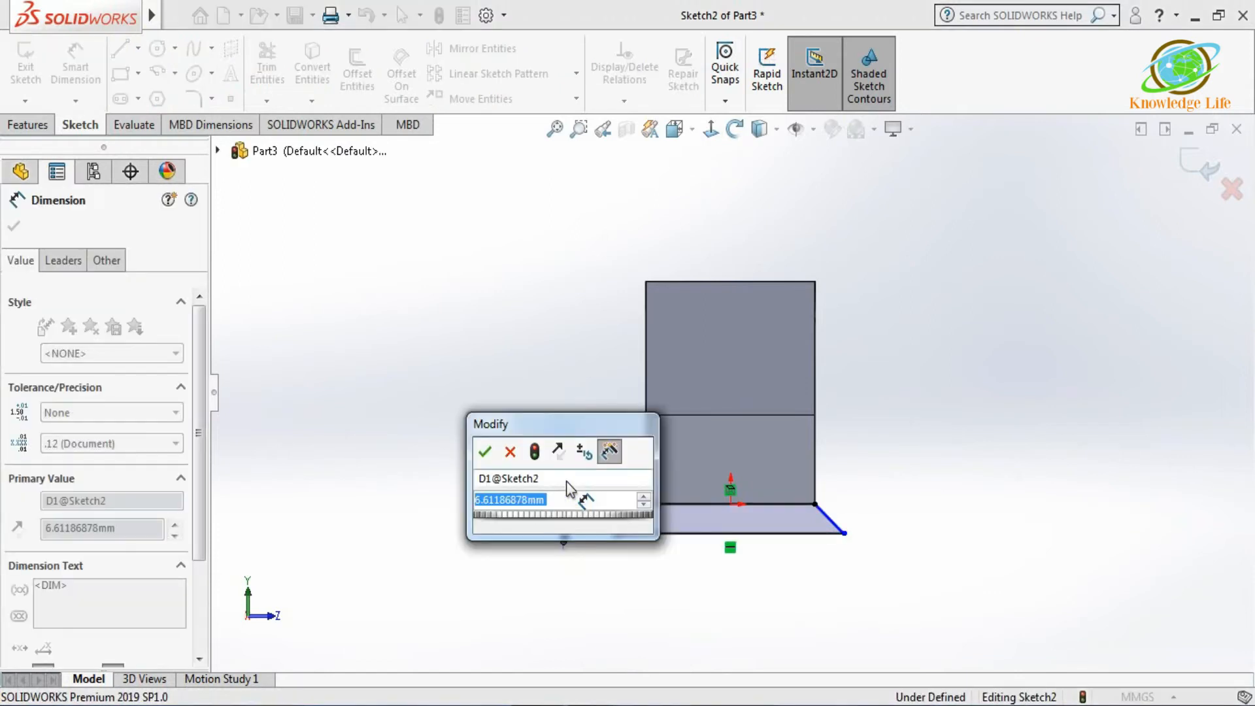
text(10)
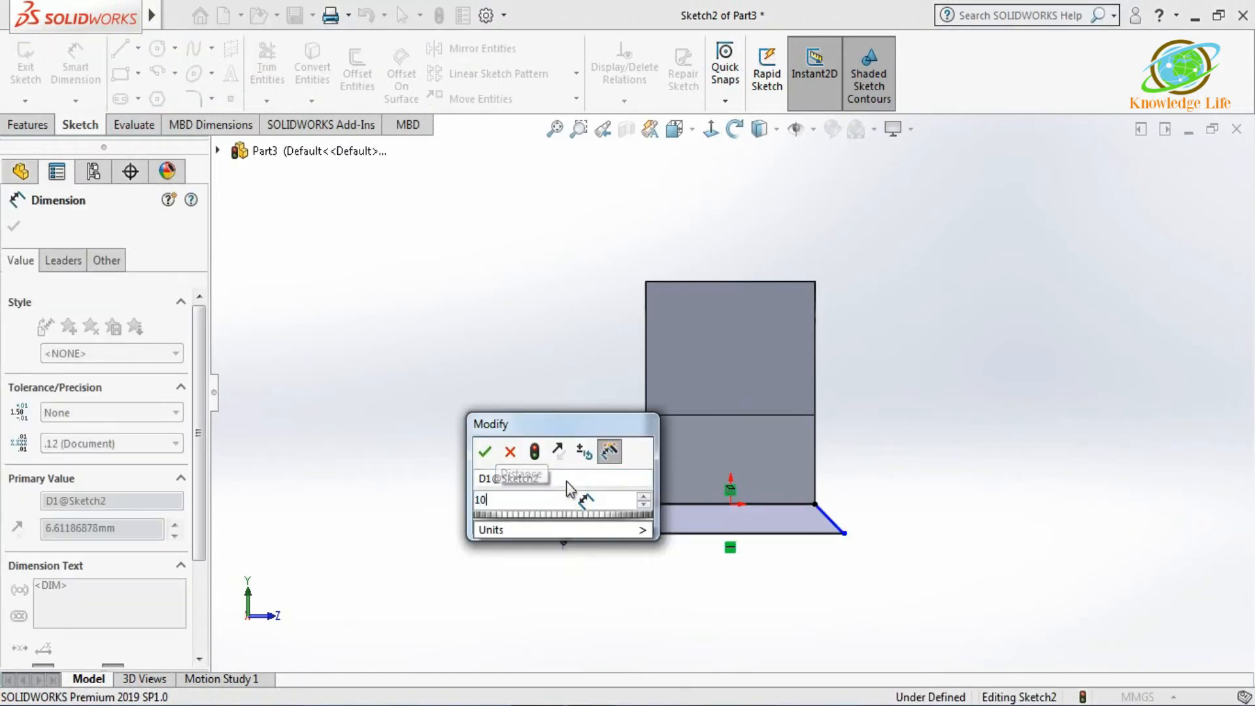
key(Return)
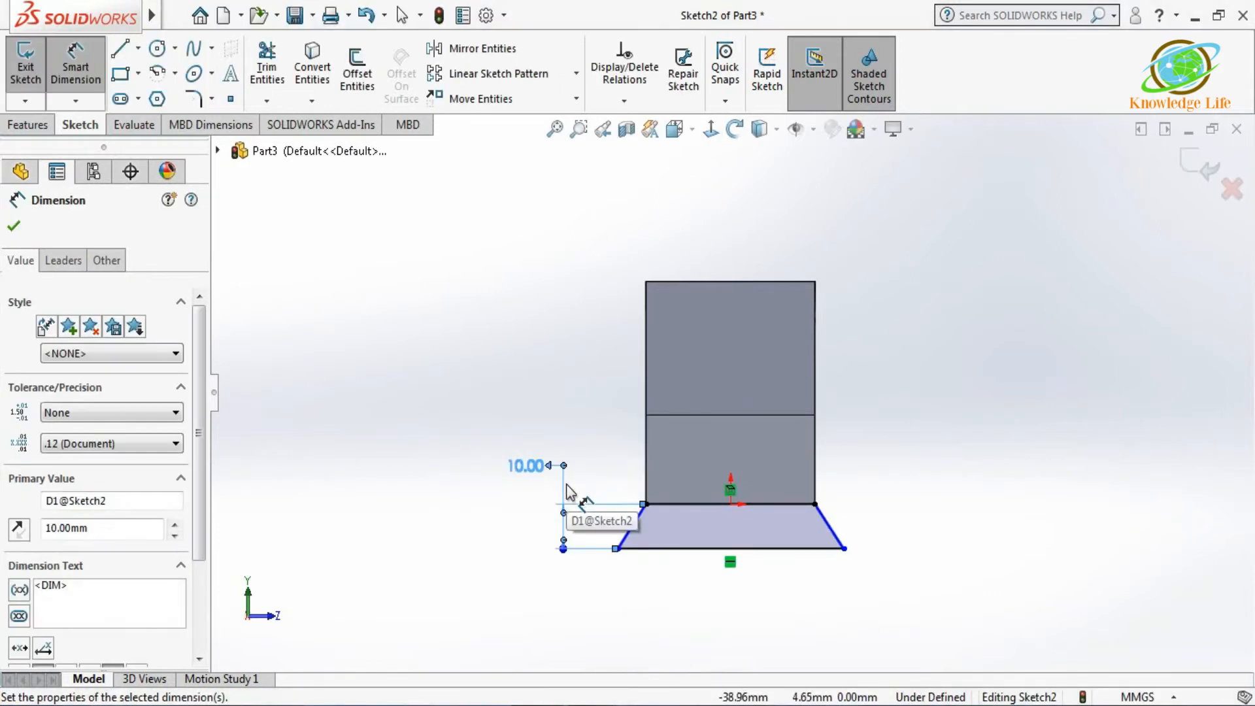
Step: Dimension the angle between the trapezoid's left slanted side and its base at 45°
click(635, 523)
click(648, 546)
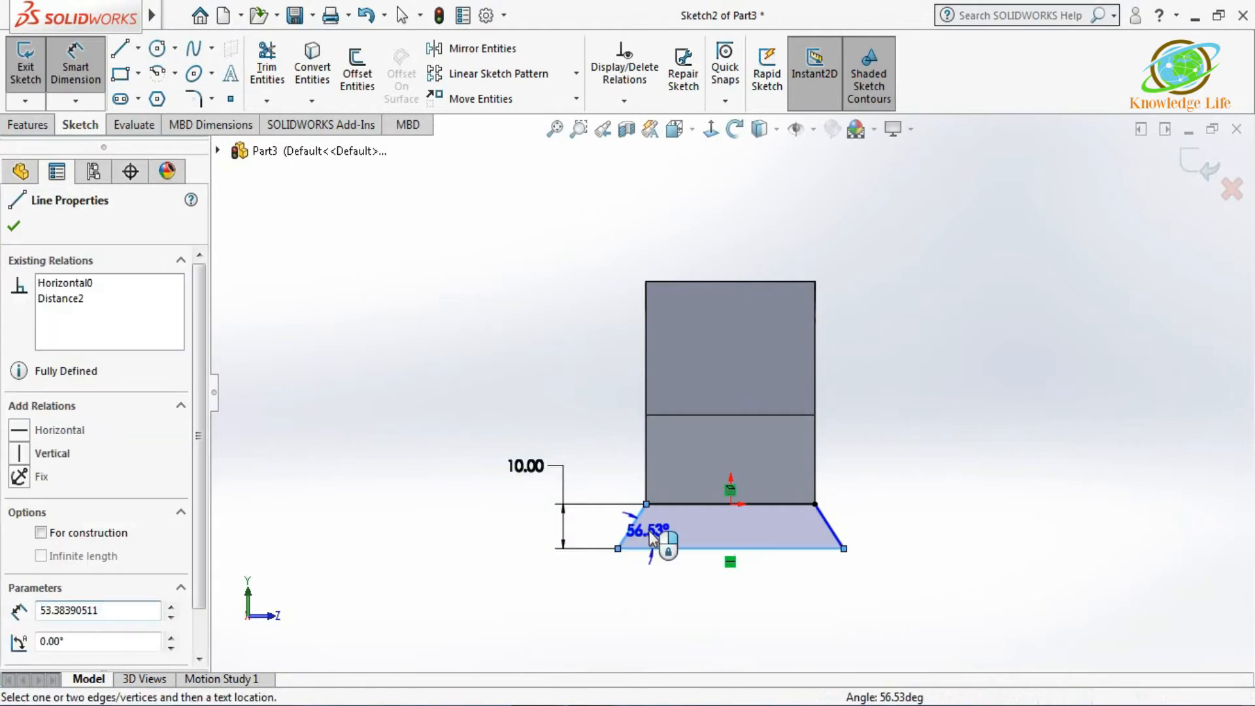
click(651, 537)
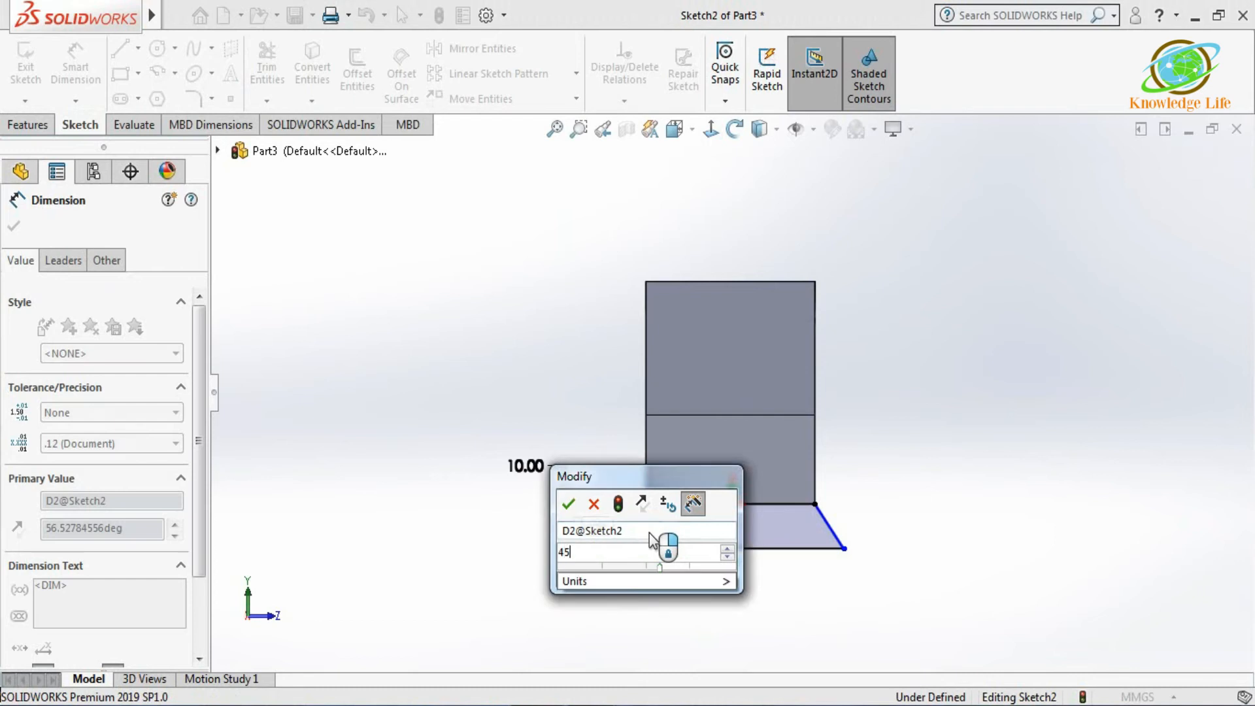
key(Return)
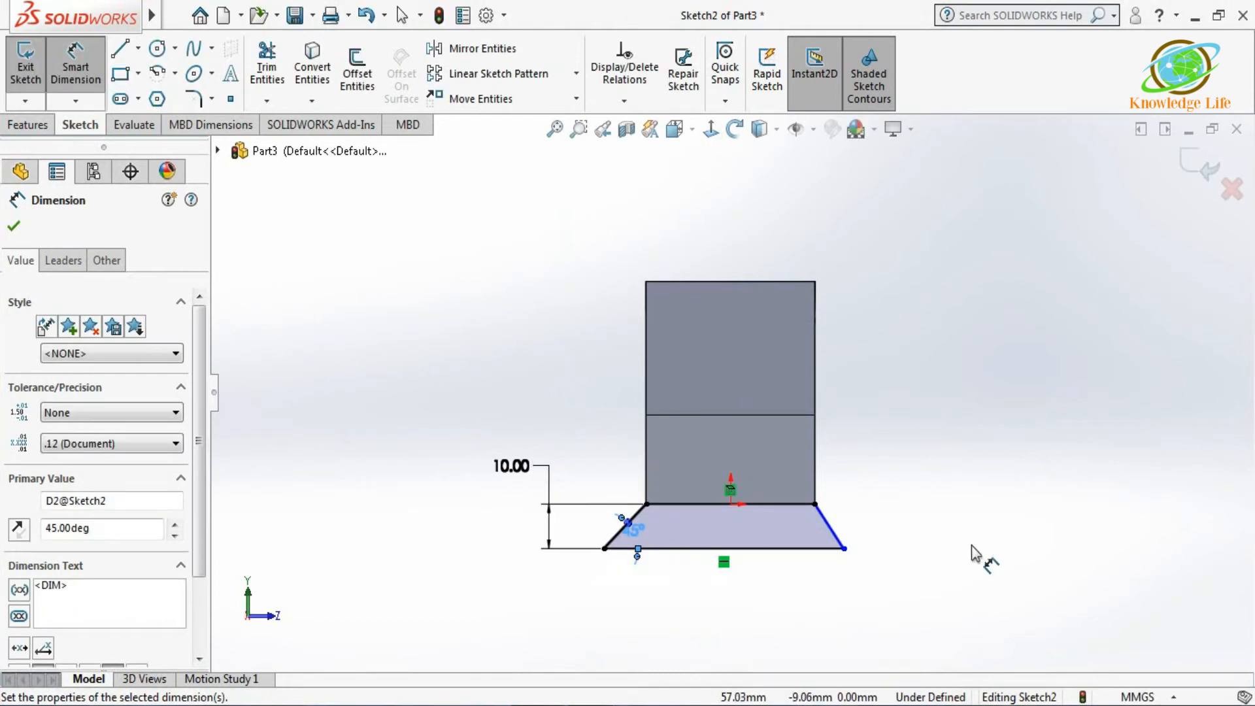
Step: Dimension the trapezoid's base length at 60 mm and exit the sketch
click(818, 552)
click(766, 602)
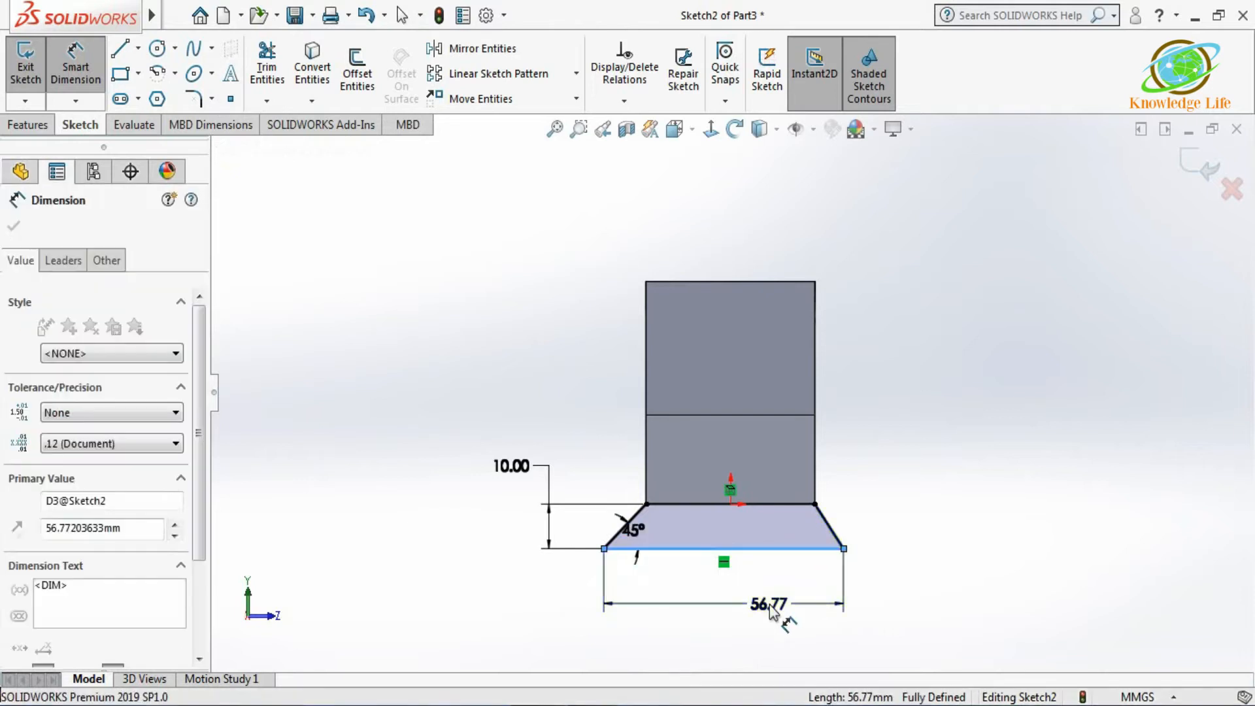
text(60)
key(Return)
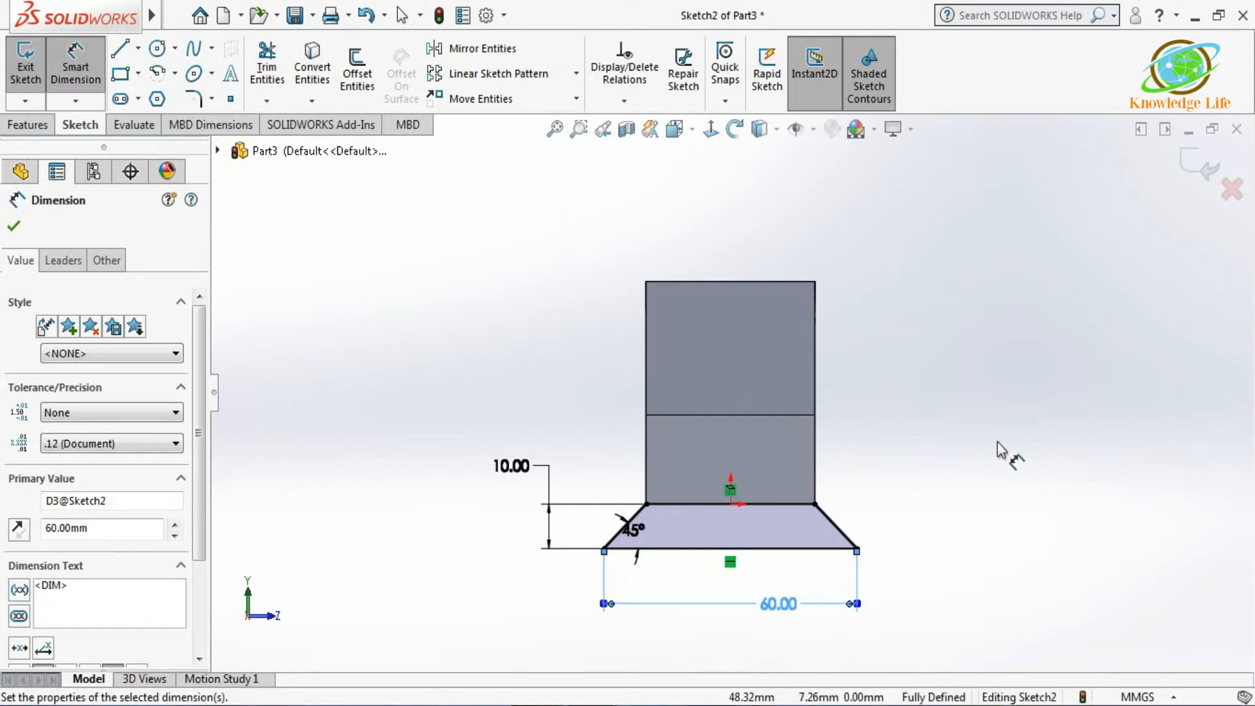
click(1208, 169)
Step: Start a boss extrusion of the trapezoid sketch and reverse its direction so it runs beneath the block
scroll(1147, 202, down, 2)
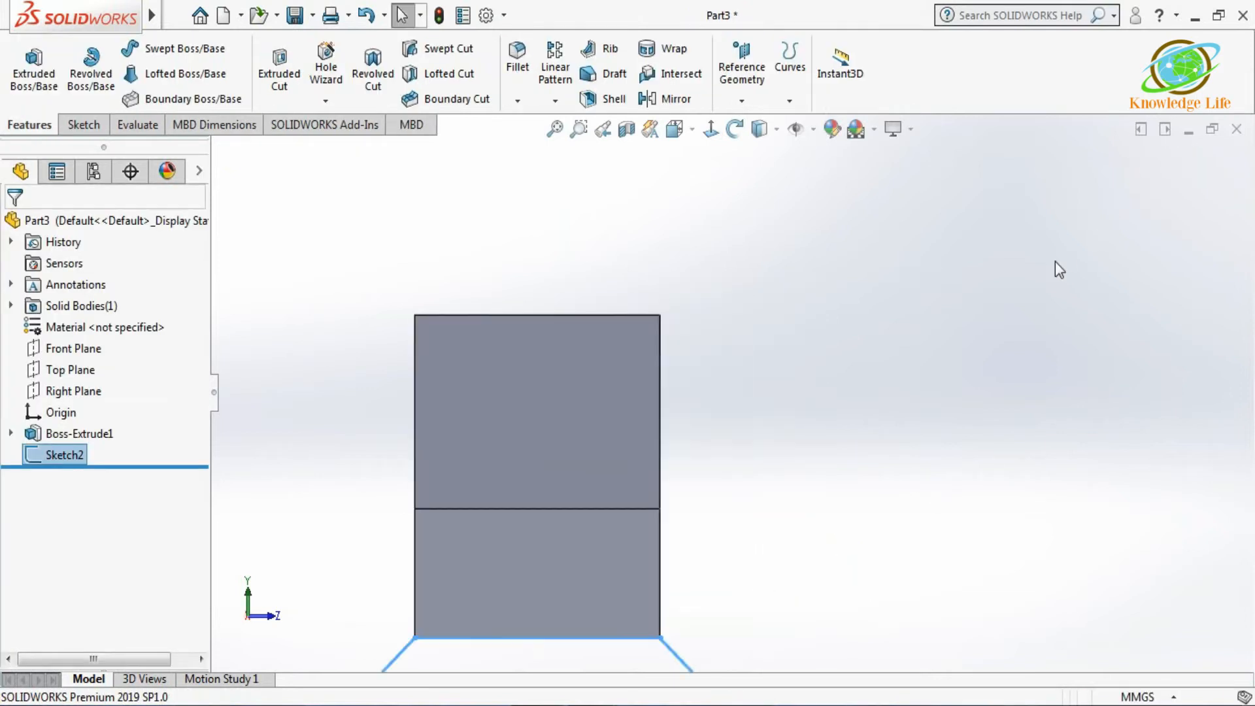
click(24, 87)
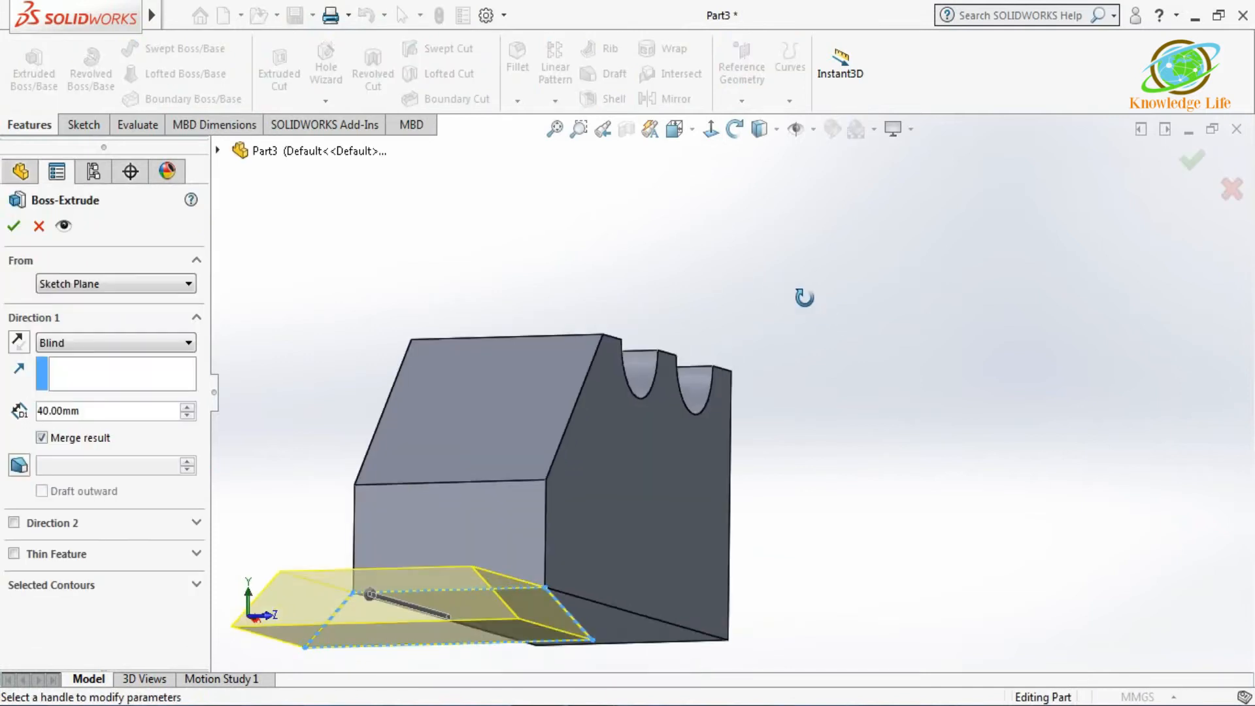
click(18, 341)
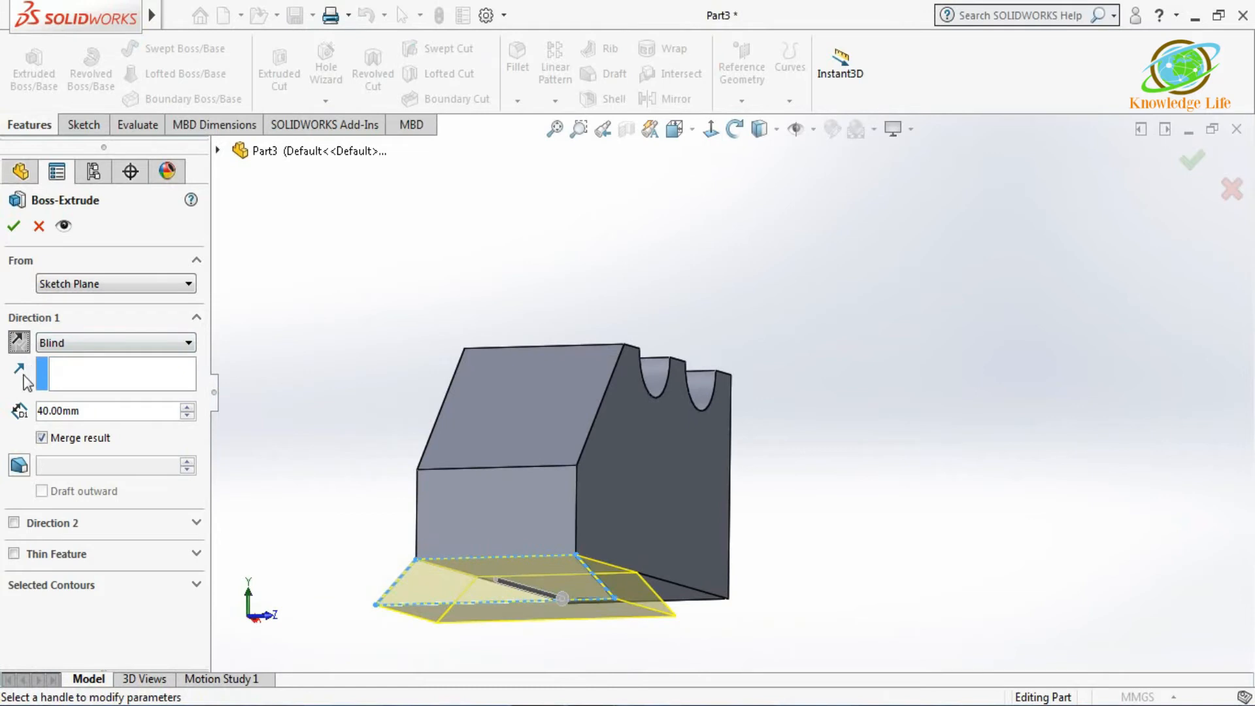
Step: Set the extrusion's end condition to Up To Surface, using the block's tall vertical end face, and finish the extrusion
click(93, 341)
click(97, 387)
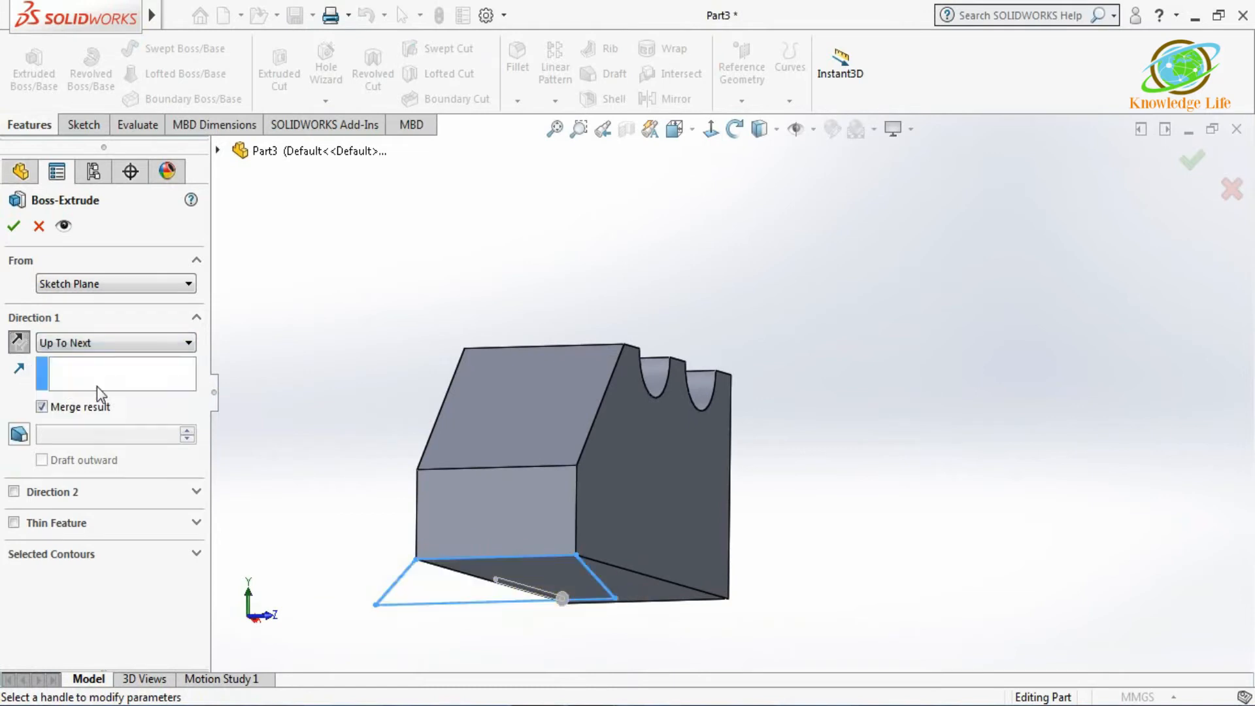
scroll(739, 398, up, 2)
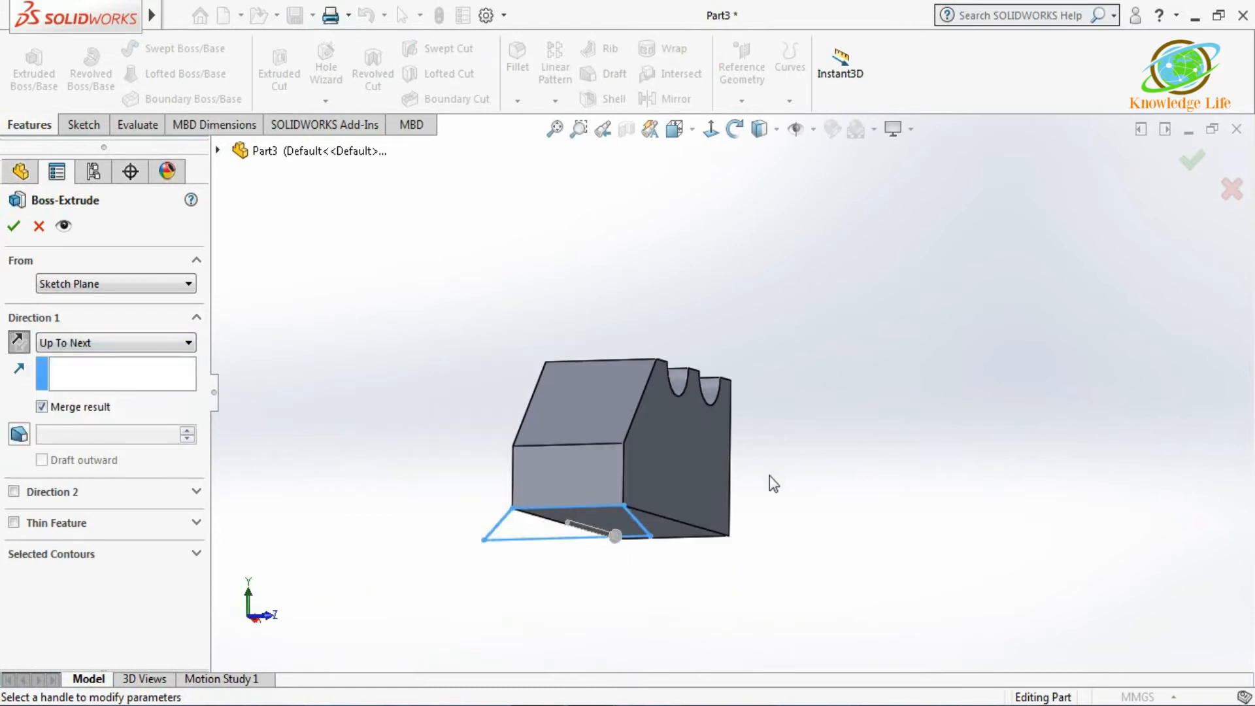
scroll(767, 478, down, 1)
middle_drag(452, 409, 929, 463)
scroll(846, 451, up, 3)
middle_drag(846, 451, 770, 454)
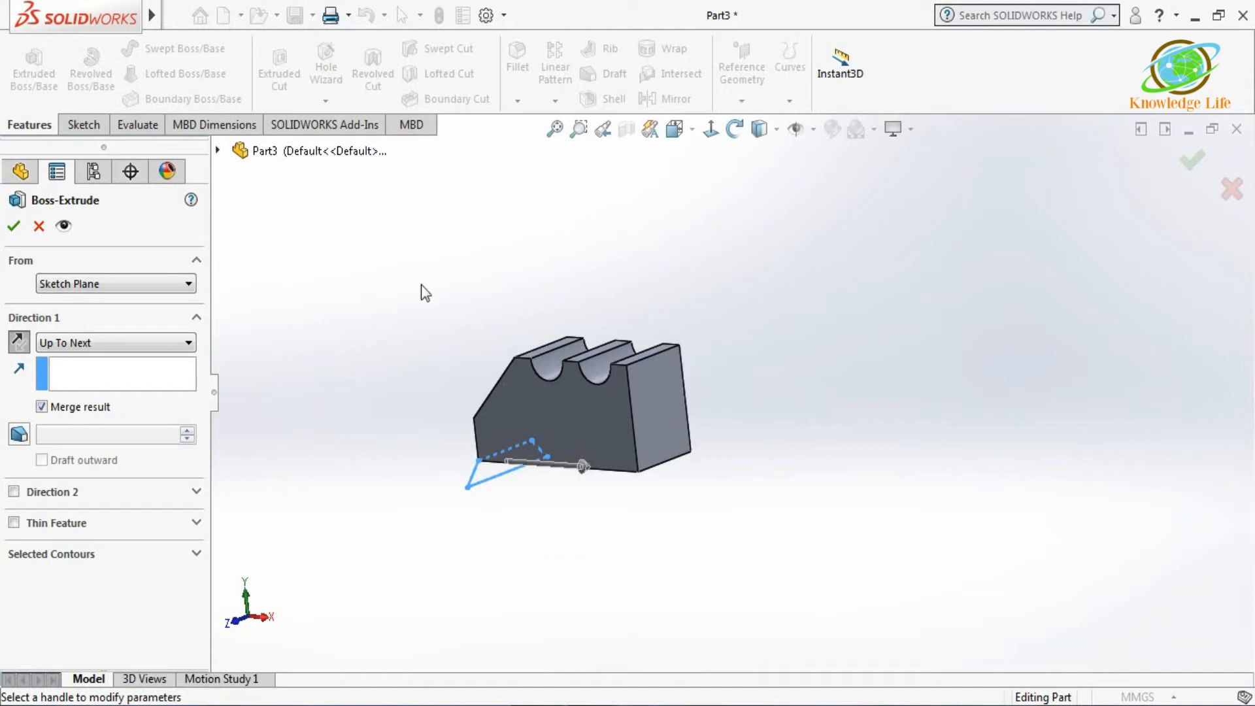
click(116, 344)
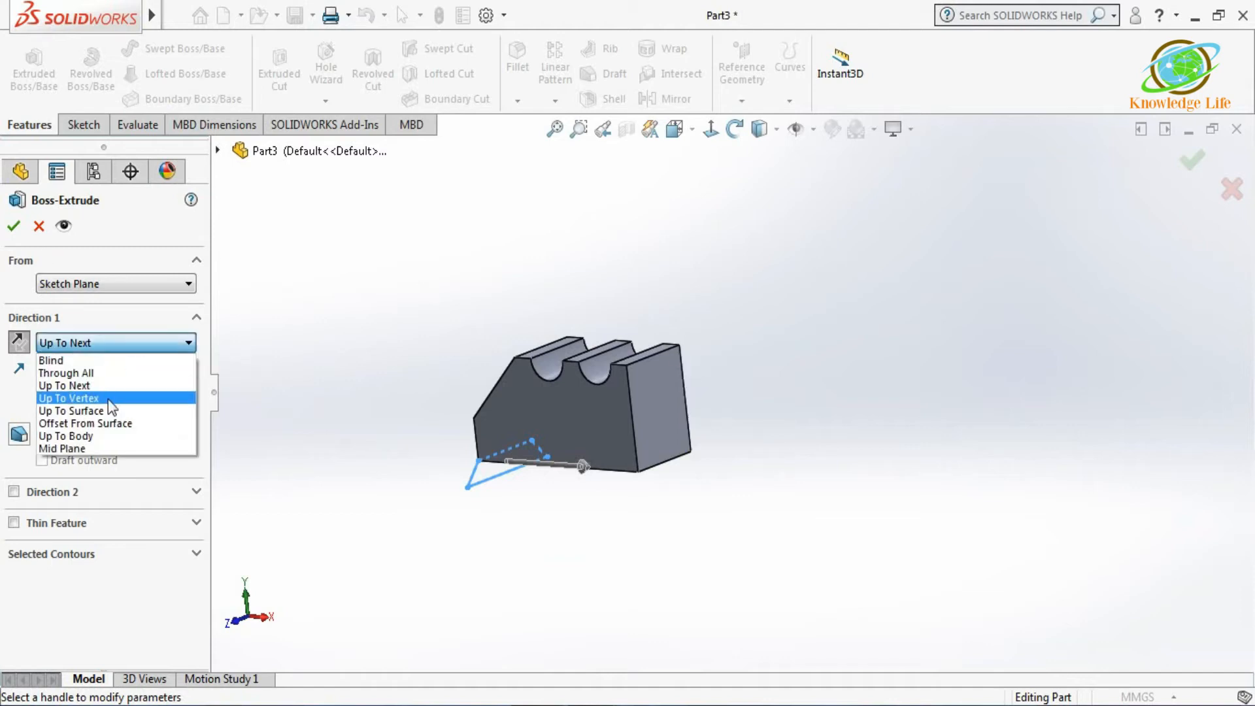
click(108, 405)
click(668, 438)
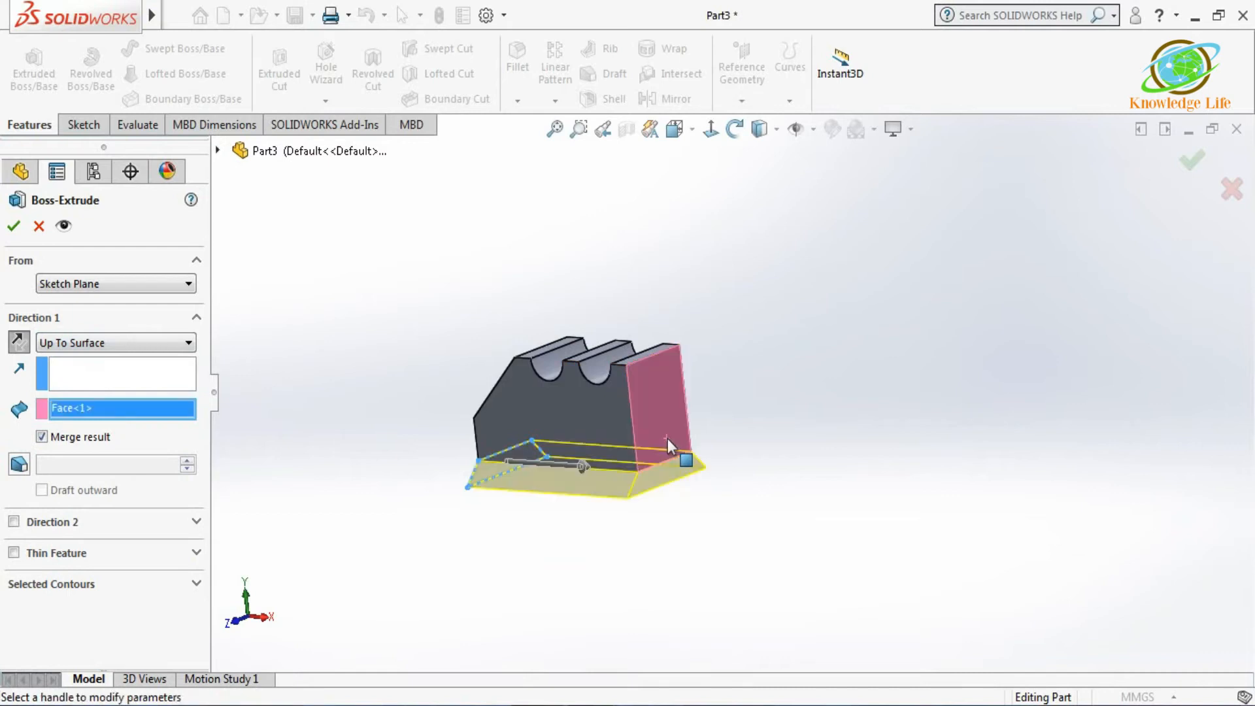
click(18, 229)
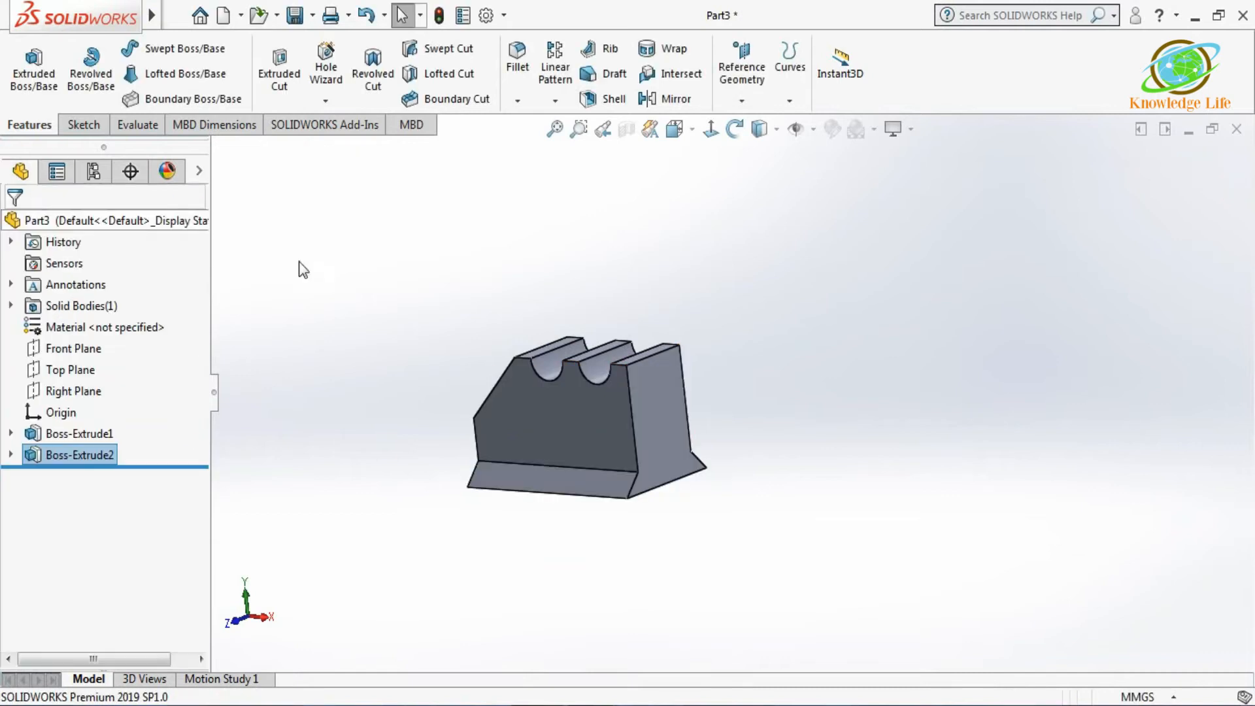
Step: Start a sketch on the Front Plane and view it straight on
middle_drag(390, 306, 496, 362)
scroll(676, 430, down, 2)
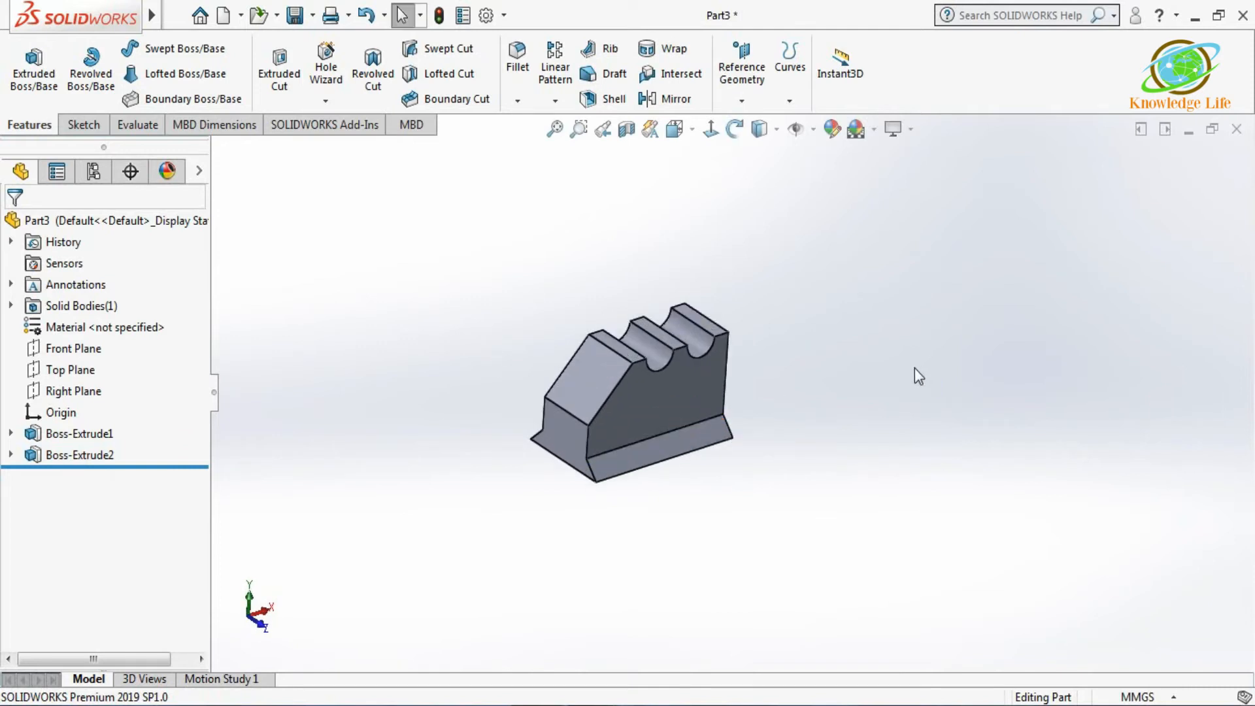
scroll(582, 411, down, 3)
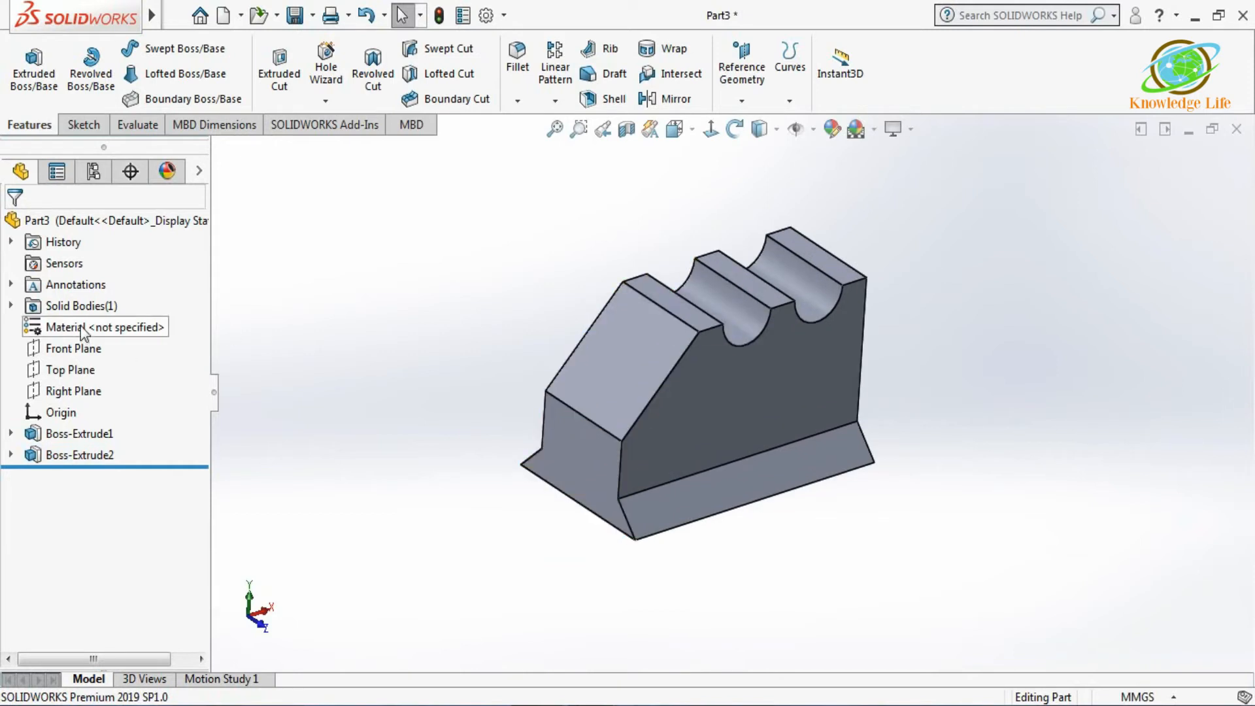
click(69, 348)
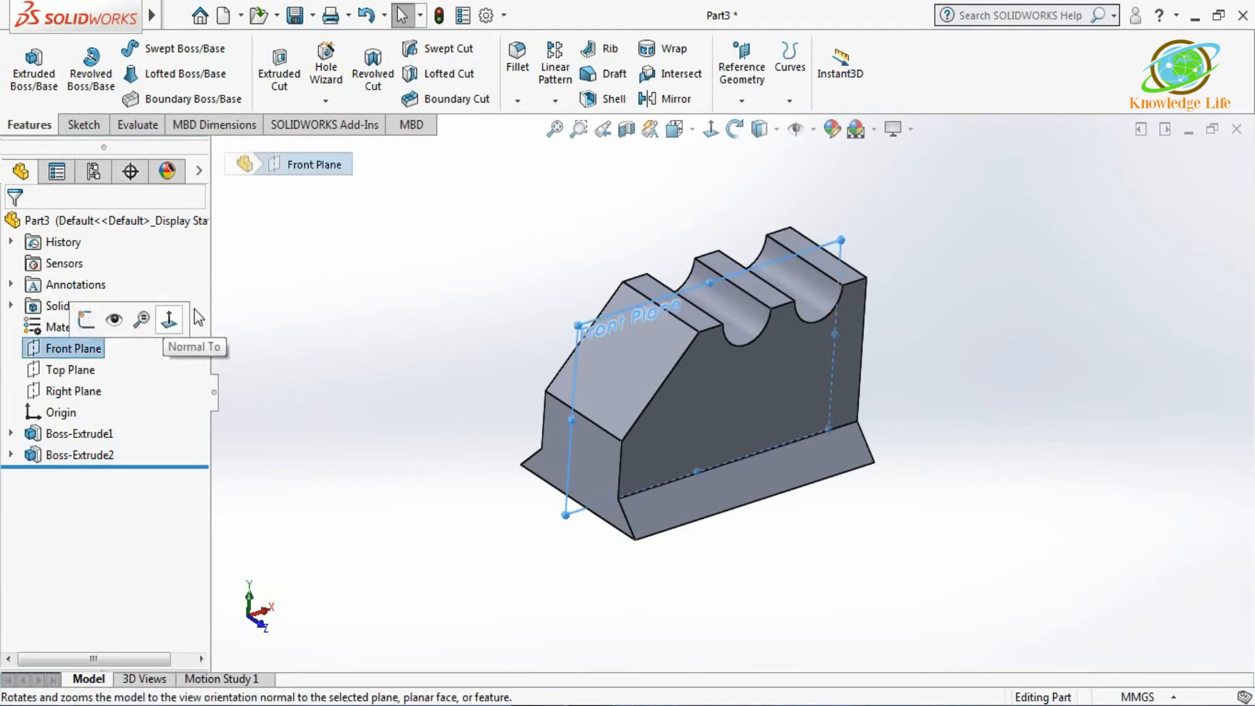
click(83, 125)
click(24, 66)
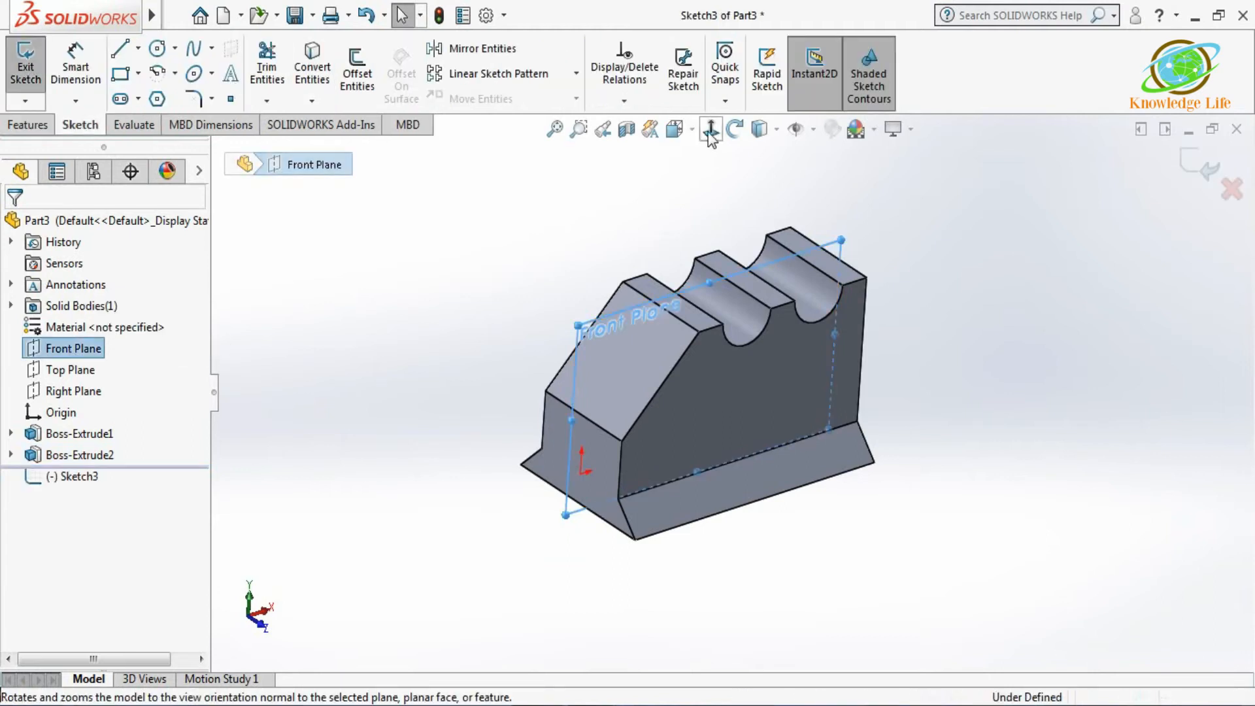
click(709, 131)
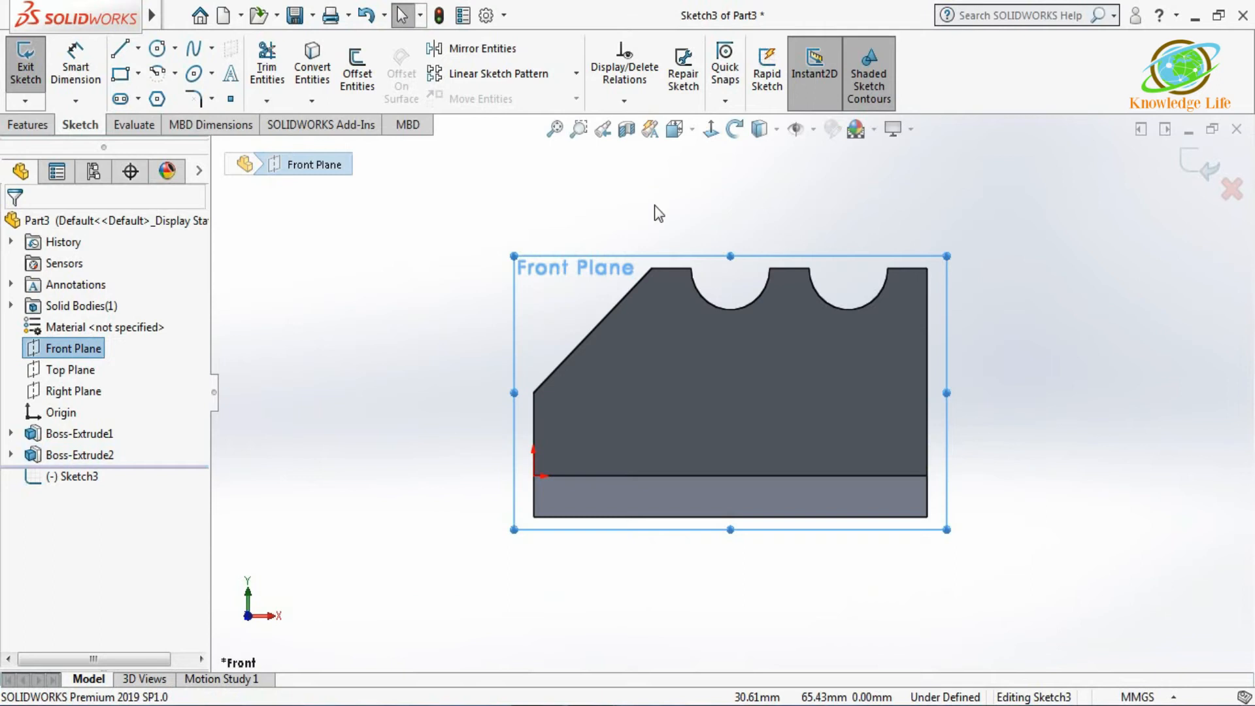
click(611, 222)
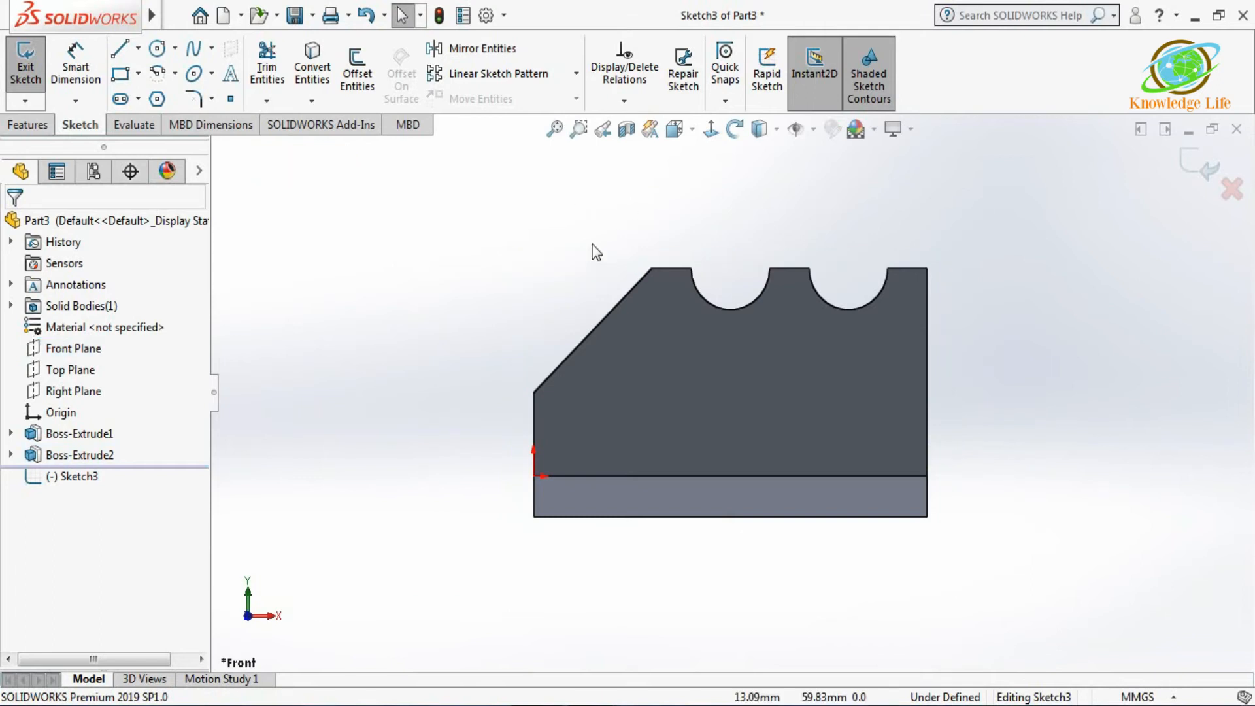
Step: Convert the block's sloped edge into the sketch and close a right triangle below it with a vertical line and a 30 mm horizontal line
click(610, 312)
click(314, 68)
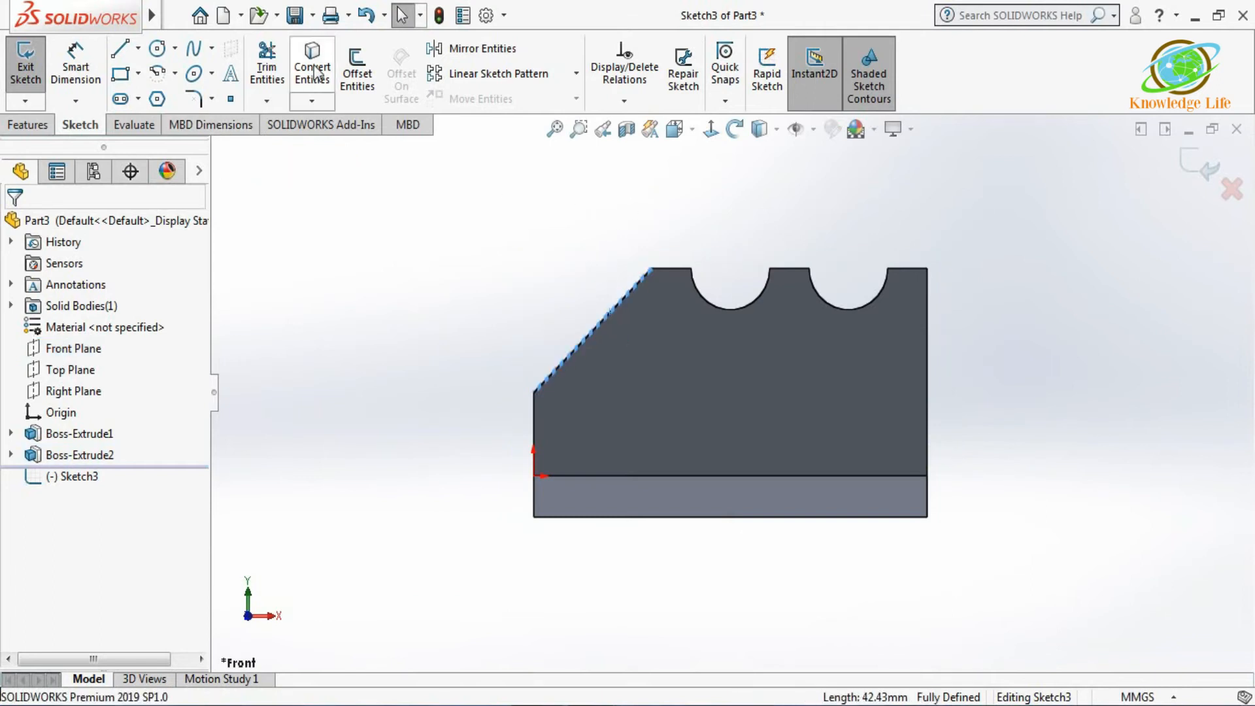
click(120, 48)
click(652, 269)
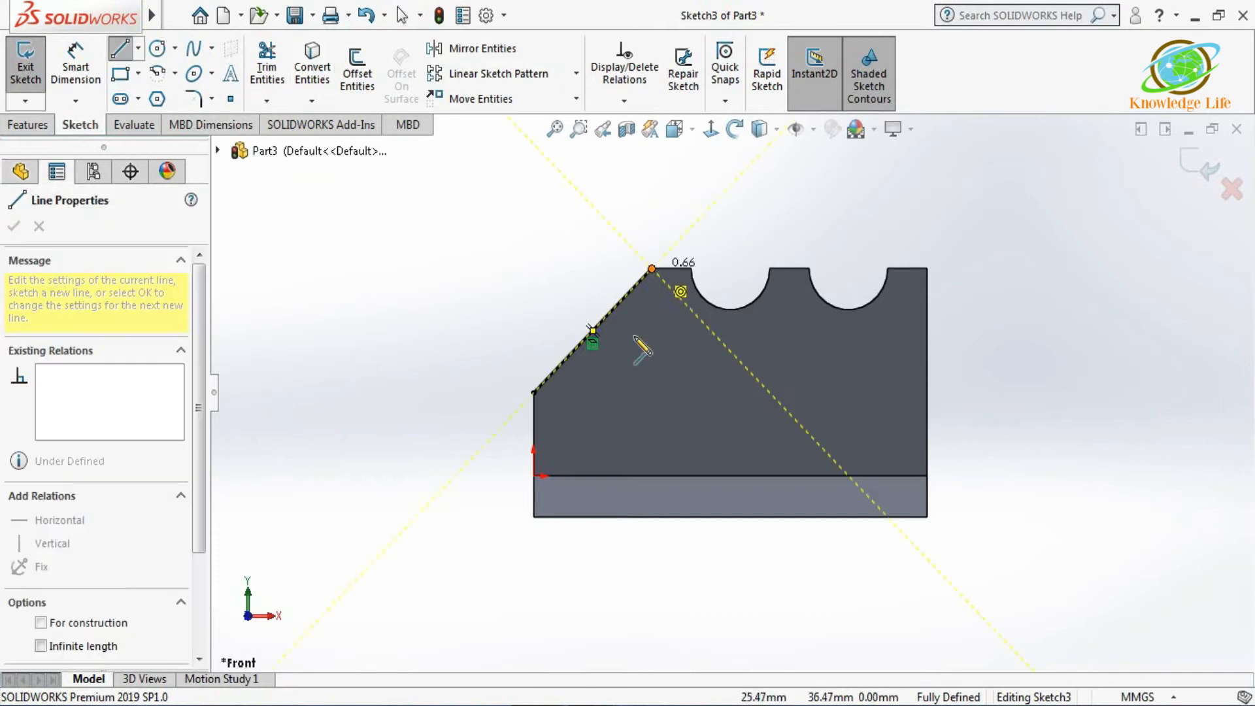
click(652, 392)
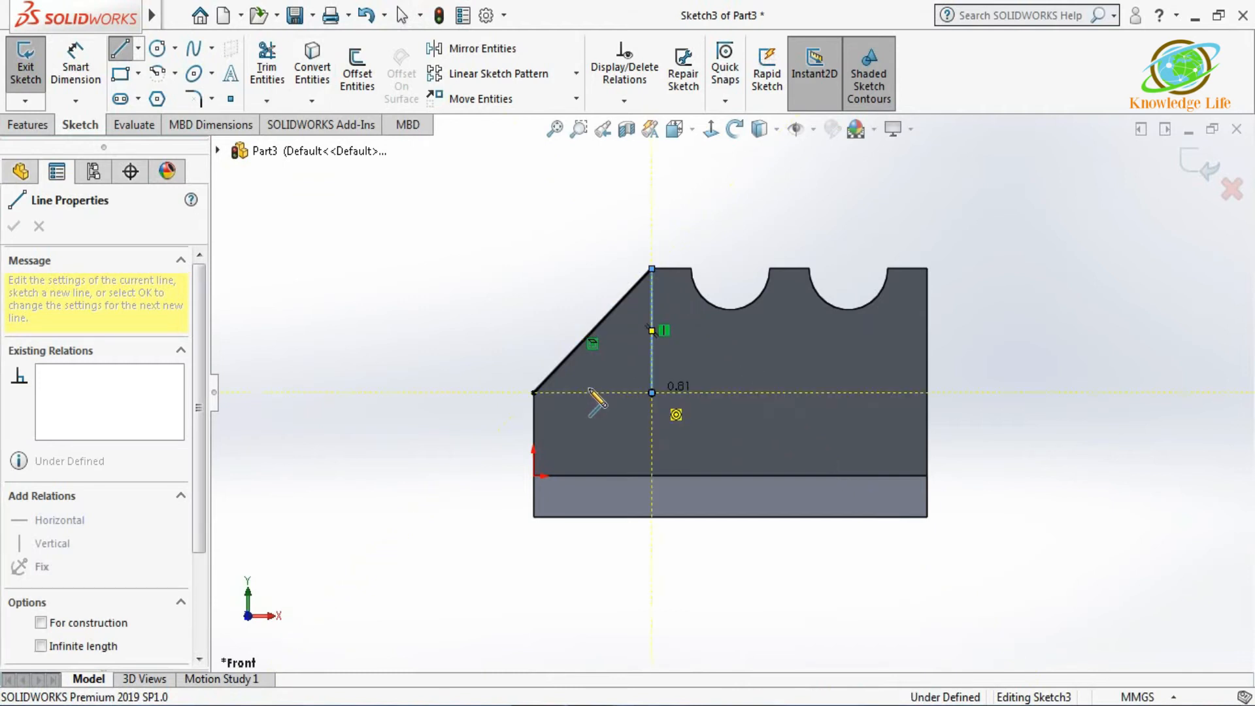
click(534, 393)
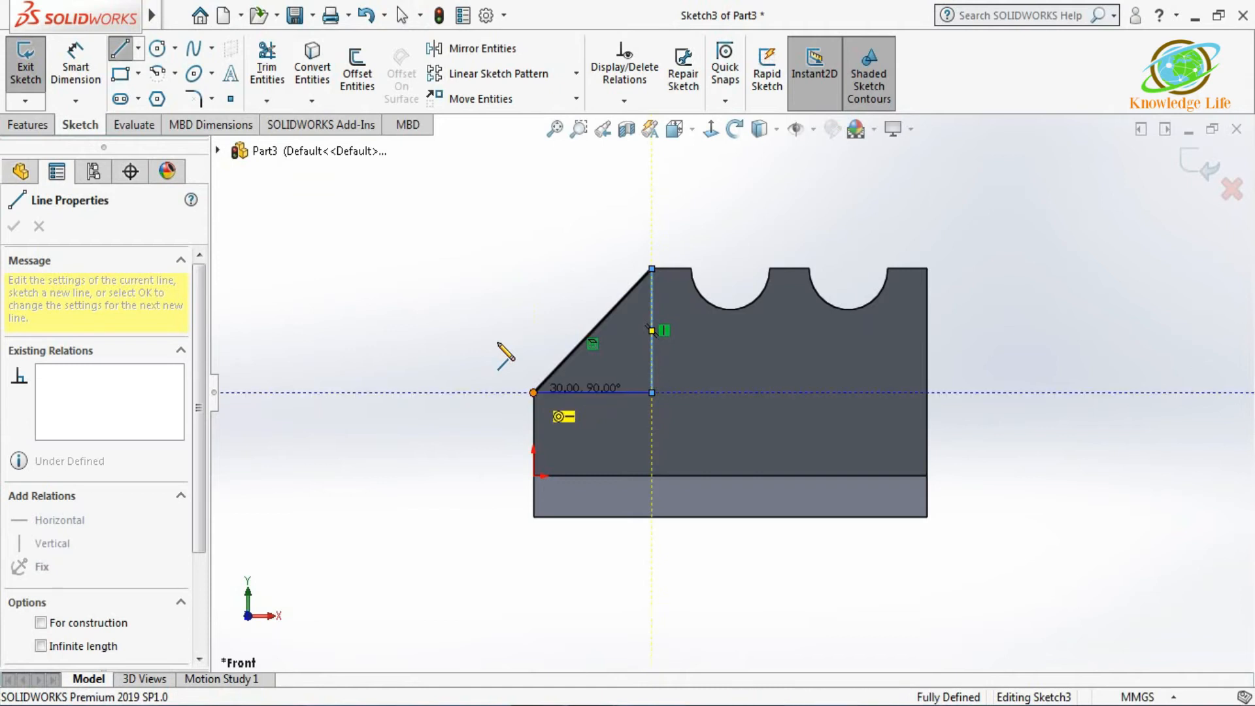
key(Escape)
Step: Delete the short stray line at the triangle's lower slope corner and exit the sketch
middle_drag(518, 348, 604, 401)
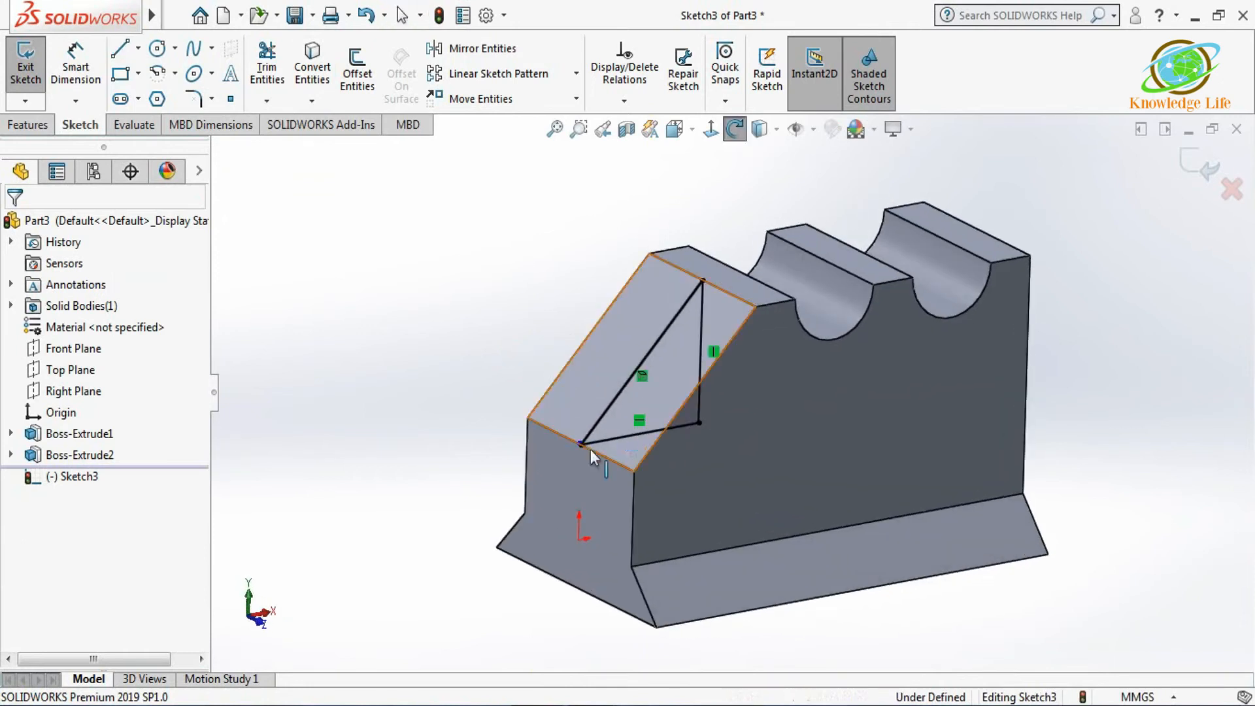
scroll(590, 449, down, 5)
scroll(620, 427, down, 4)
scroll(620, 425, down, 5)
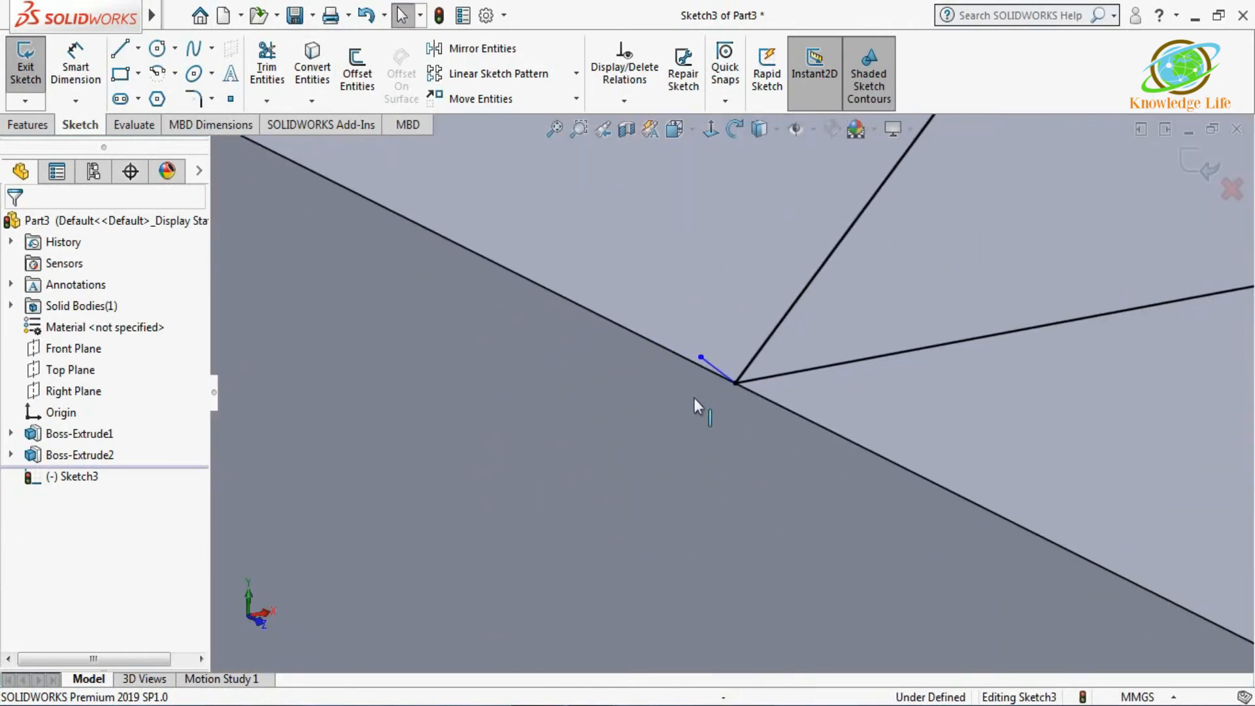
click(706, 363)
key(Delete)
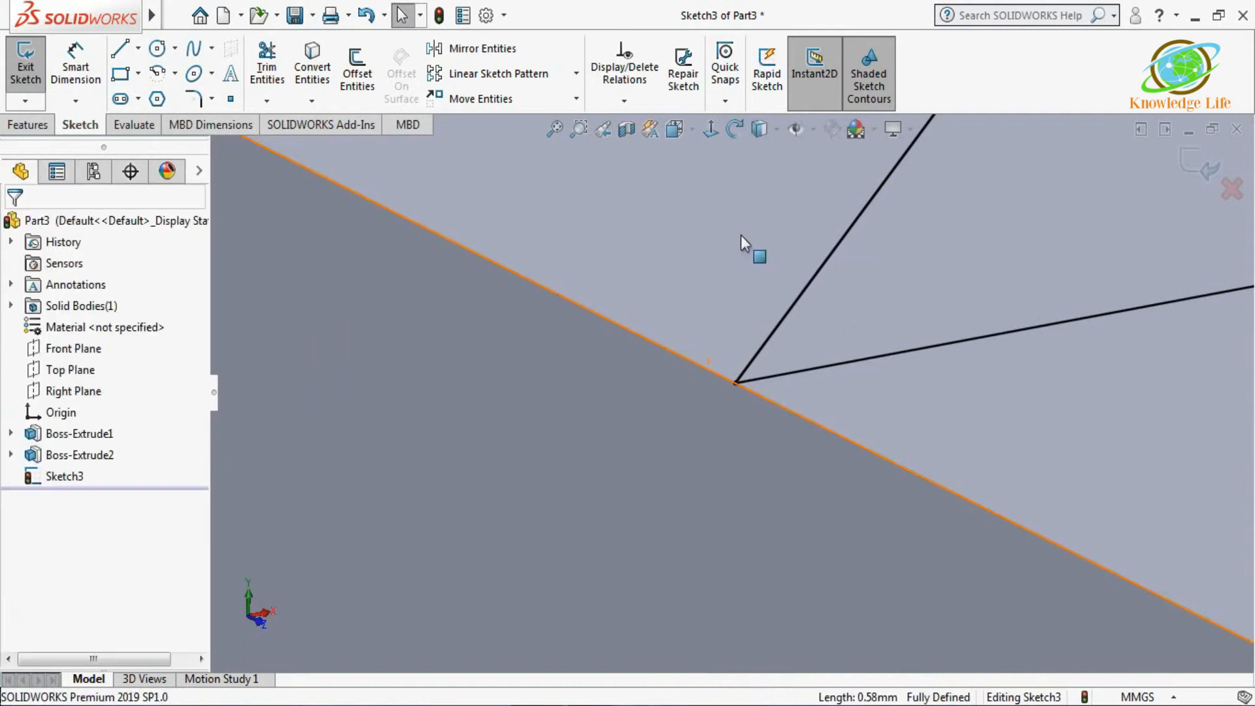
click(557, 129)
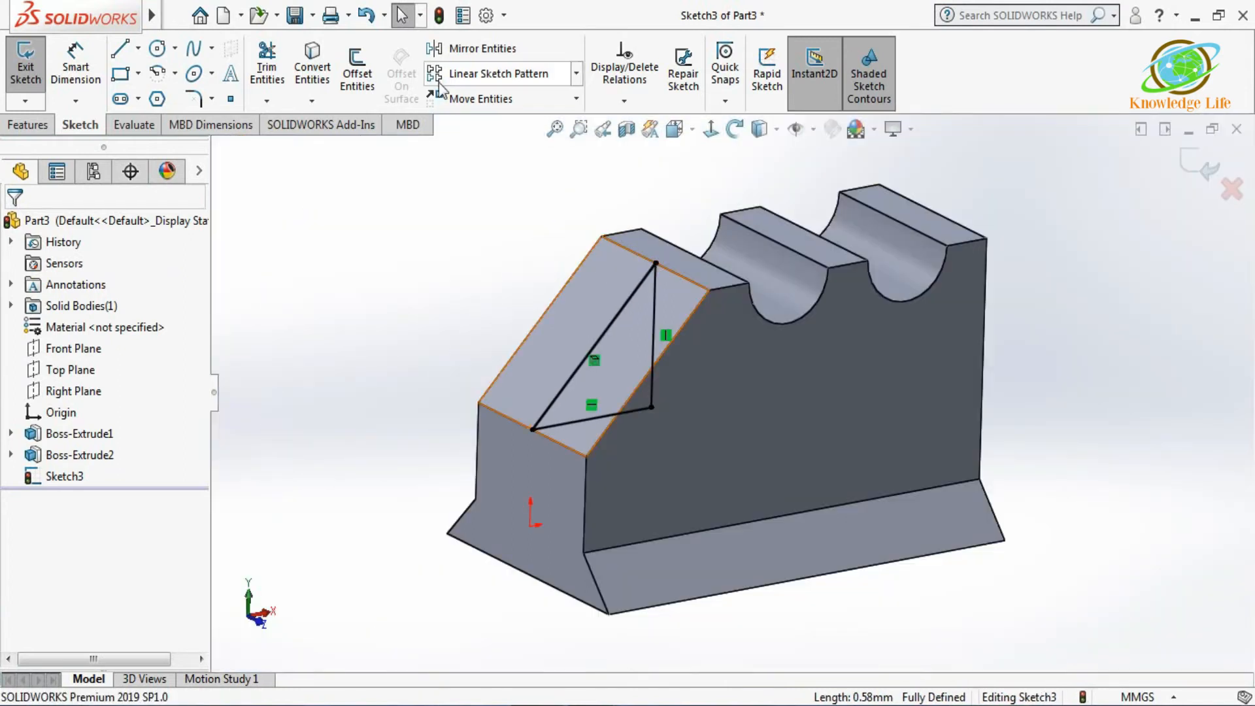
click(1210, 171)
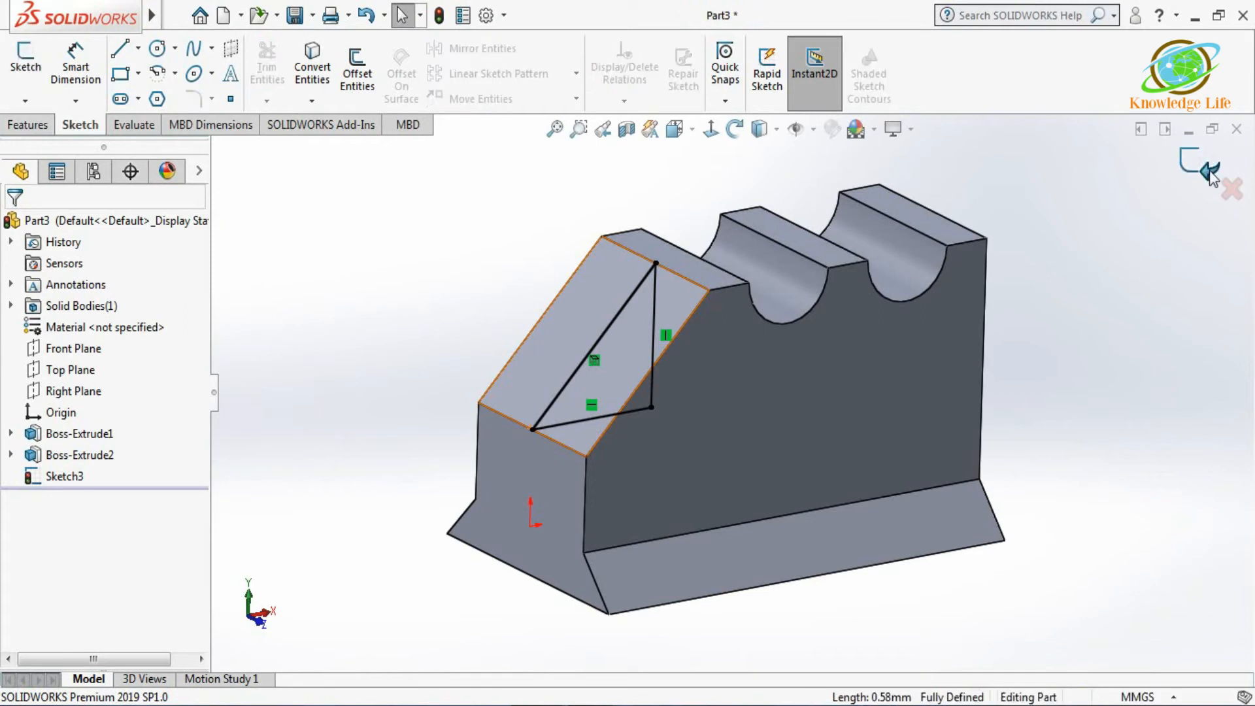
click(28, 128)
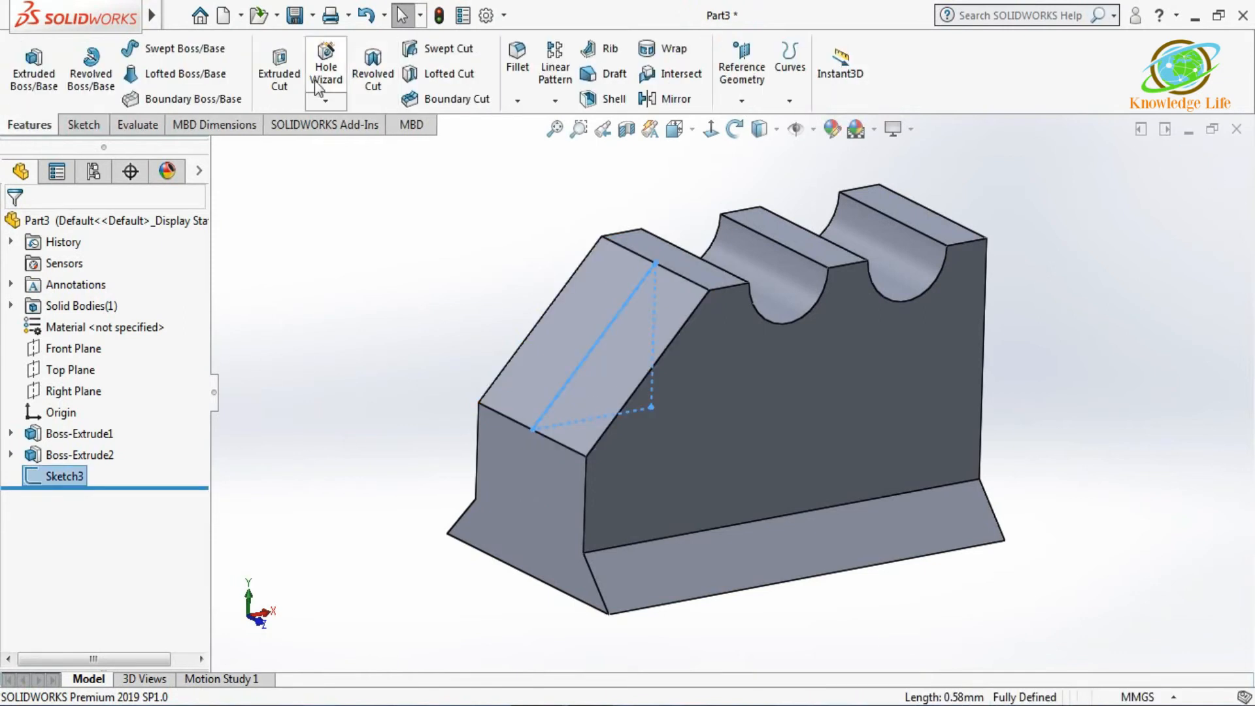
Step: Extrude-cut the triangular sketch through the sloped face with a Mid Plane end condition and a 20 mm depth
click(279, 77)
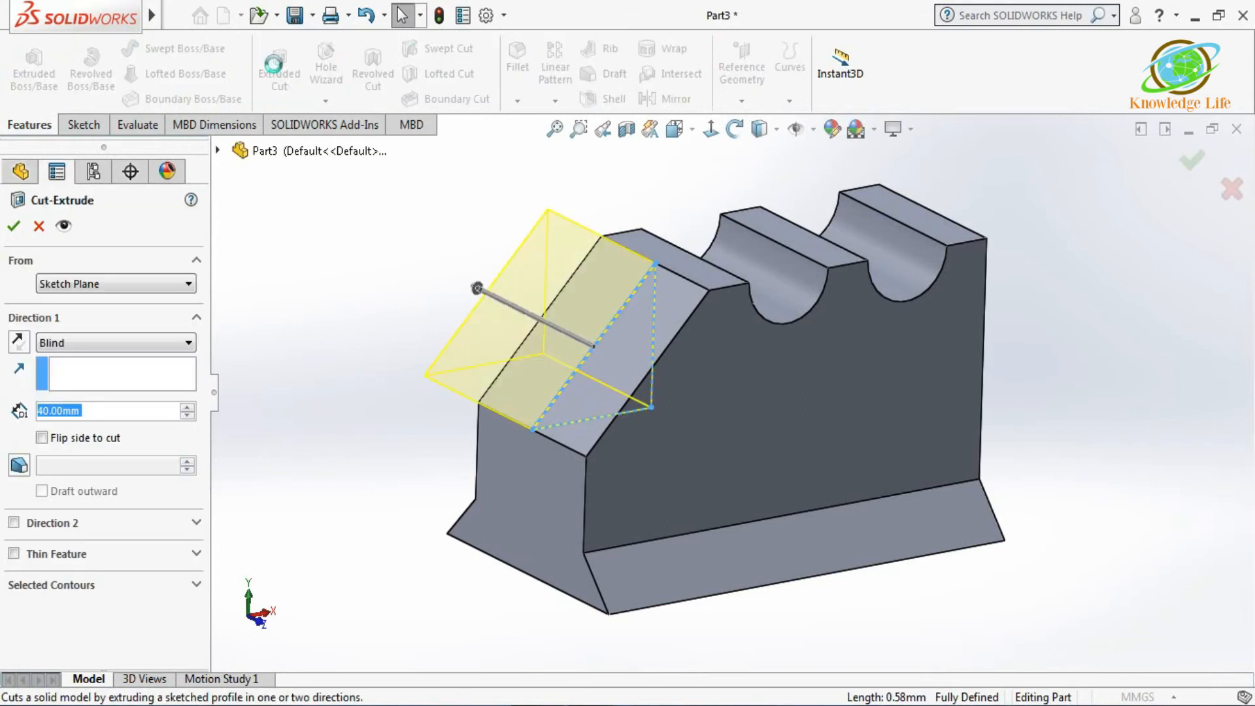
click(147, 340)
click(92, 457)
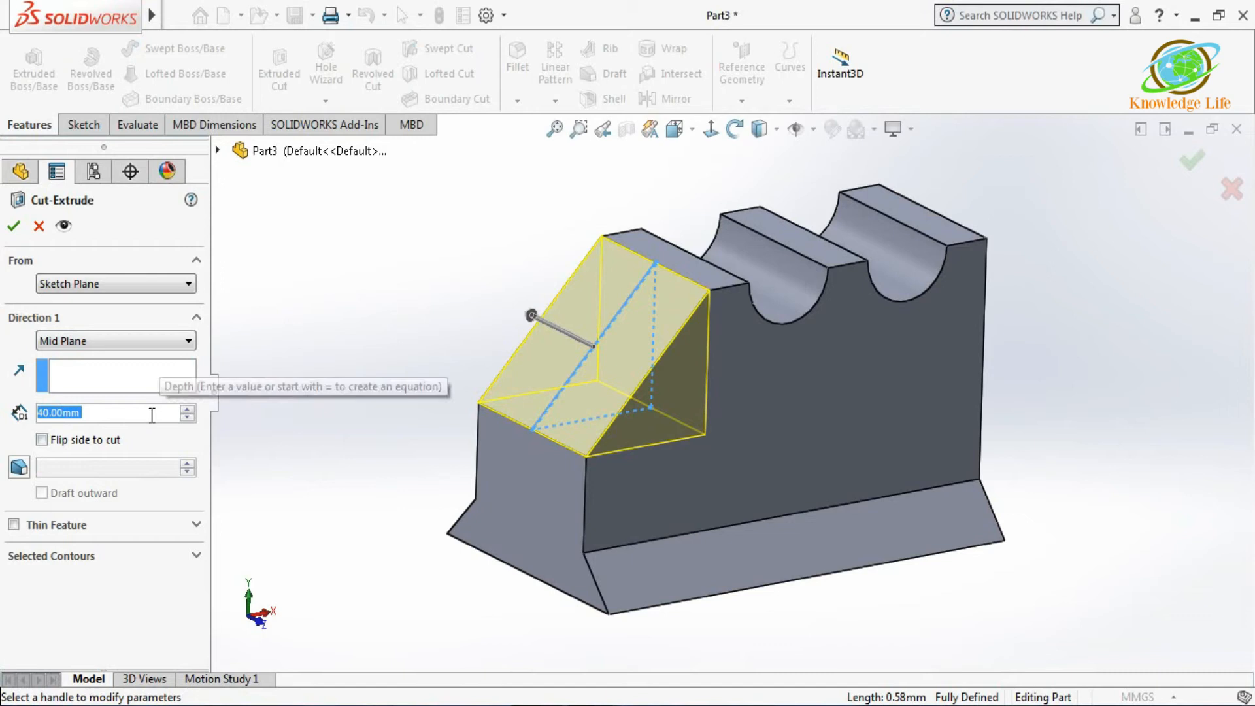
drag(128, 413, 11, 391)
text(1)
key(BackSpace)
text(20)
key(Return)
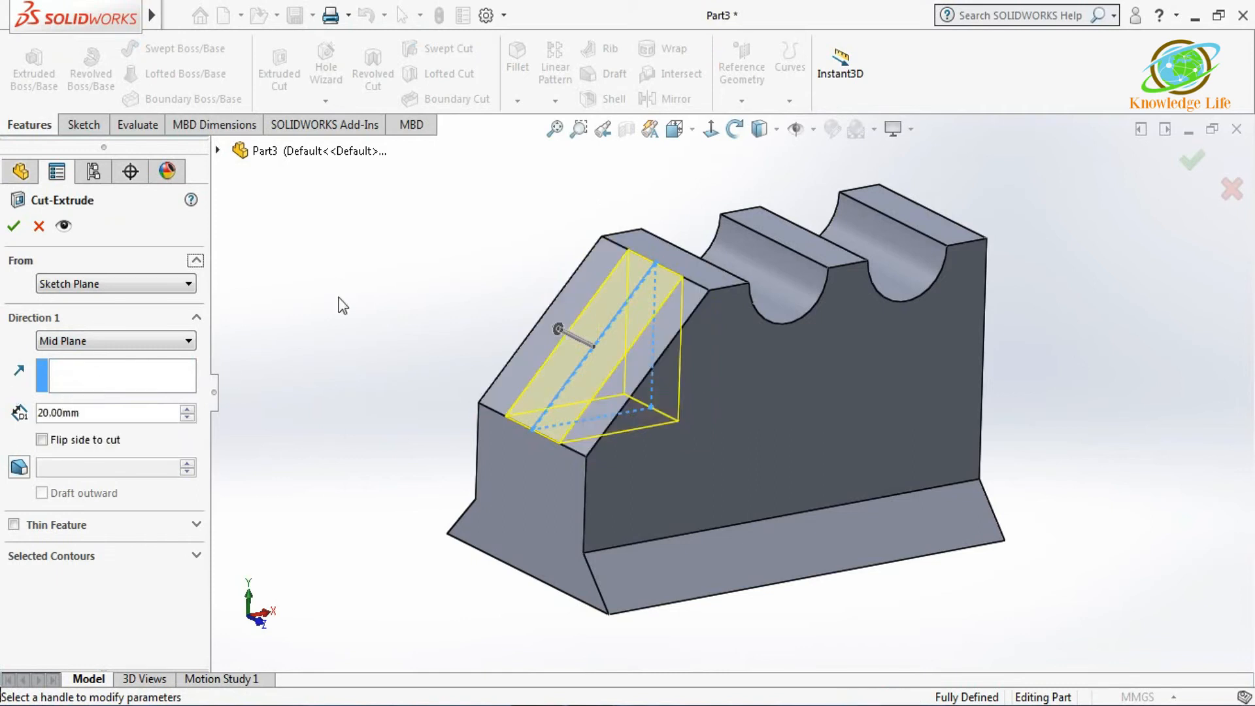
click(13, 225)
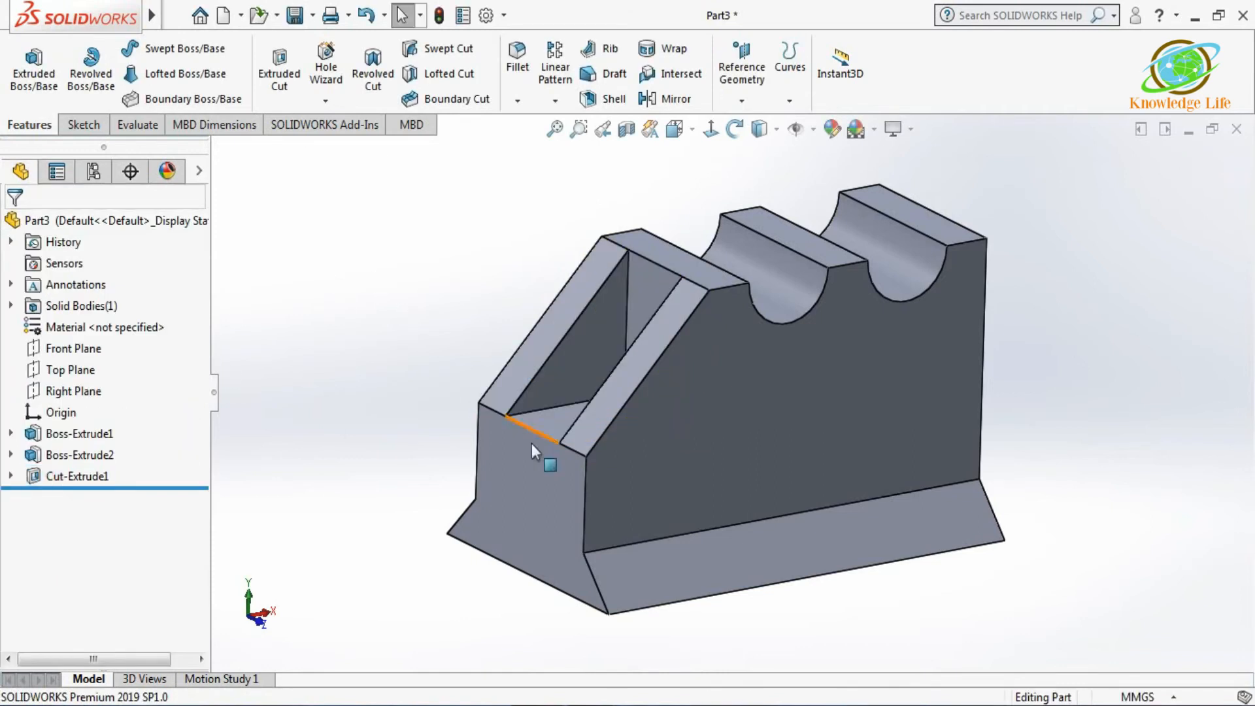
Step: On the end face below the slope, sketch a circle centred on the slot edge's midpoint and reaching the slot's corner
click(540, 465)
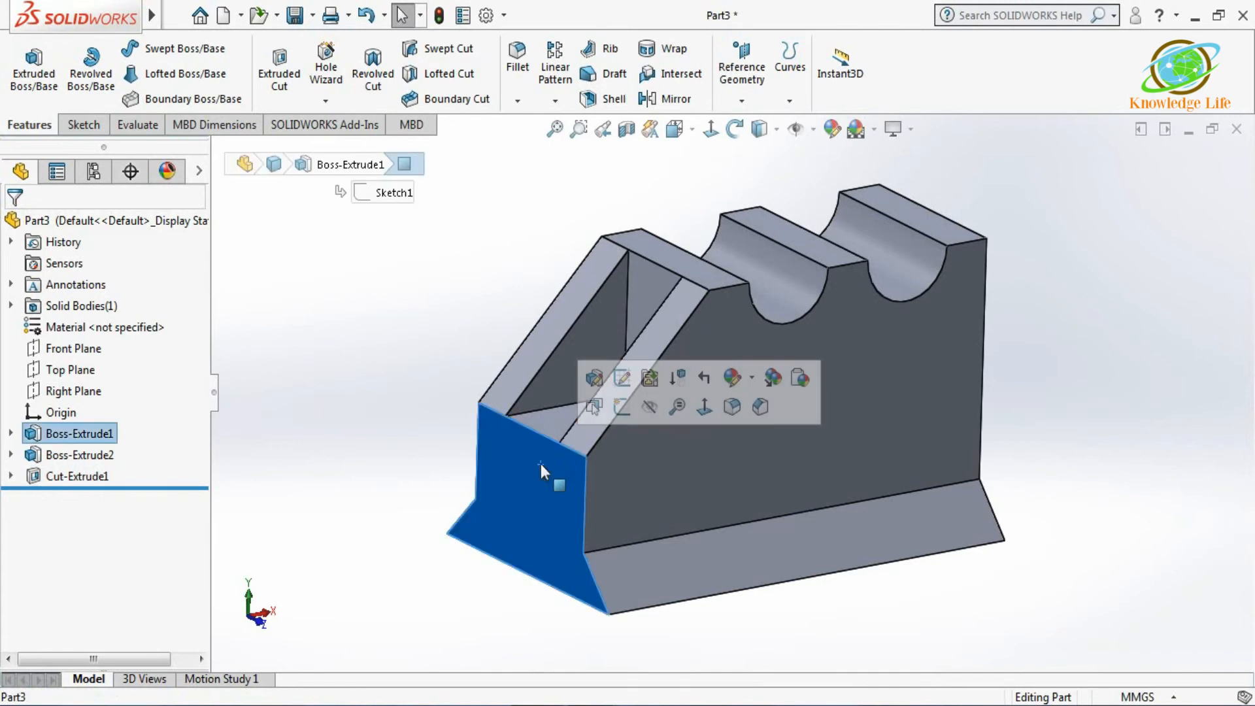
click(622, 410)
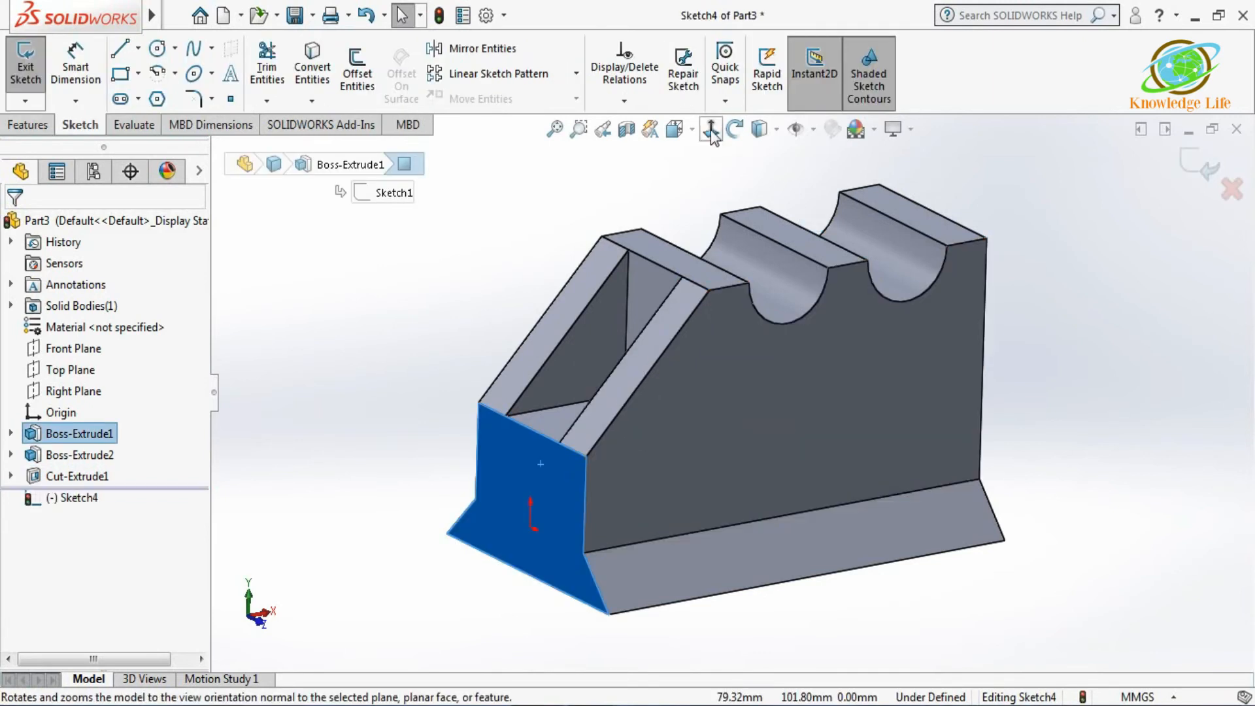
click(710, 128)
click(964, 334)
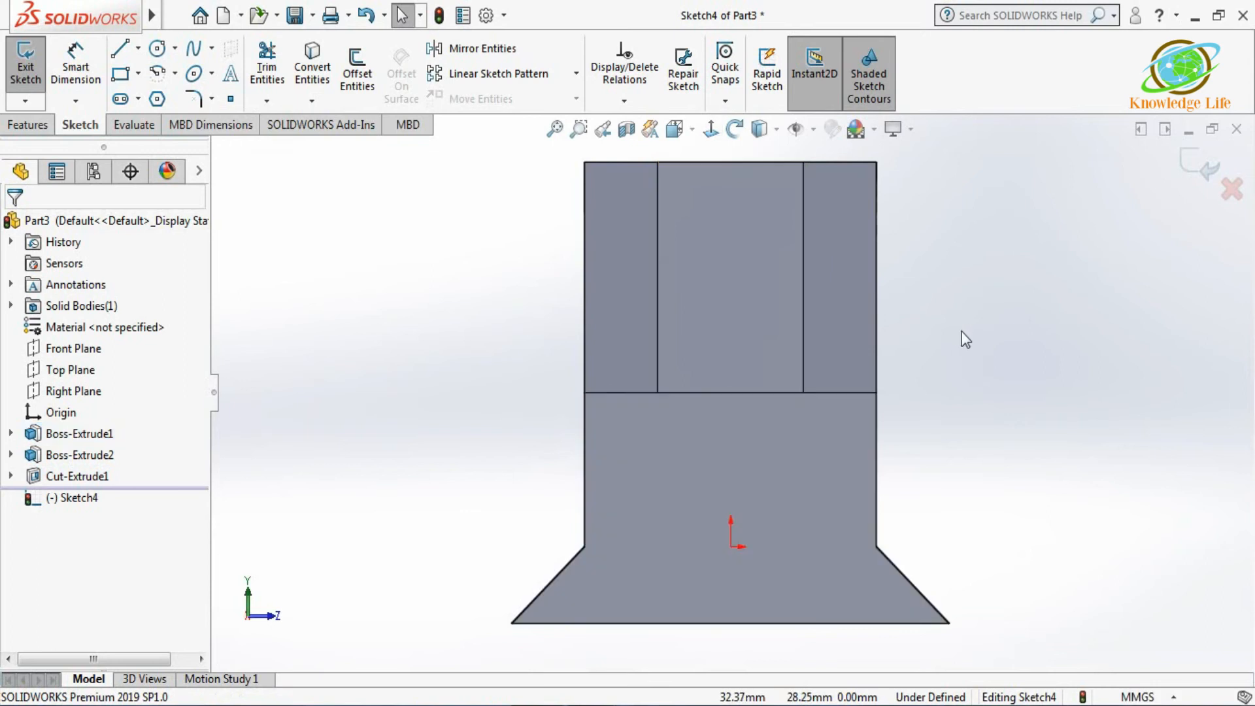
click(165, 51)
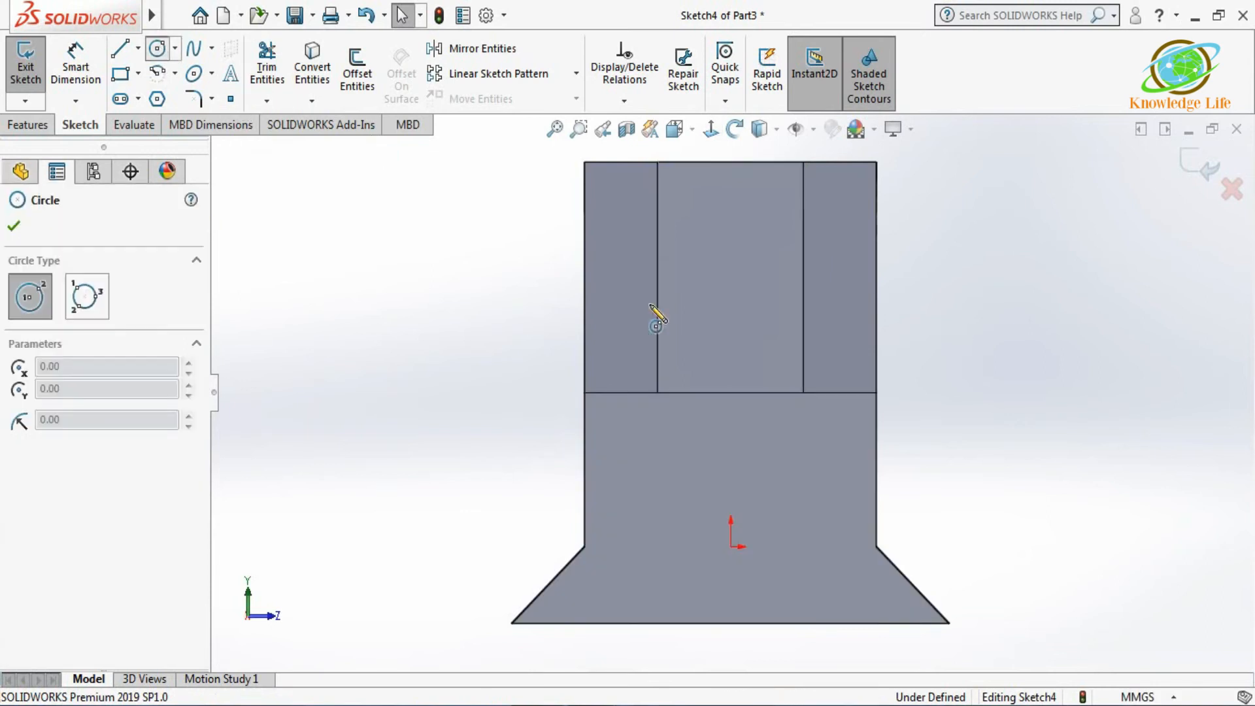
click(730, 392)
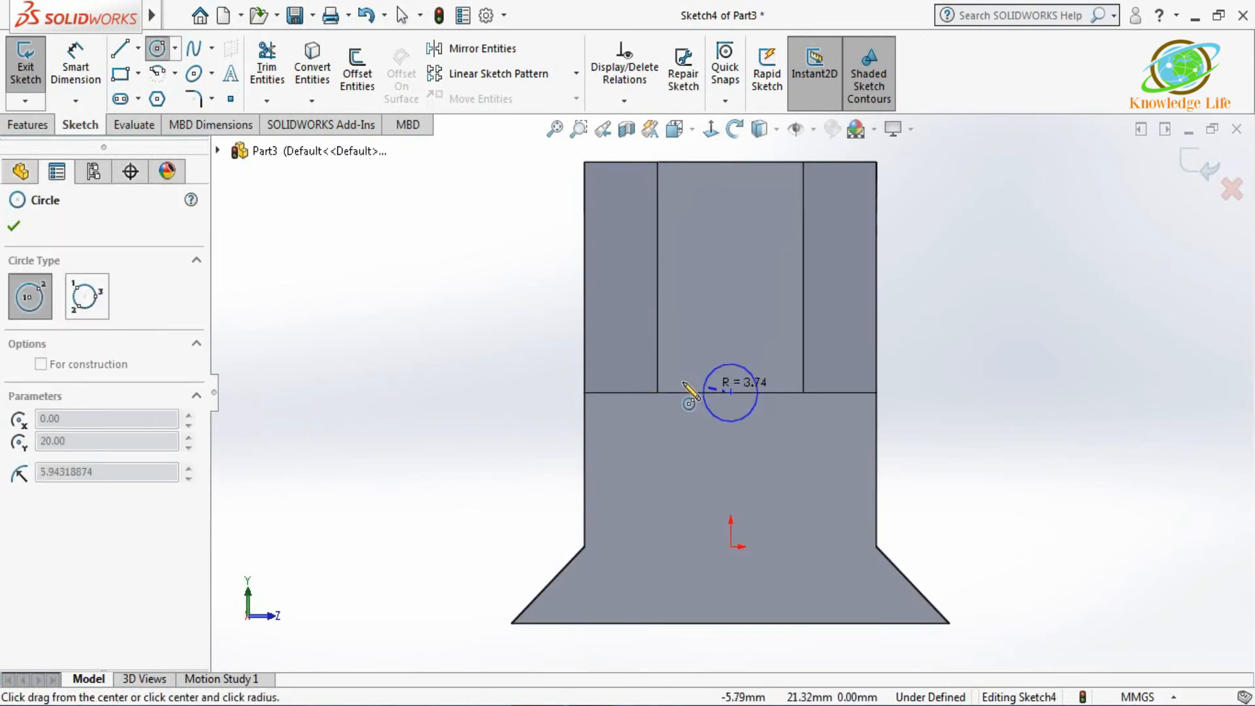
click(658, 392)
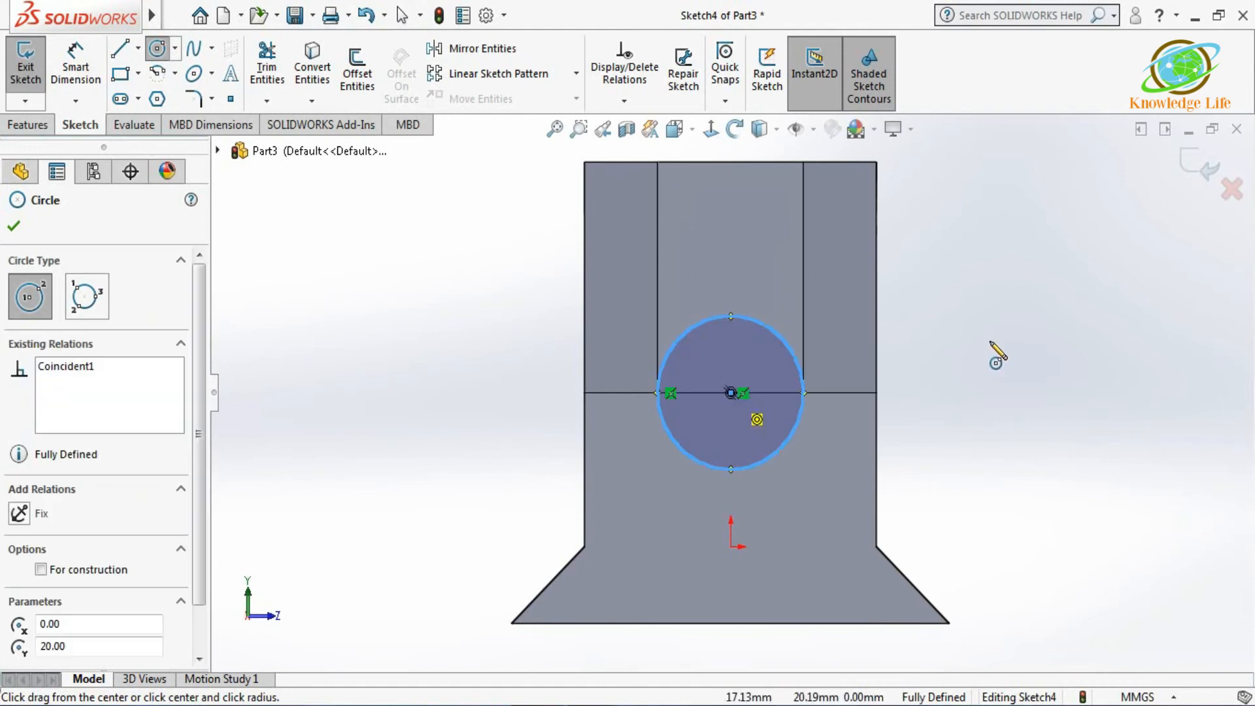
key(Escape)
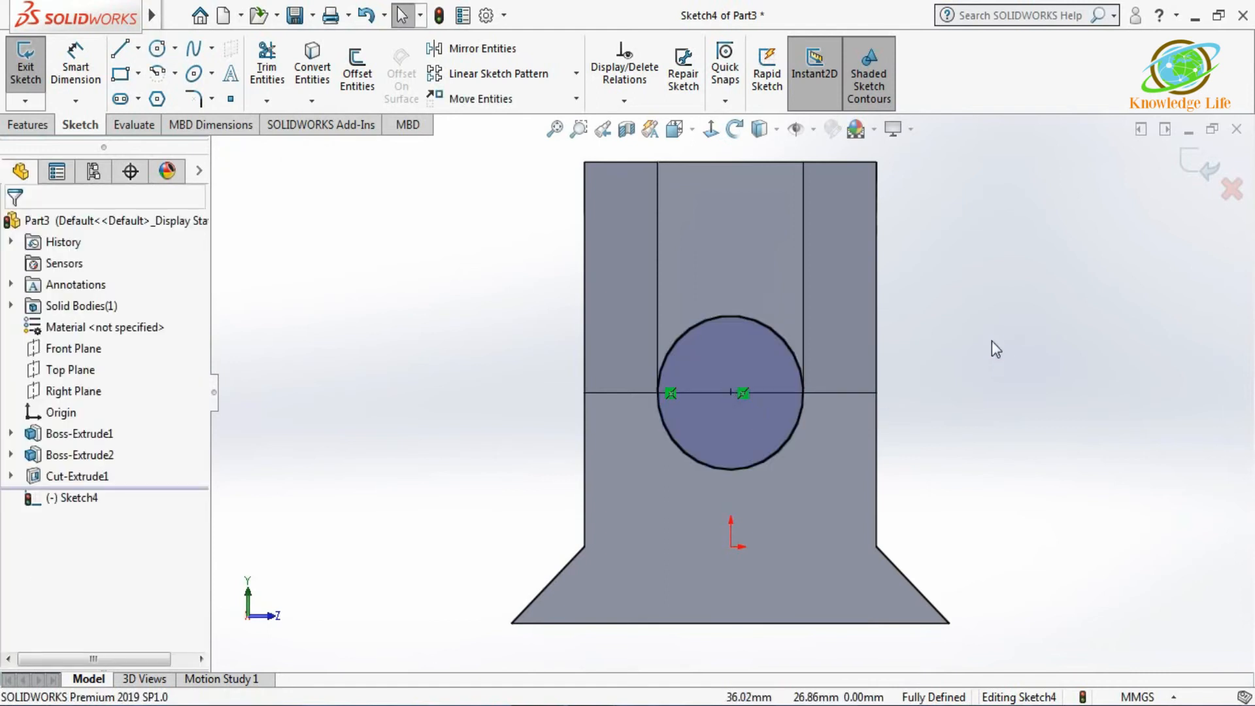
Step: Convert the slot's lower edge into the sketch, trim away the circle's upper half and exit the sketch
click(760, 393)
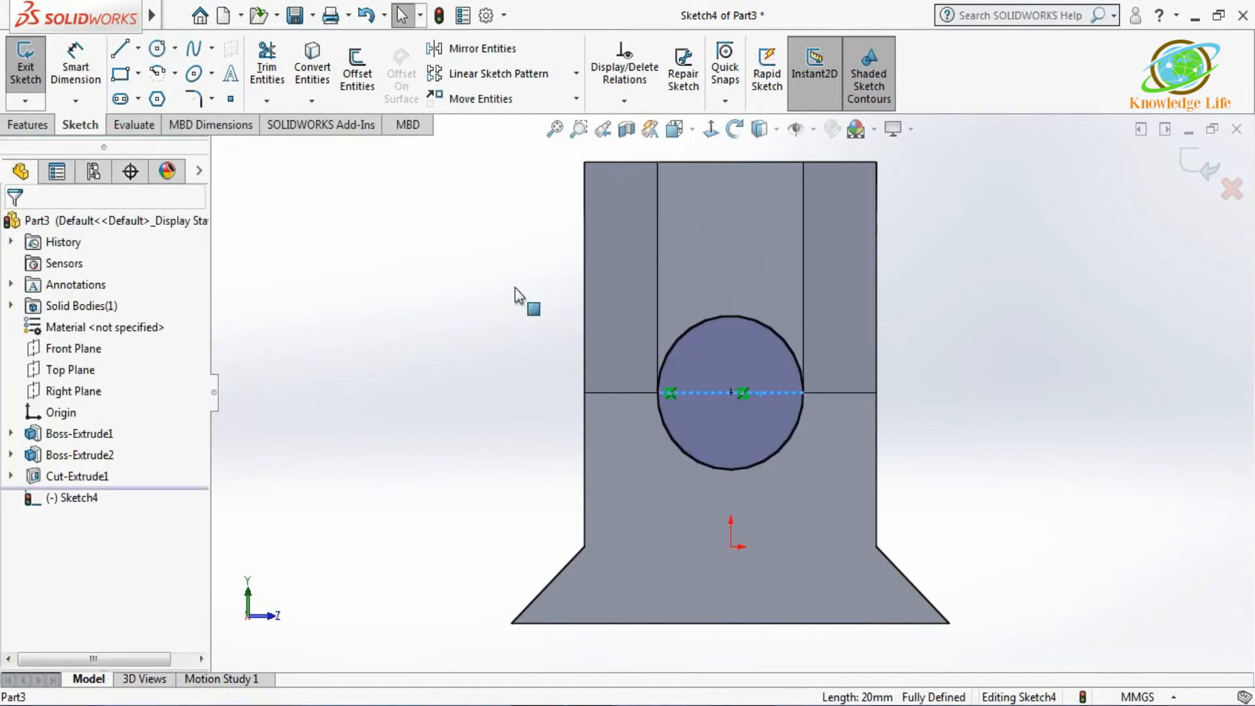
click(307, 66)
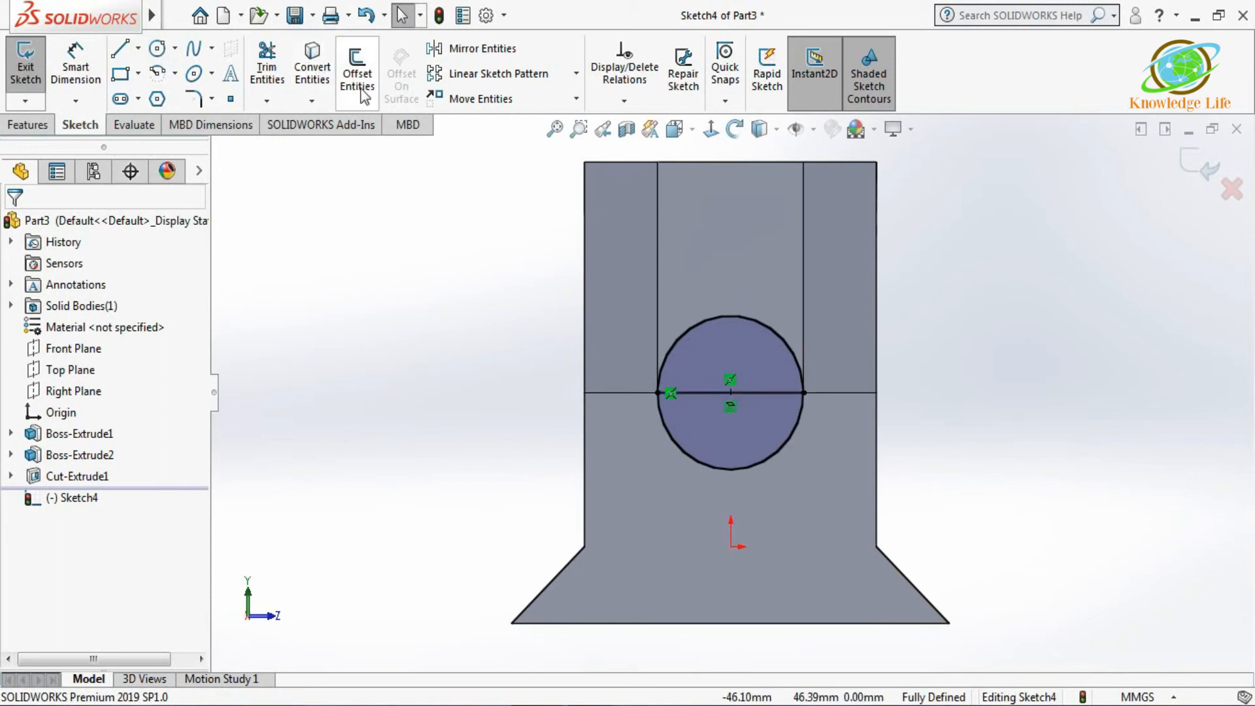
click(286, 63)
mouse_move(727, 299)
mouse_down()
mouse_move(735, 326)
mouse_move(756, 338)
mouse_up()
click(1214, 172)
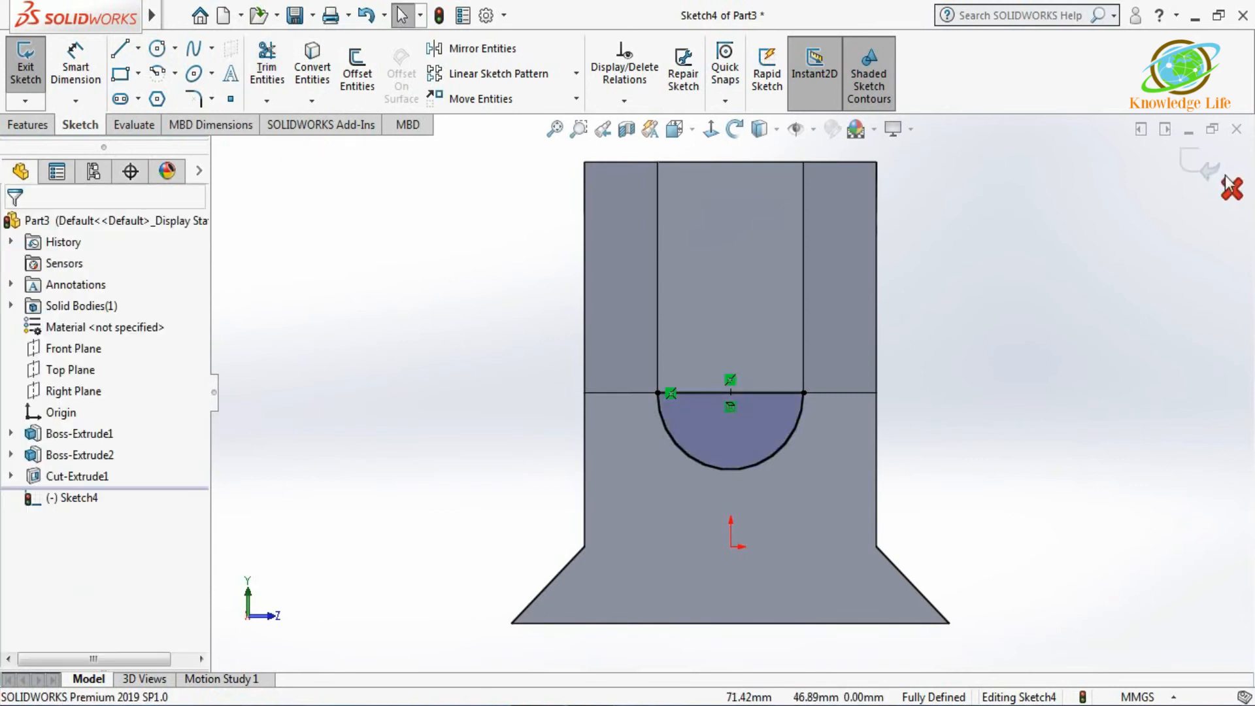
click(1207, 167)
Step: Extrude-cut the semicircular sketch Up To Surface, ending at the slot's vertical back wall
middle_drag(1019, 277, 462, 191)
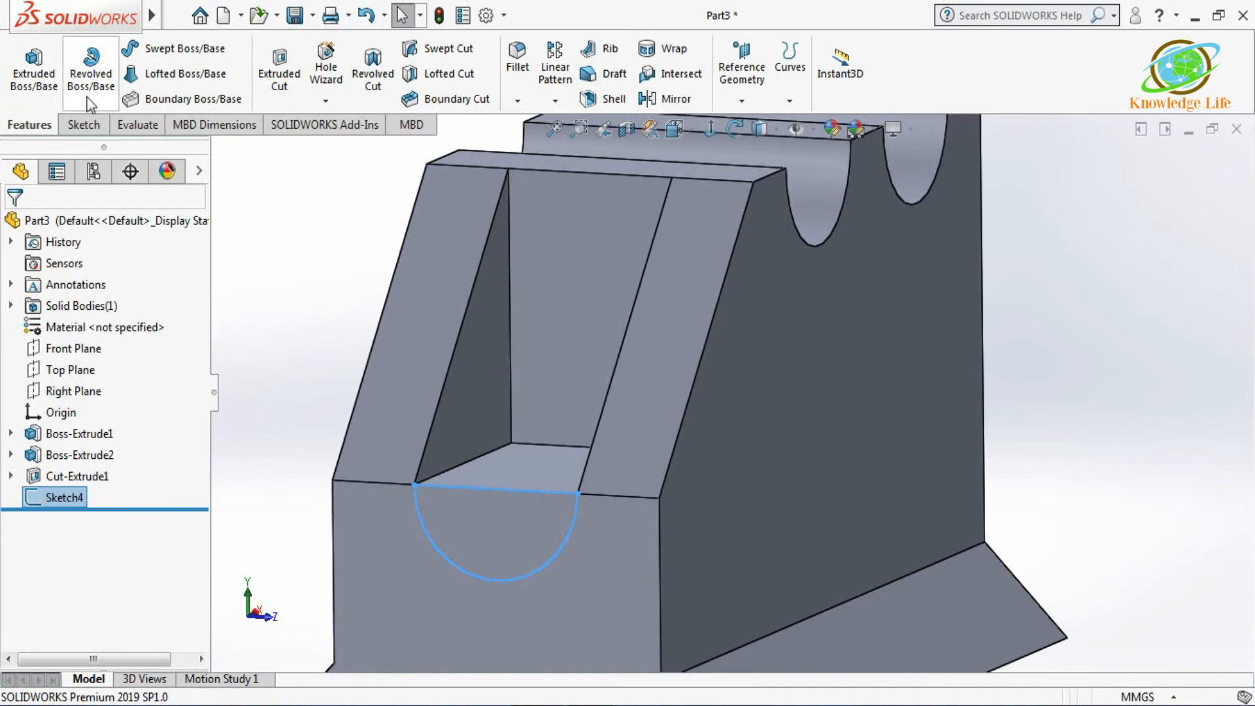
click(281, 80)
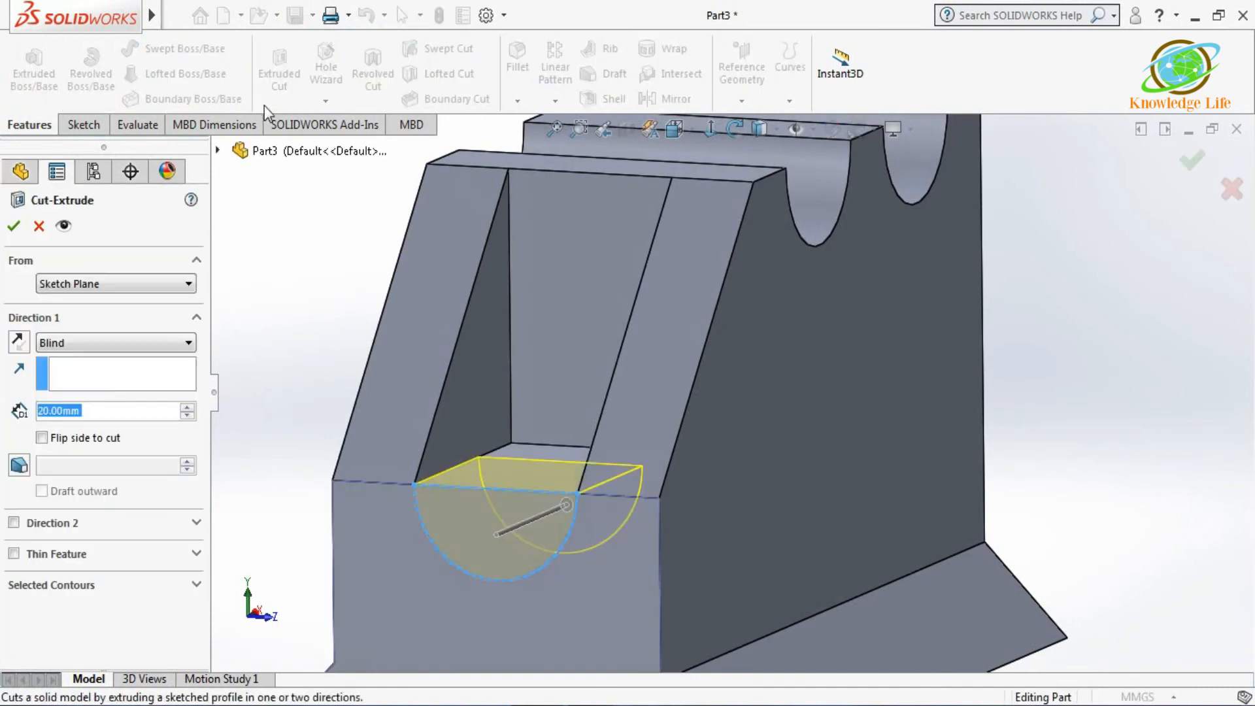
click(128, 341)
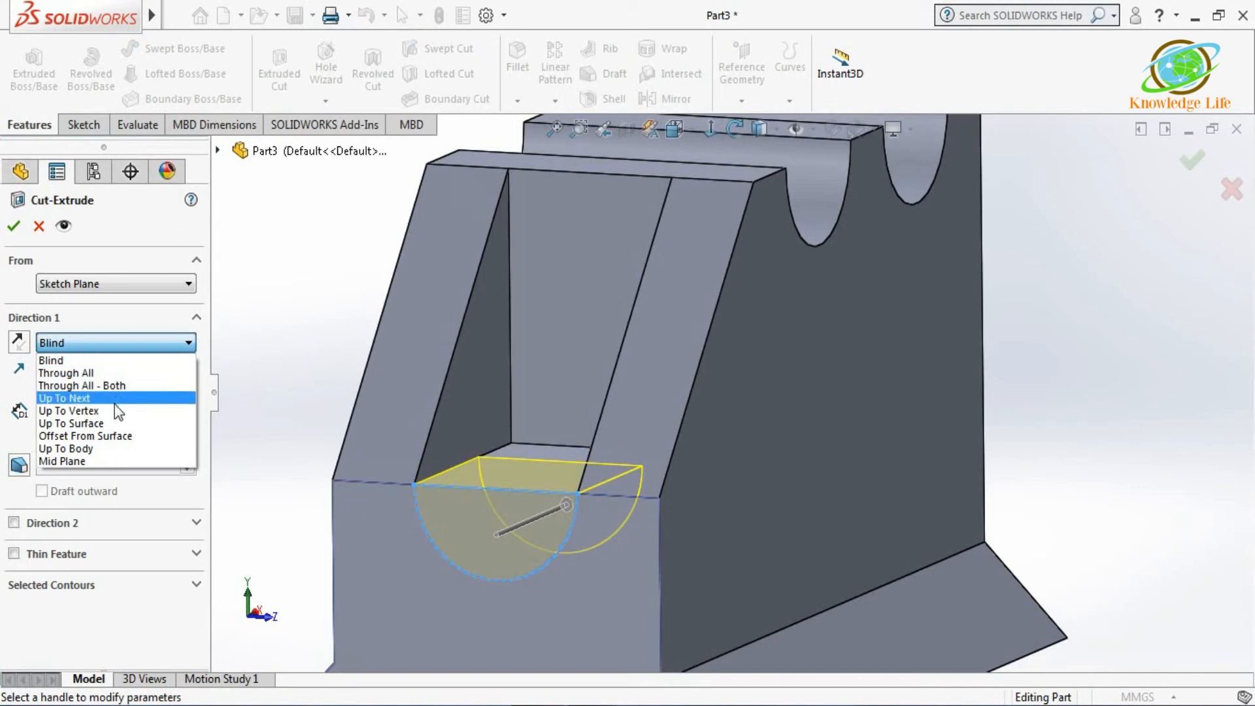
click(115, 423)
click(538, 353)
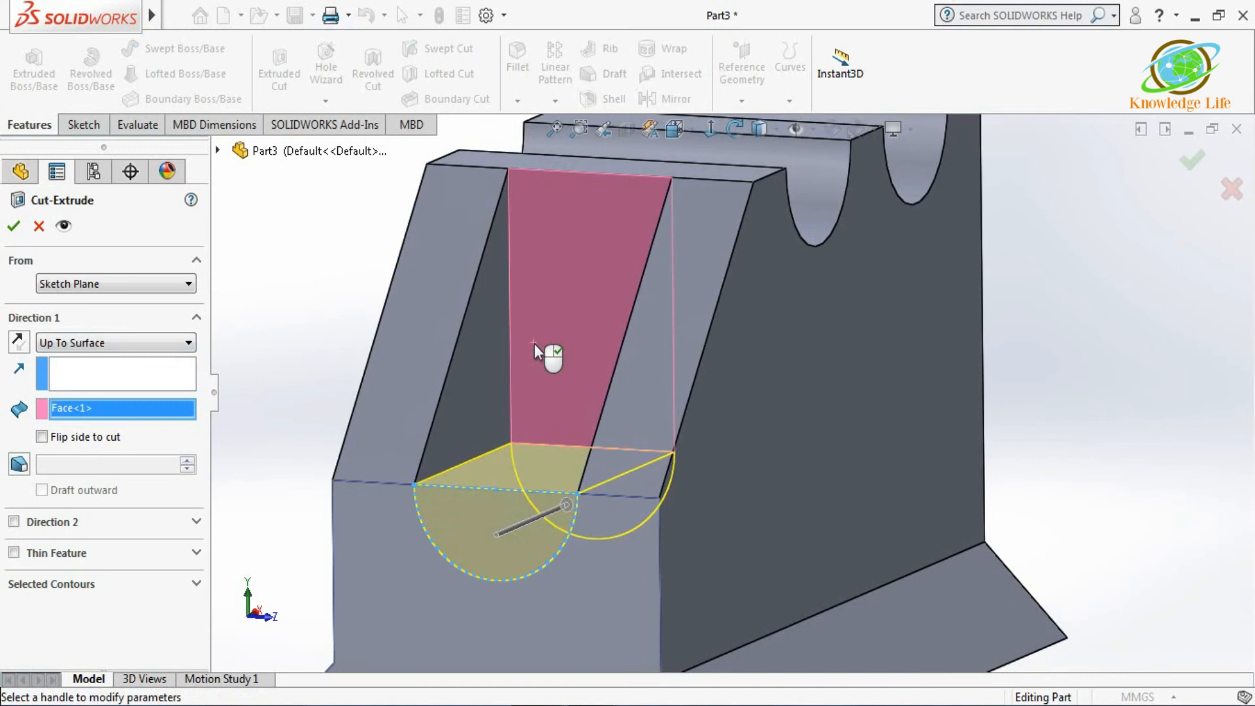
click(14, 228)
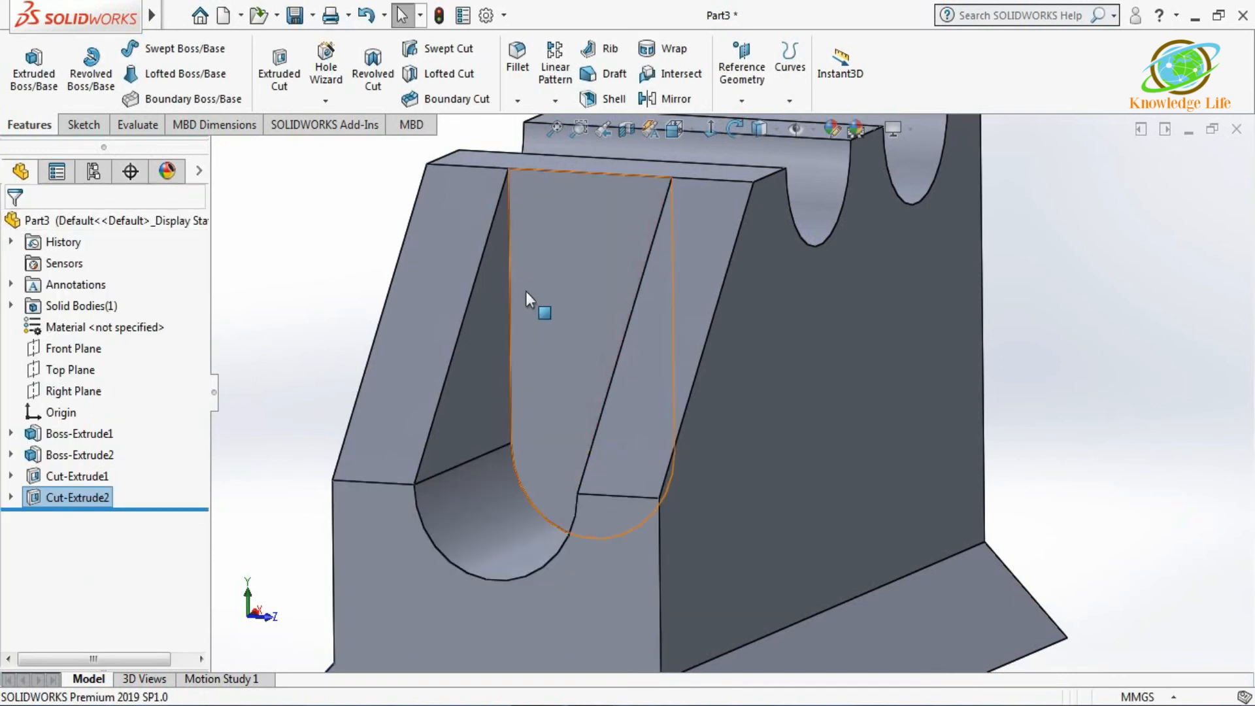
Step: Start a sketch on the Front Plane and view it straight on
scroll(575, 312, up, 5)
middle_drag(895, 330, 853, 406)
click(939, 287)
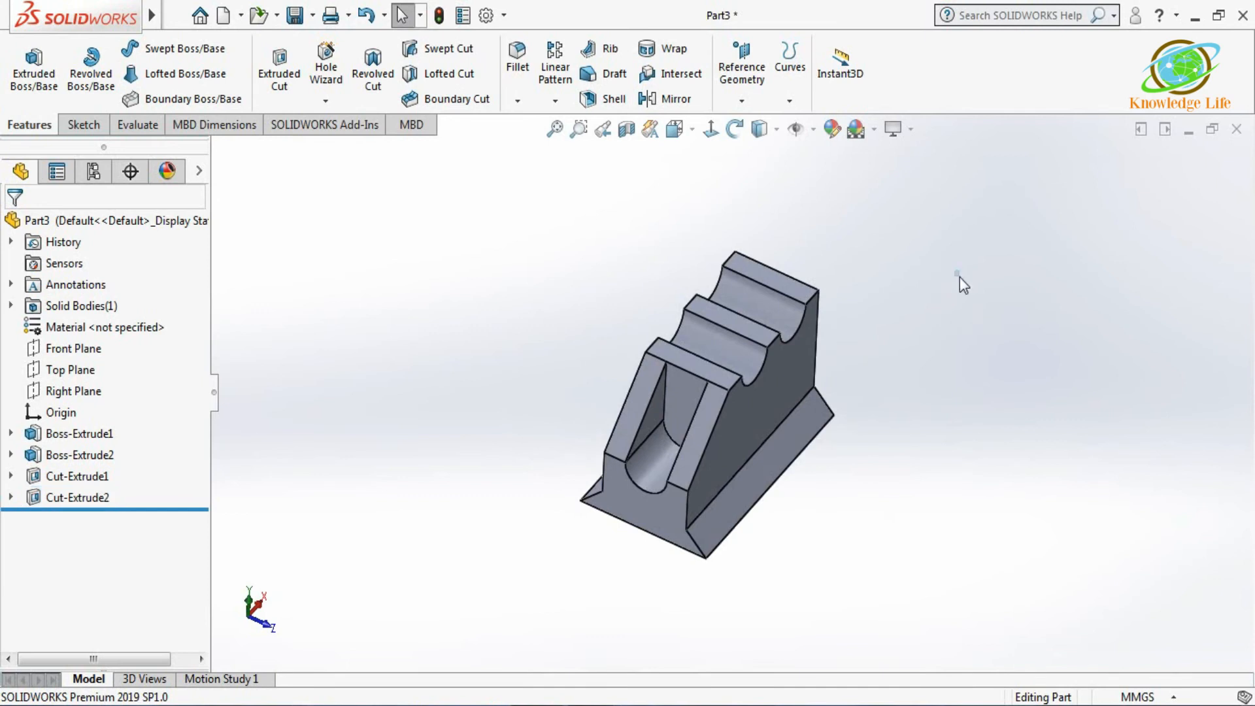
click(73, 350)
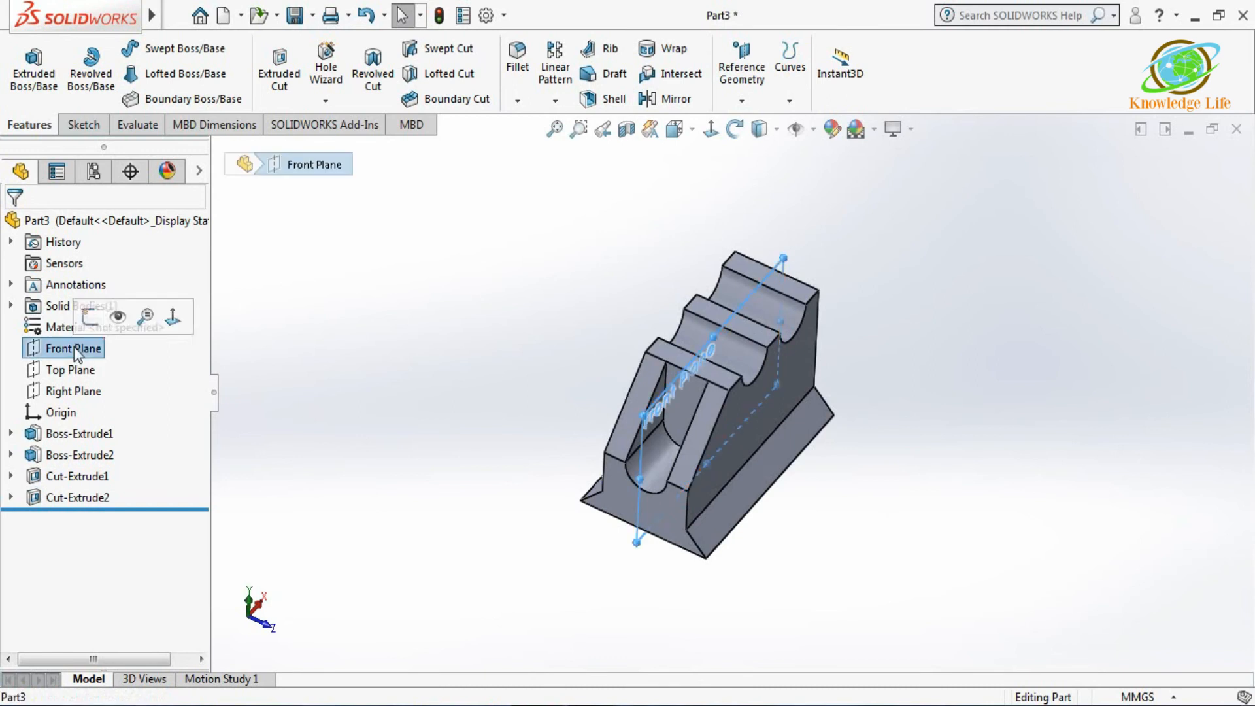
click(93, 319)
click(710, 131)
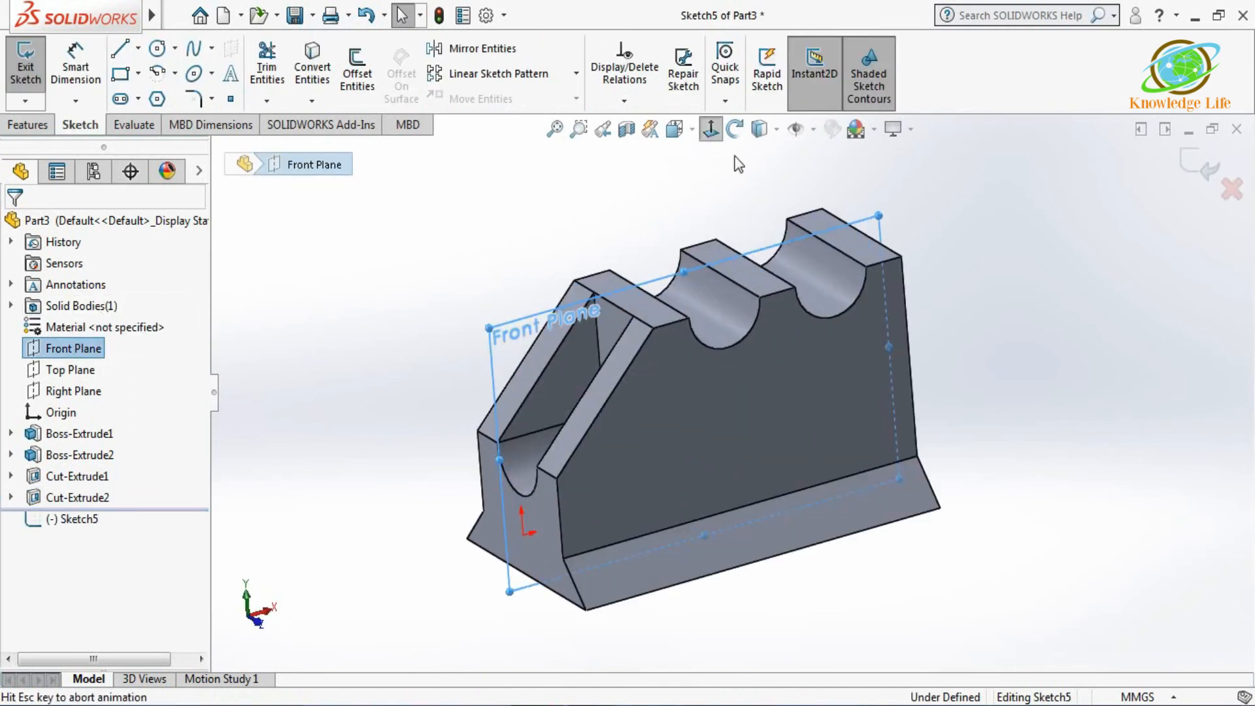
scroll(1061, 347, up, 2)
click(1061, 347)
scroll(1020, 256, down, 1)
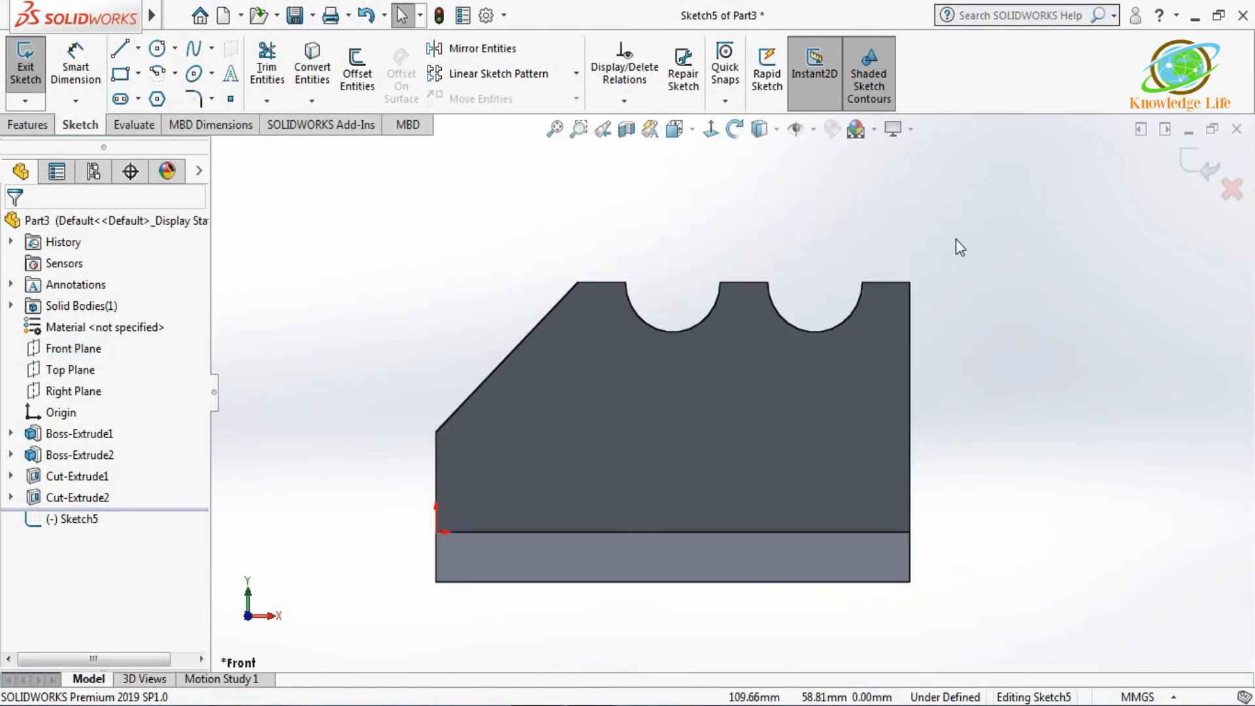
Step: Draw two circles sharing one centre above the notch farthest from the slope, about 20 mm and 31.5 mm in diameter
click(157, 48)
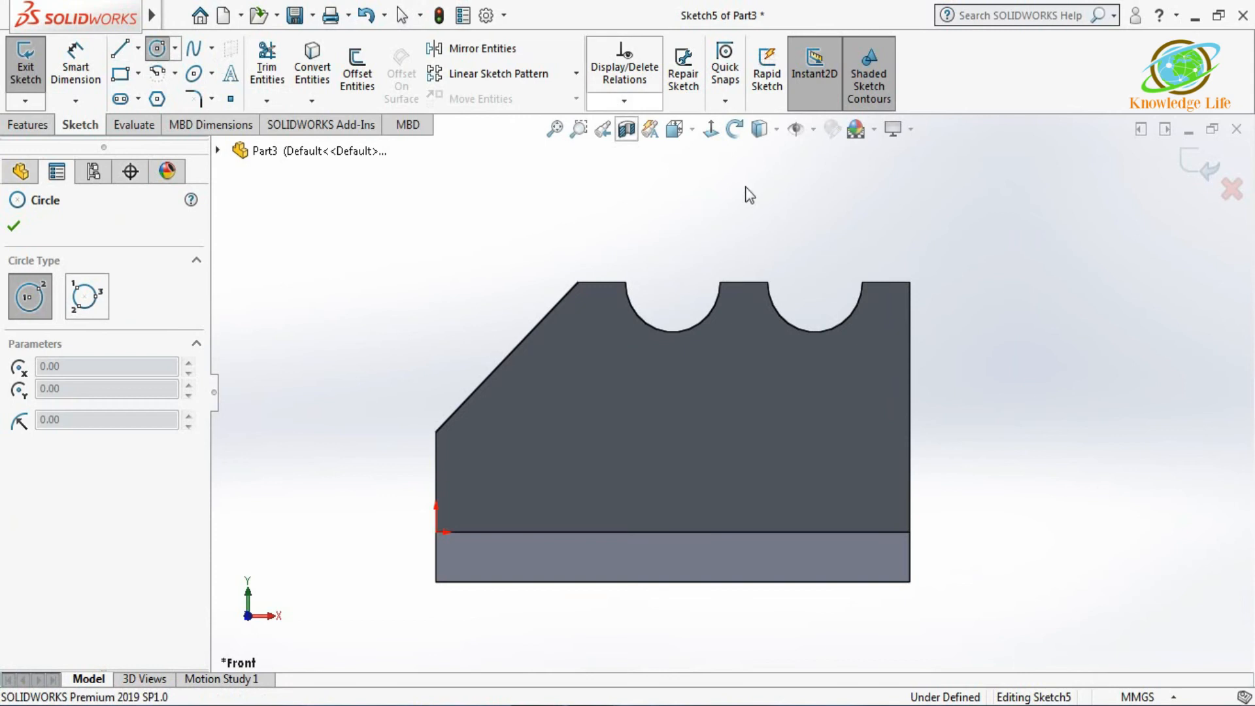
click(820, 251)
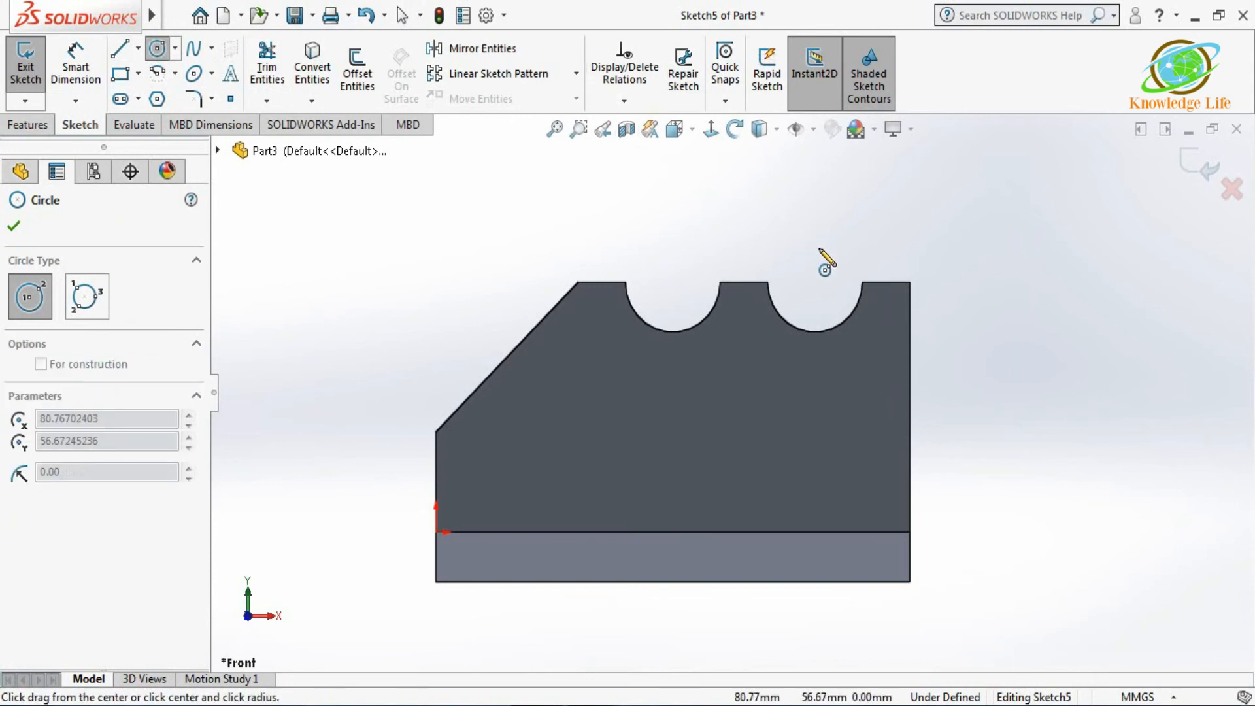
click(817, 202)
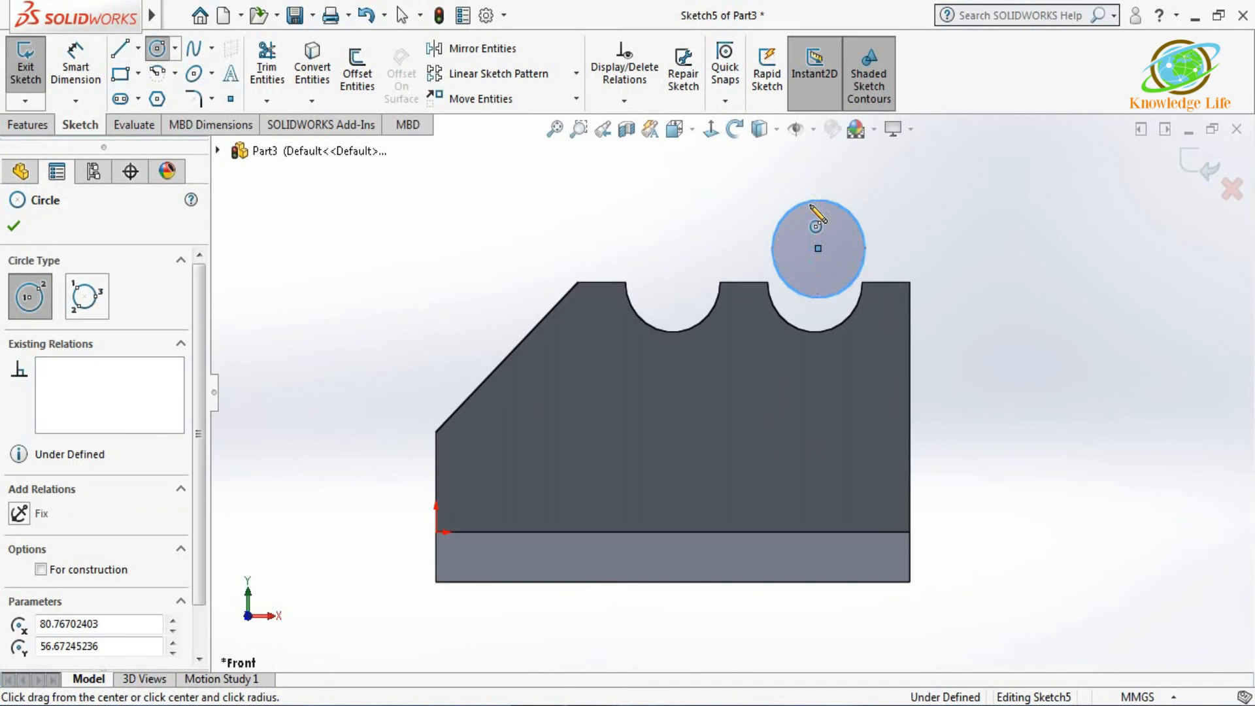
click(818, 249)
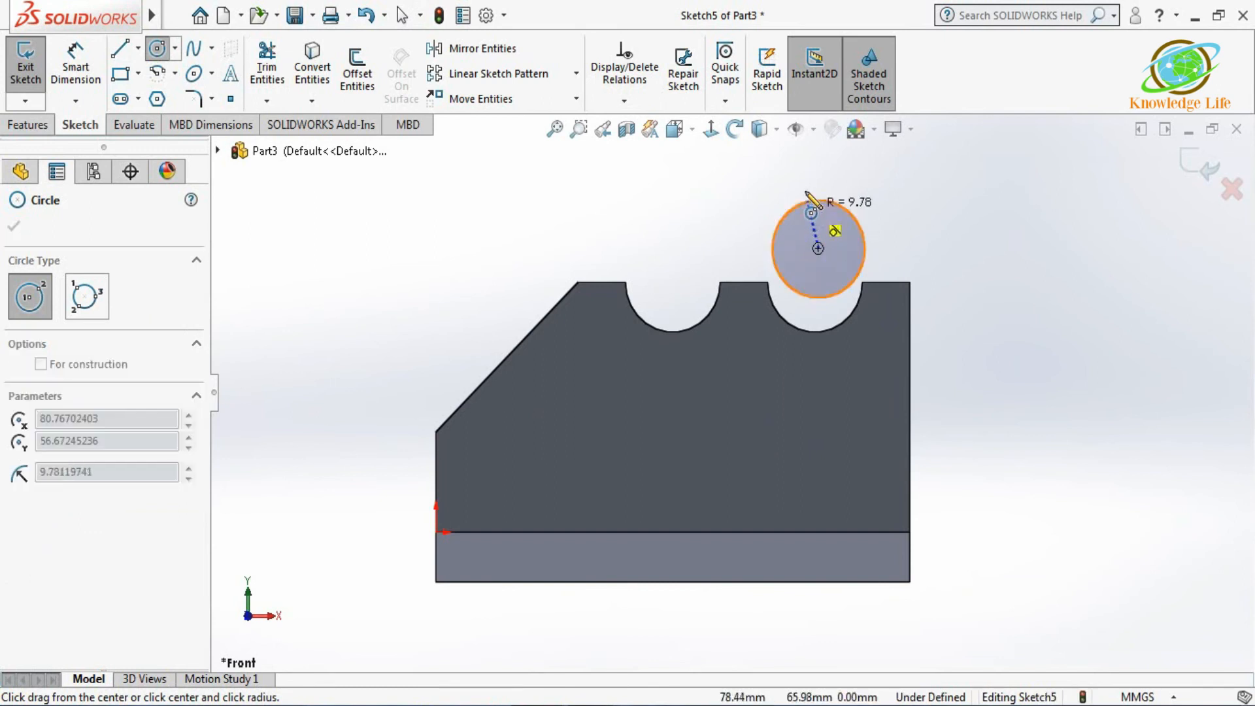
click(803, 174)
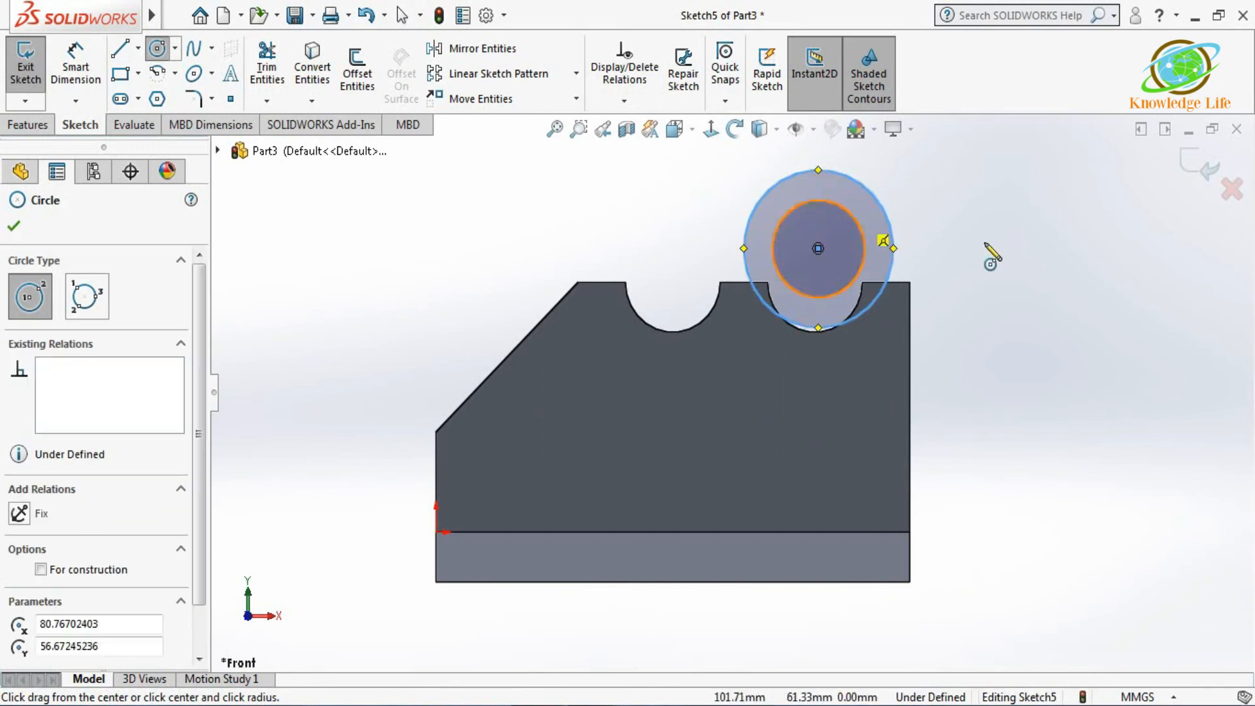
key(Escape)
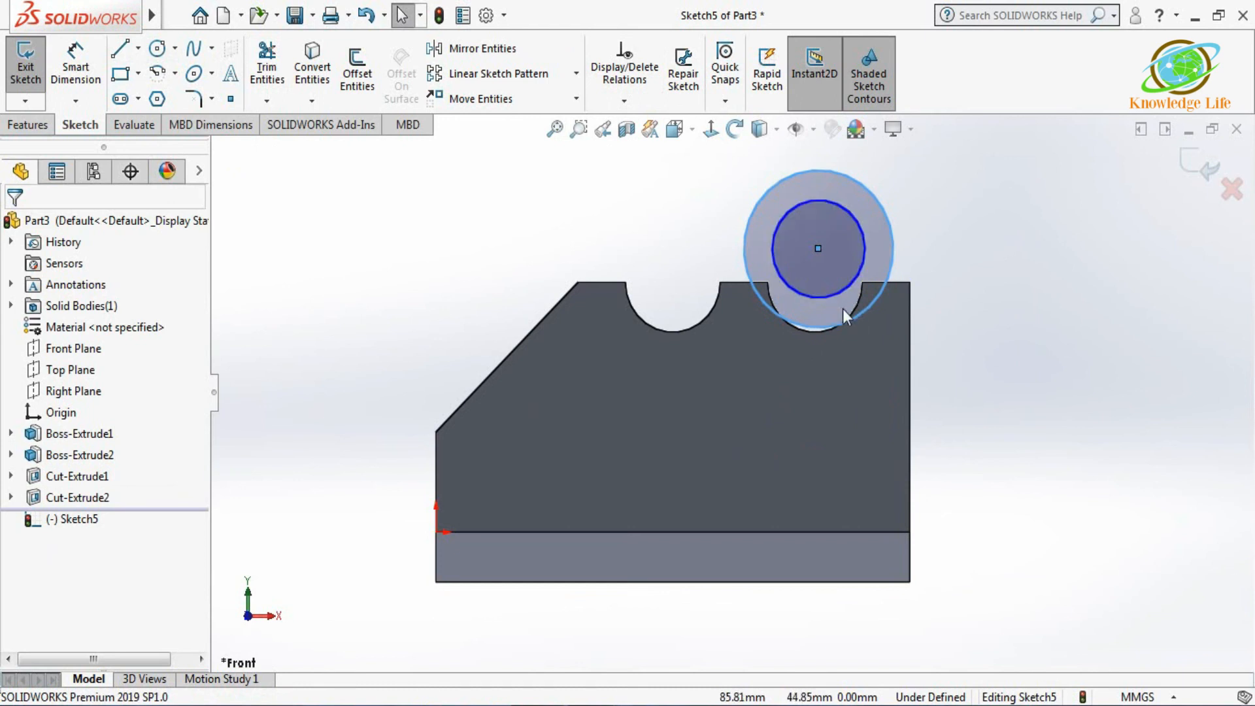
Step: Make the circles' shared centre point concentric with the arc edge of the notch farthest from the slope
click(823, 335)
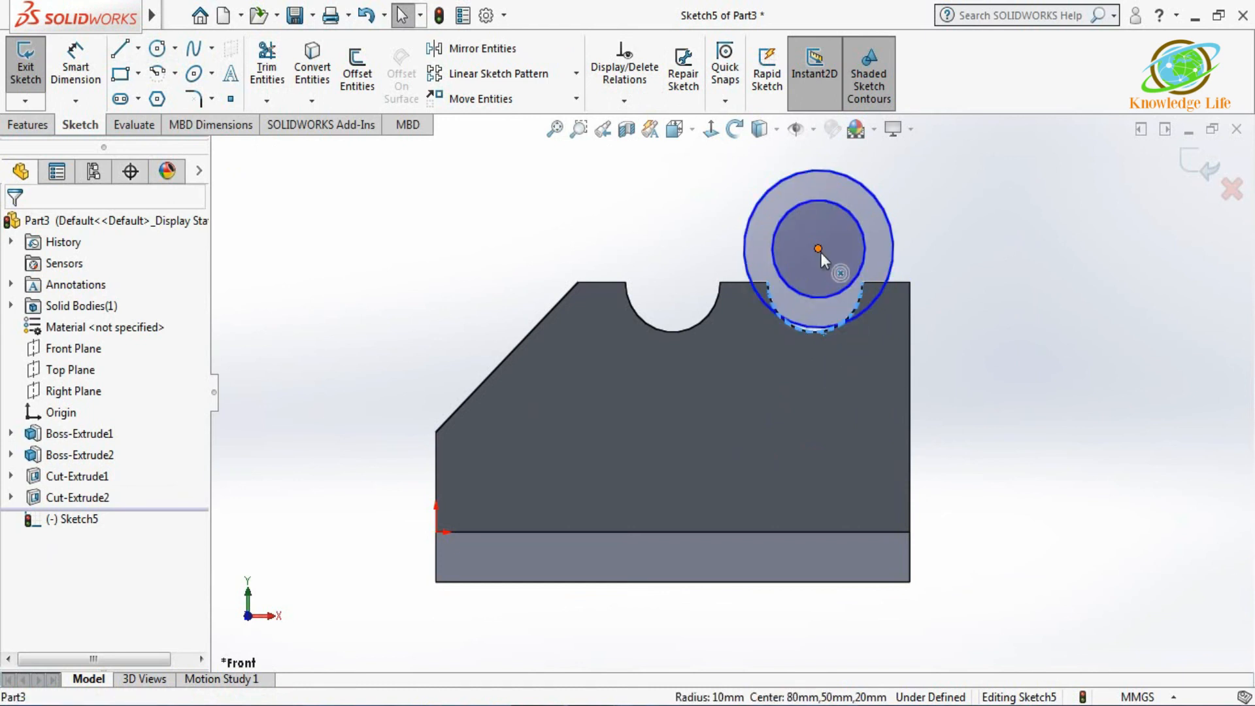
ctrl+click(818, 249)
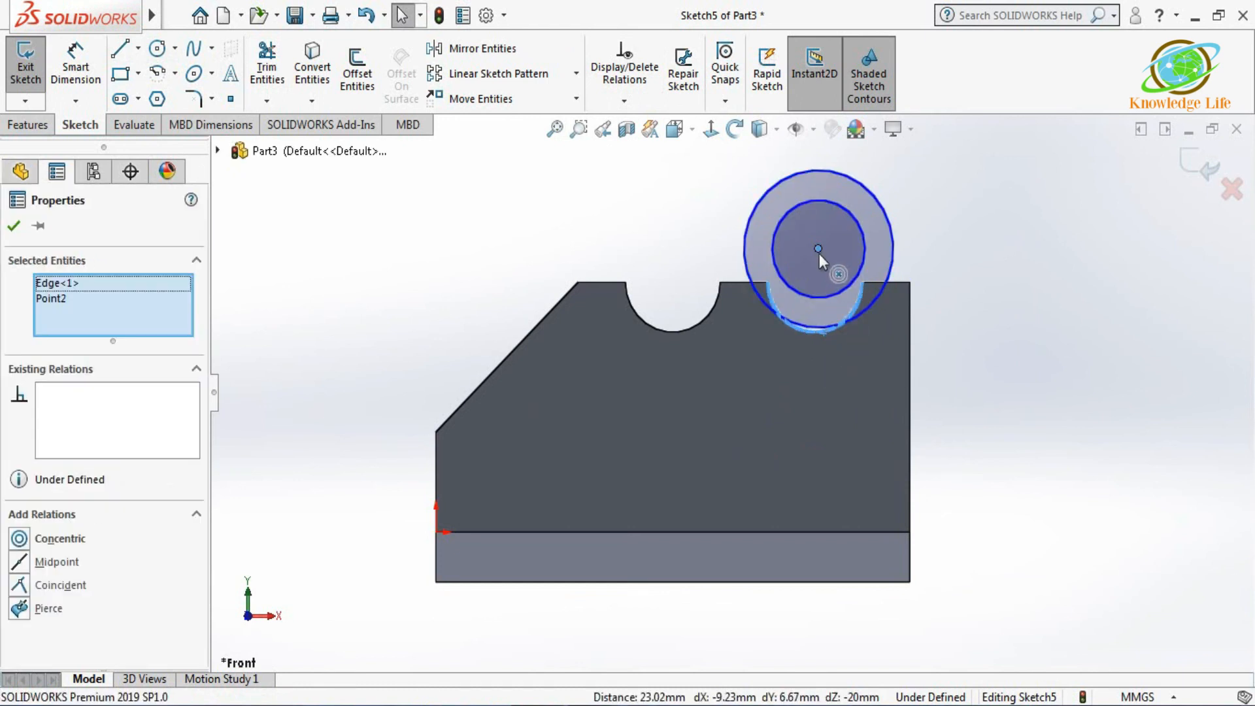
click(20, 540)
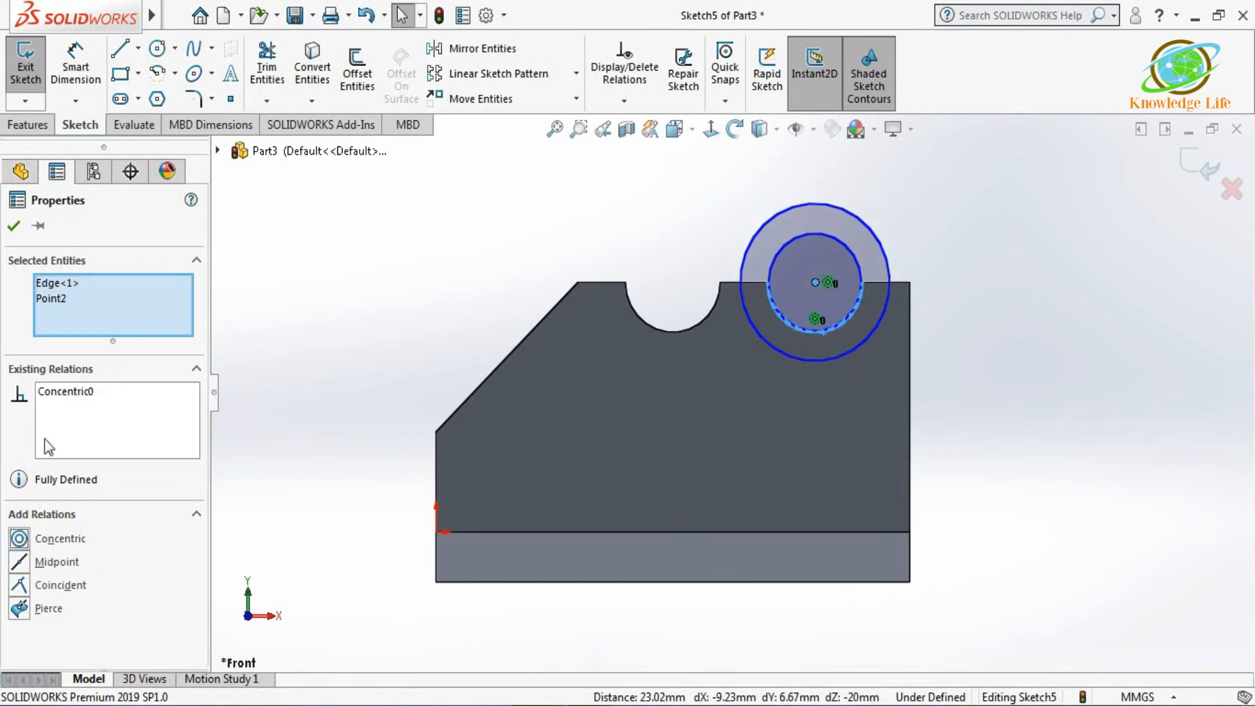
click(13, 228)
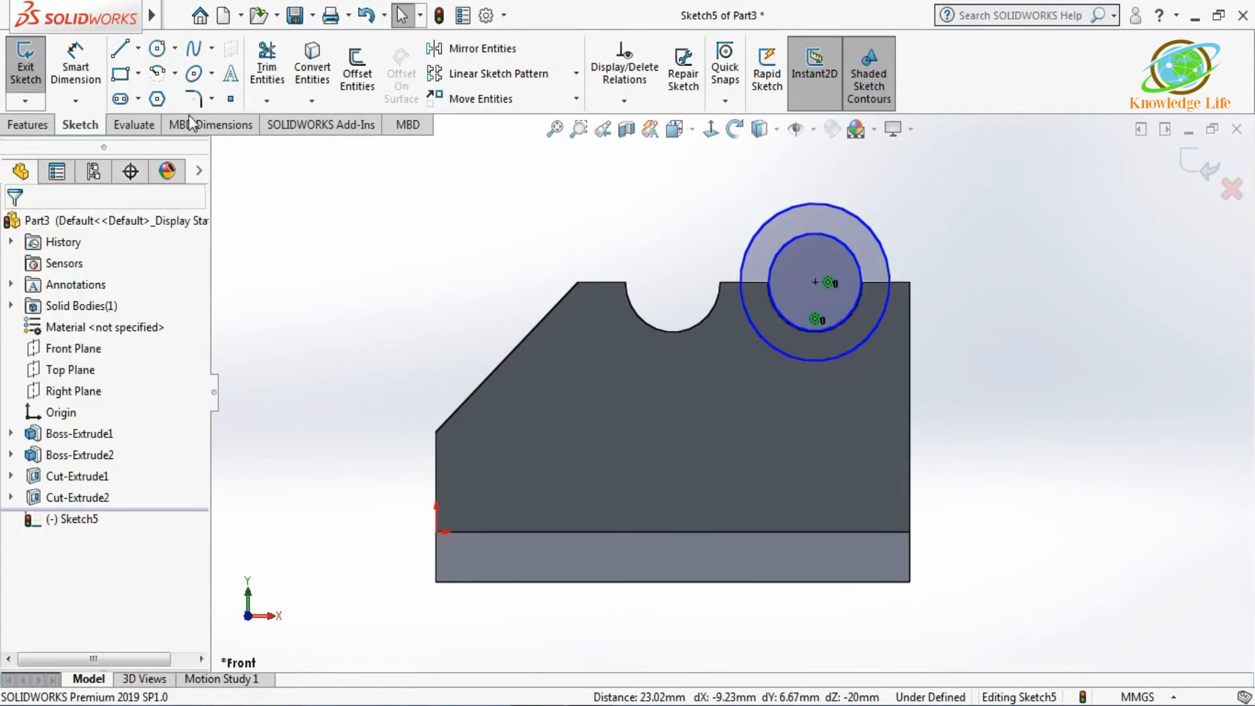
Step: Dimension the outer circle to 40 mm and the inner circle to 20 mm diameter, and exit the sketch
click(846, 209)
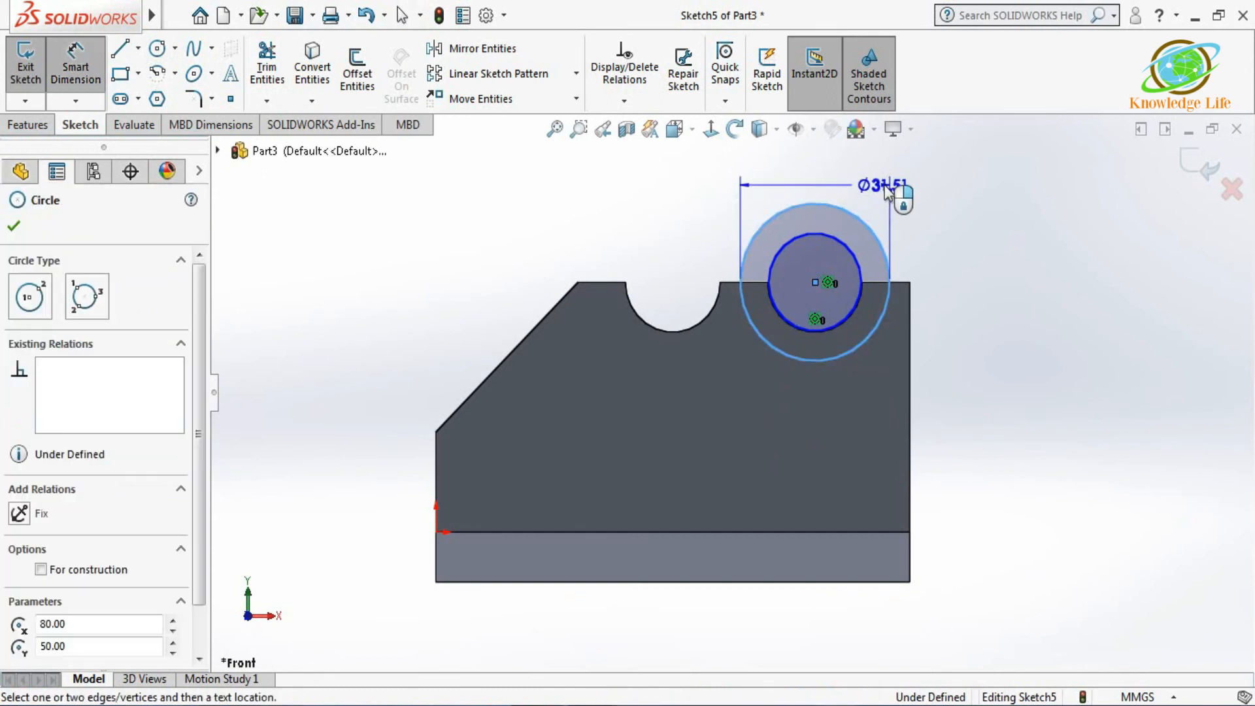
click(886, 190)
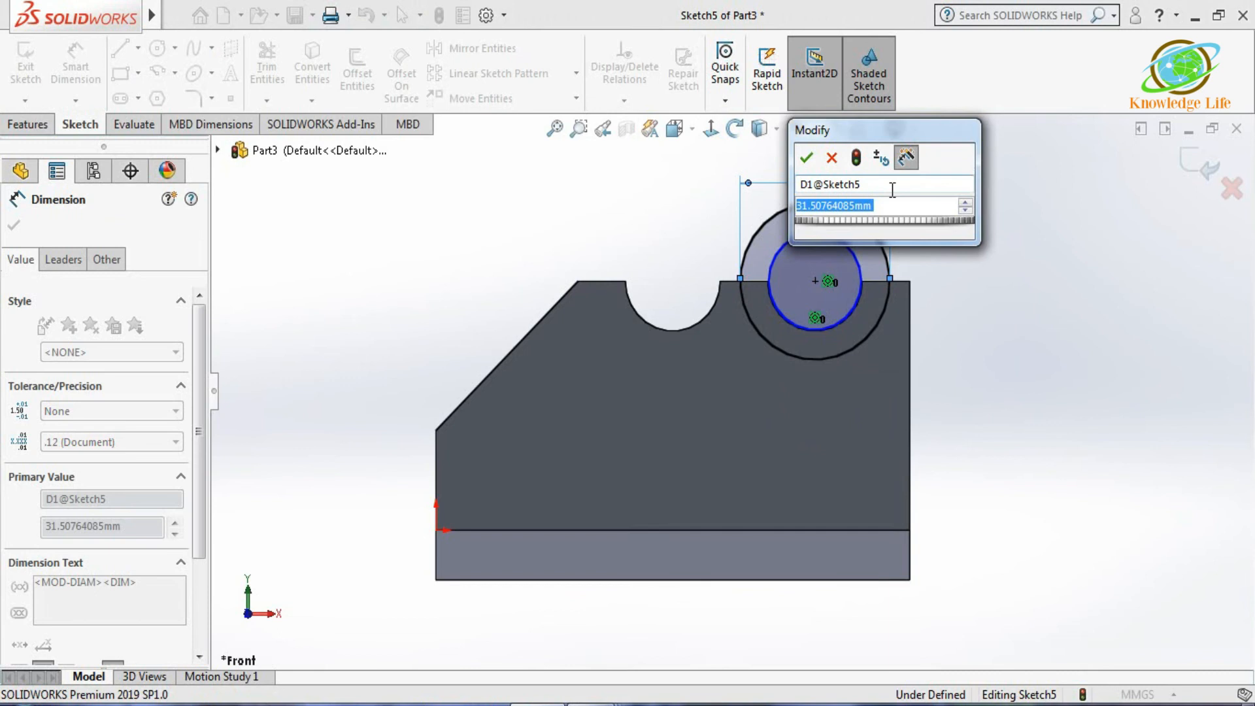
text(40)
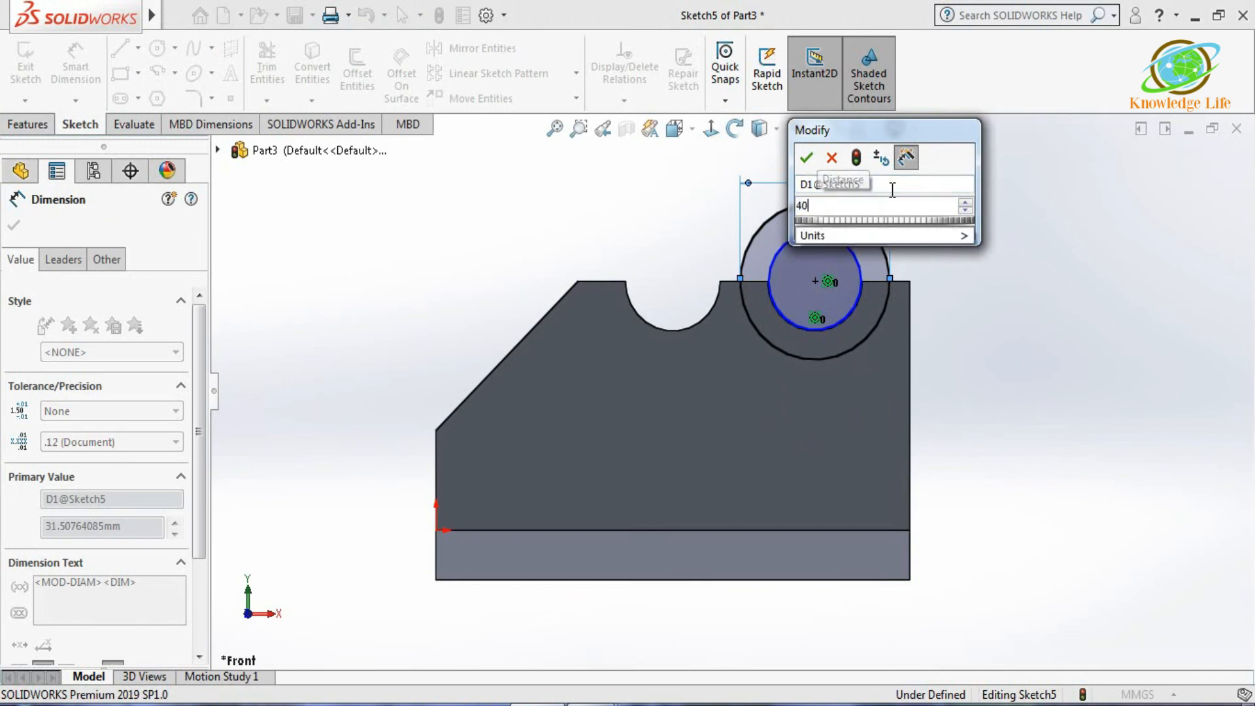
key(Return)
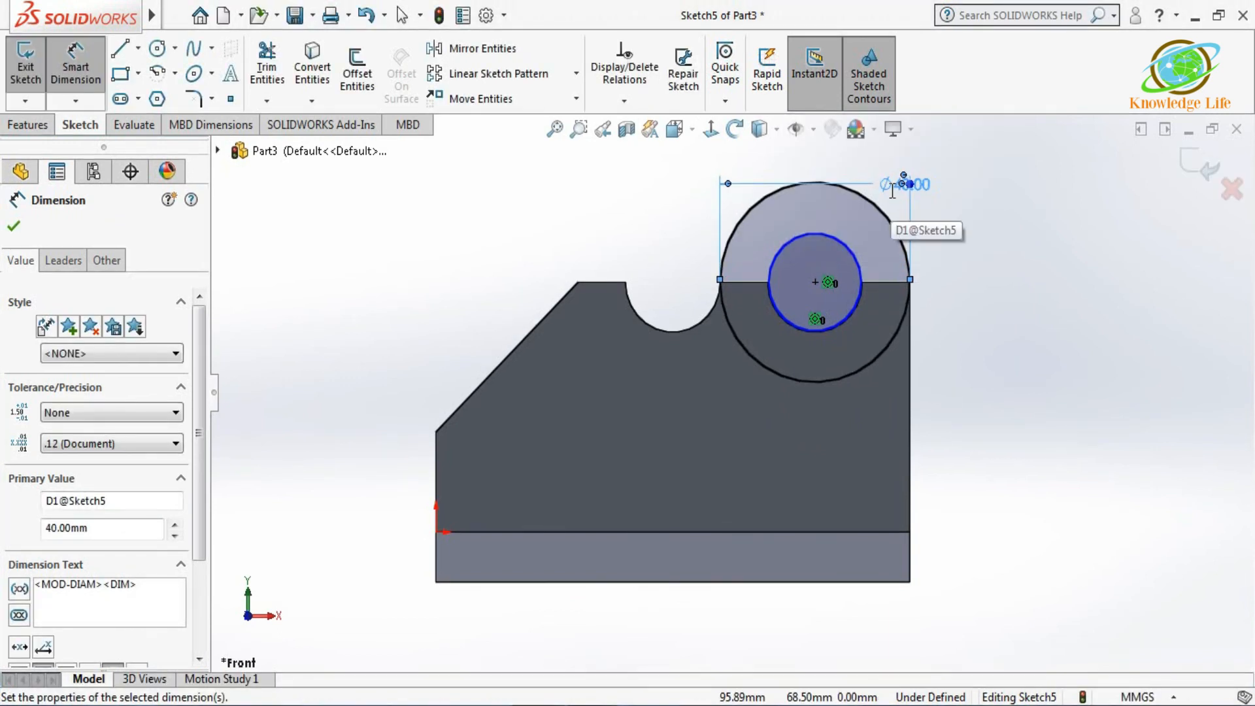
click(840, 247)
click(857, 227)
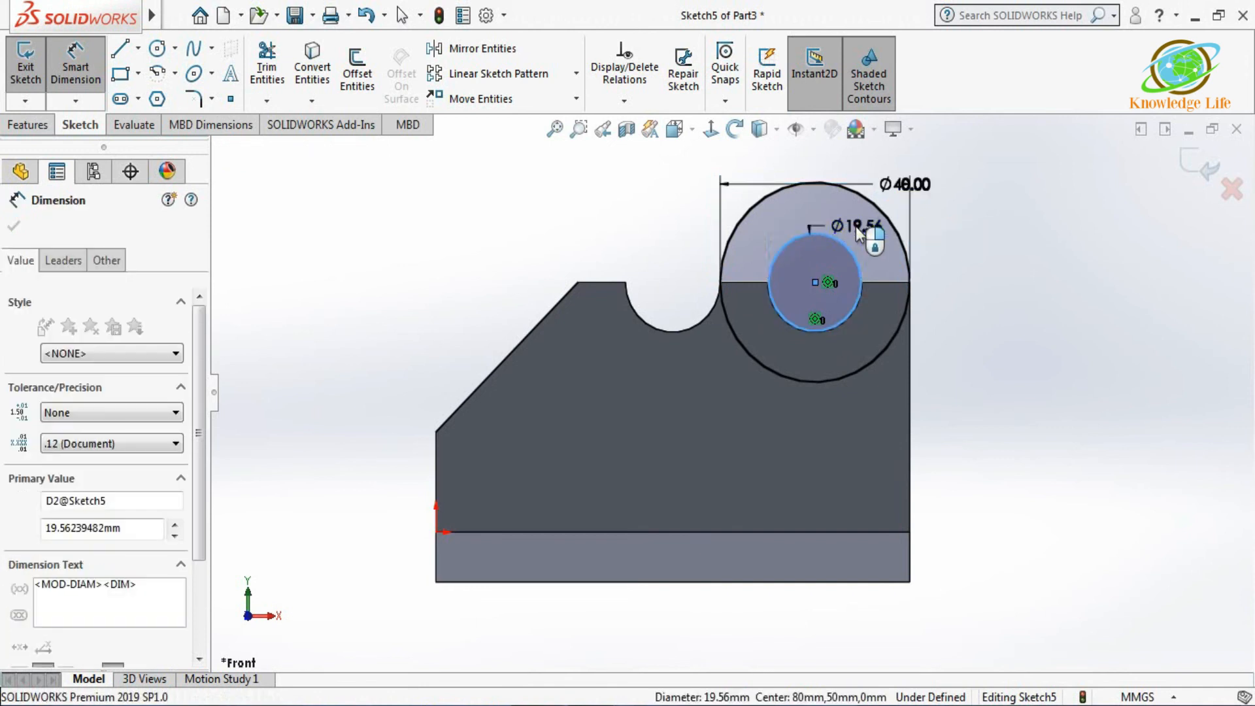
text(20)
key(Return)
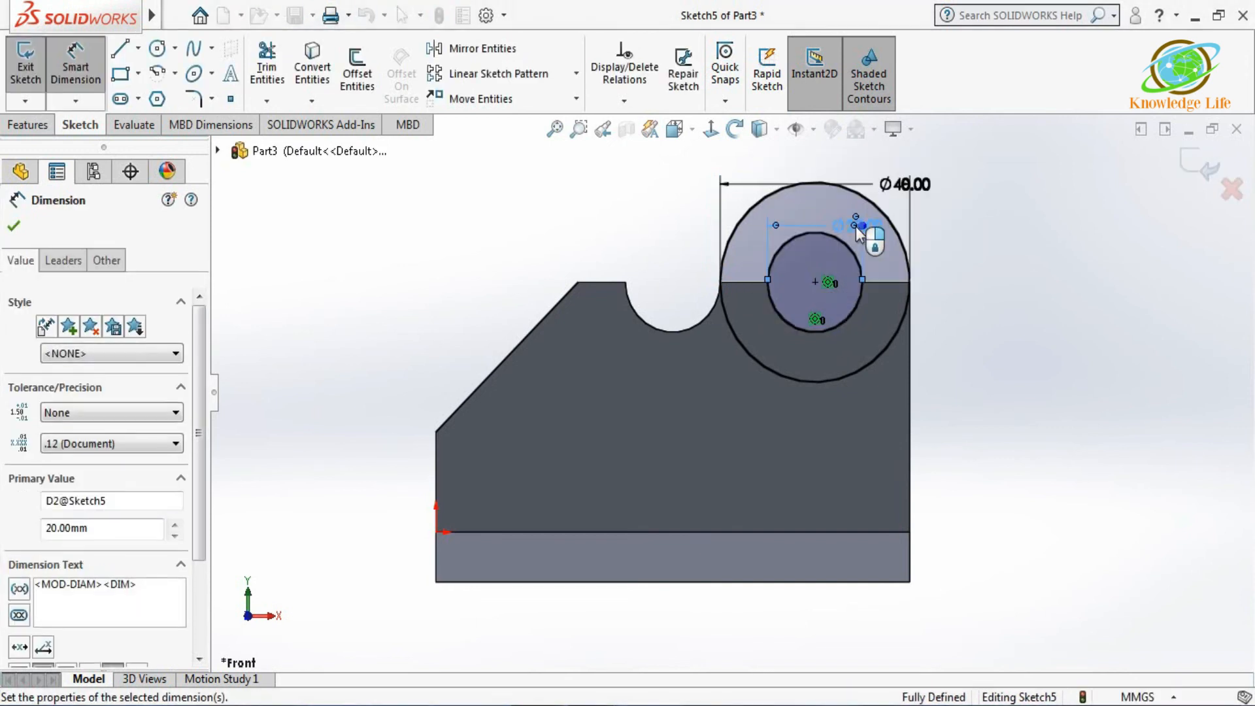
click(1200, 170)
Step: Extrude the two-circle sketch as a boss to form the ring at the notch farthest from the slope
key(ctrl+7)
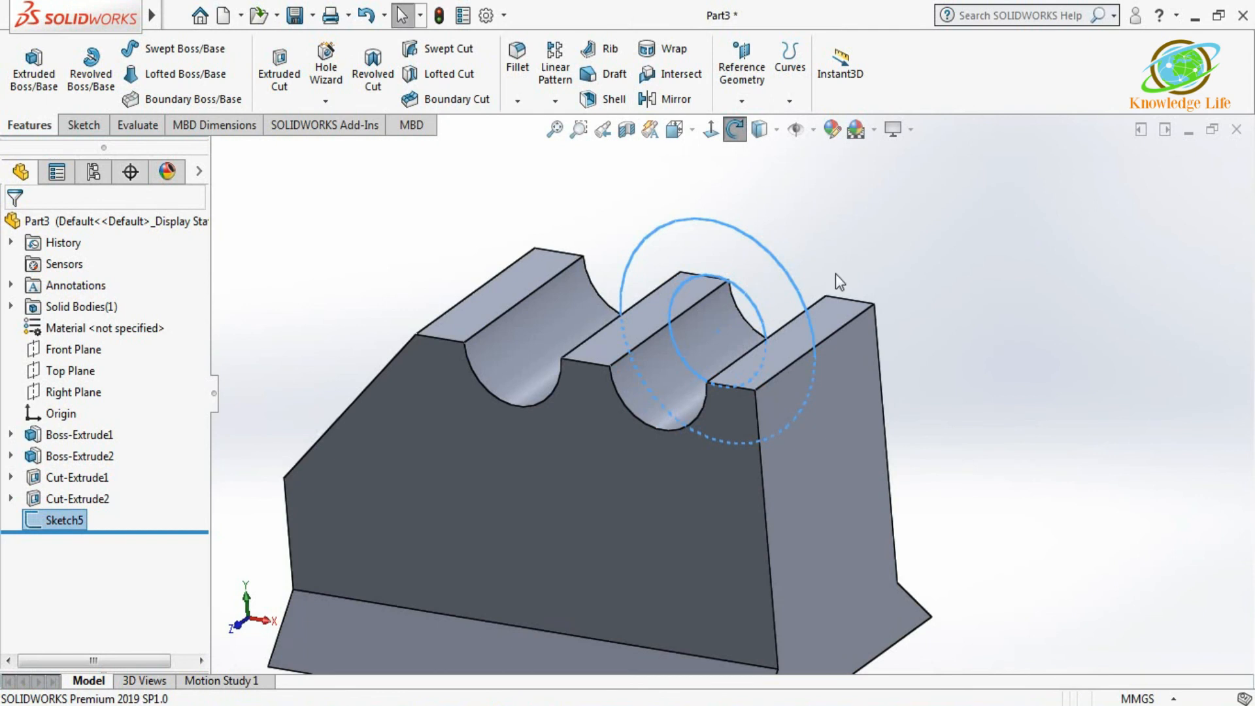
click(31, 91)
click(62, 346)
click(72, 437)
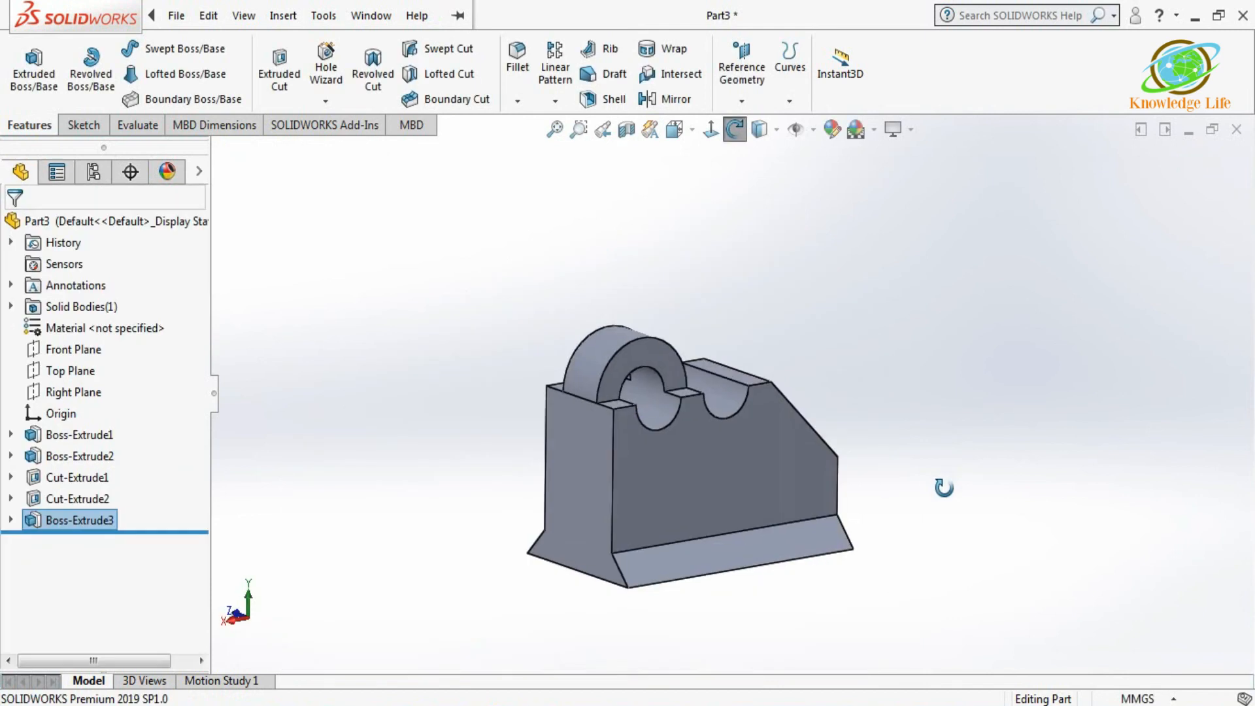
Step: Apply a light green colour to the whole part and set the scene to Plain White
drag(943, 487, 902, 225)
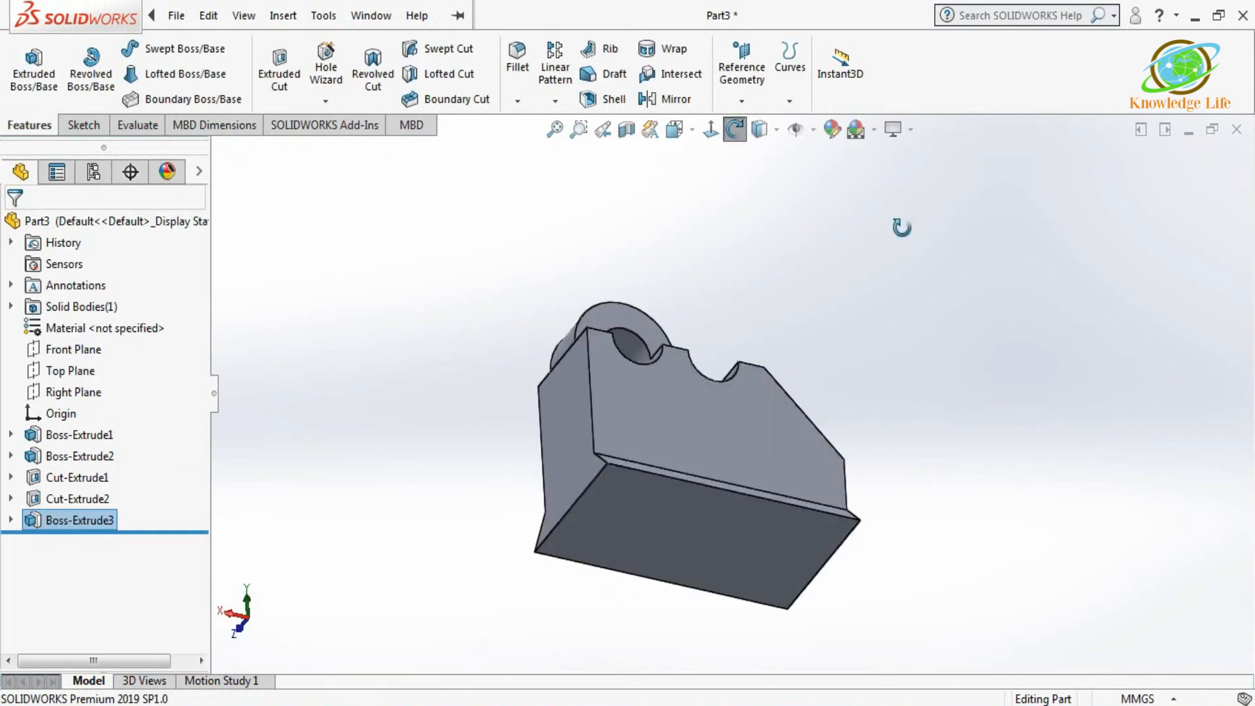
click(833, 128)
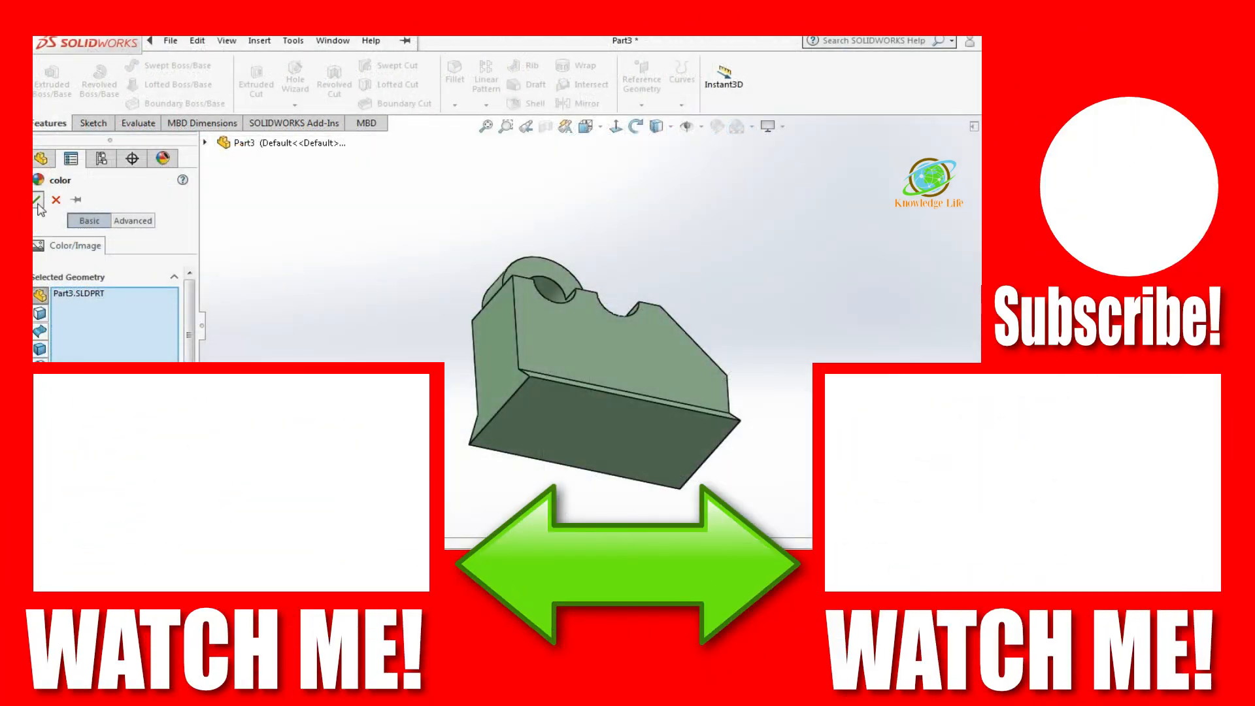
click(38, 199)
click(752, 126)
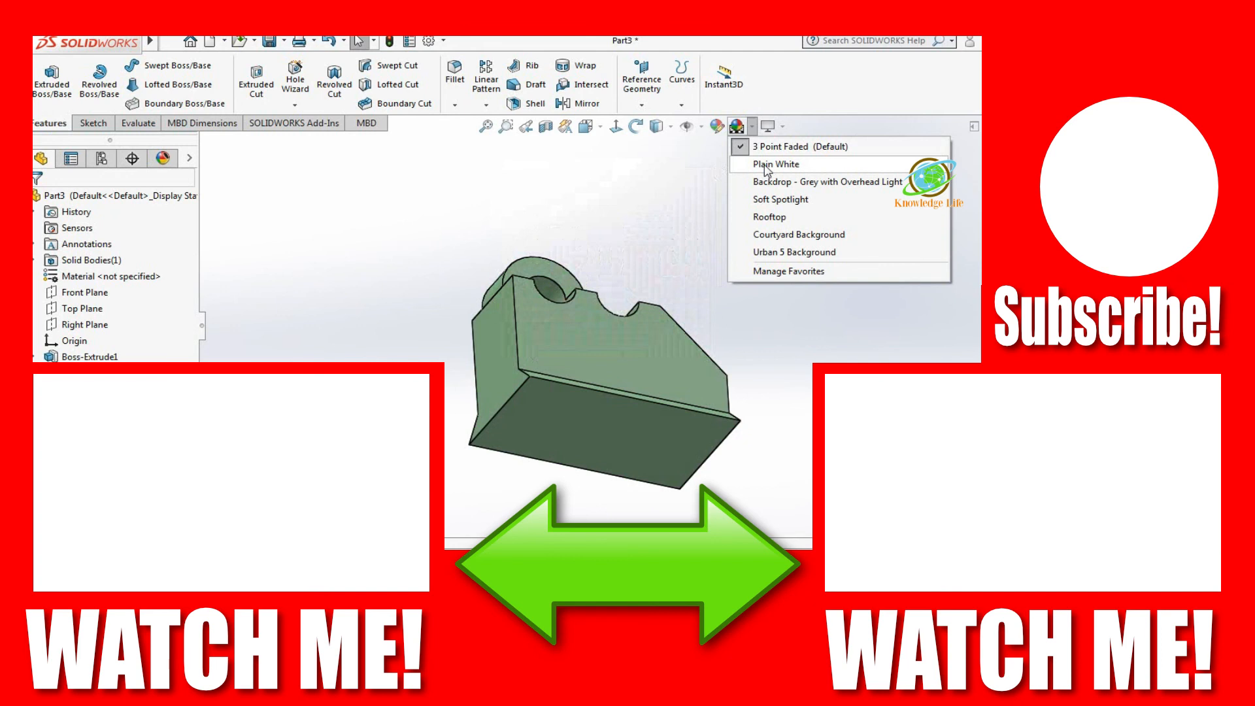
click(766, 166)
click(636, 127)
drag(775, 243, 589, 298)
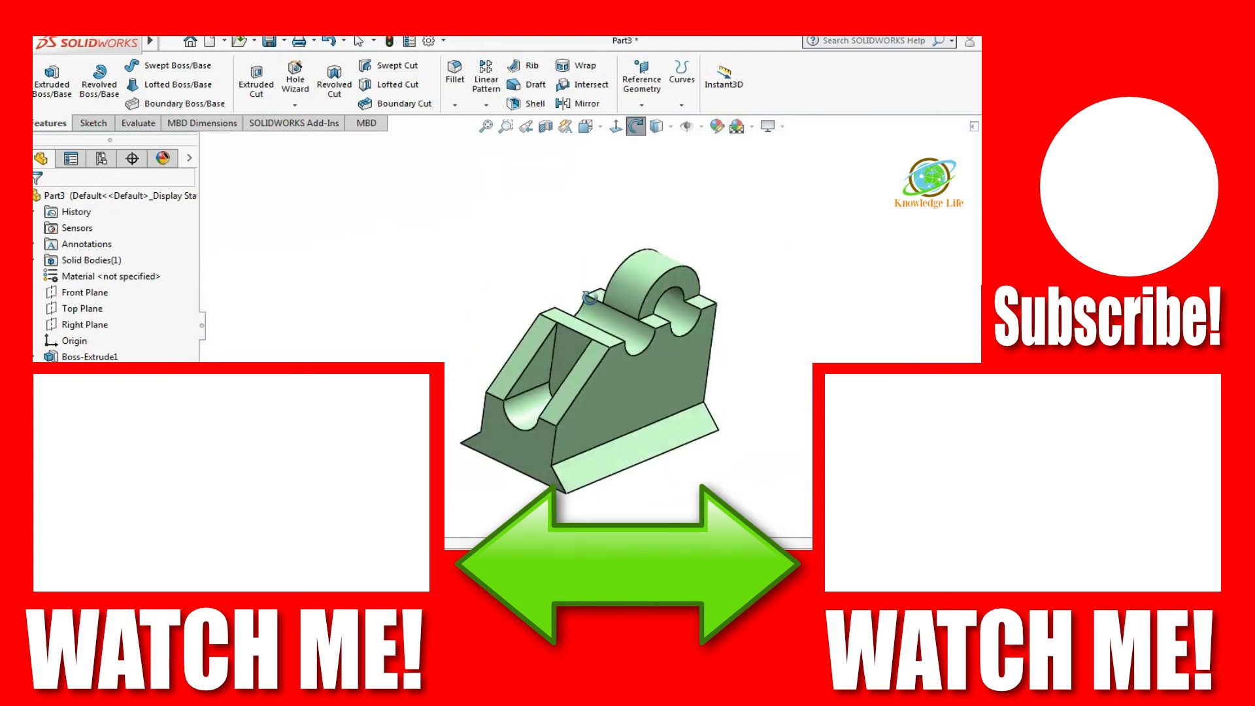